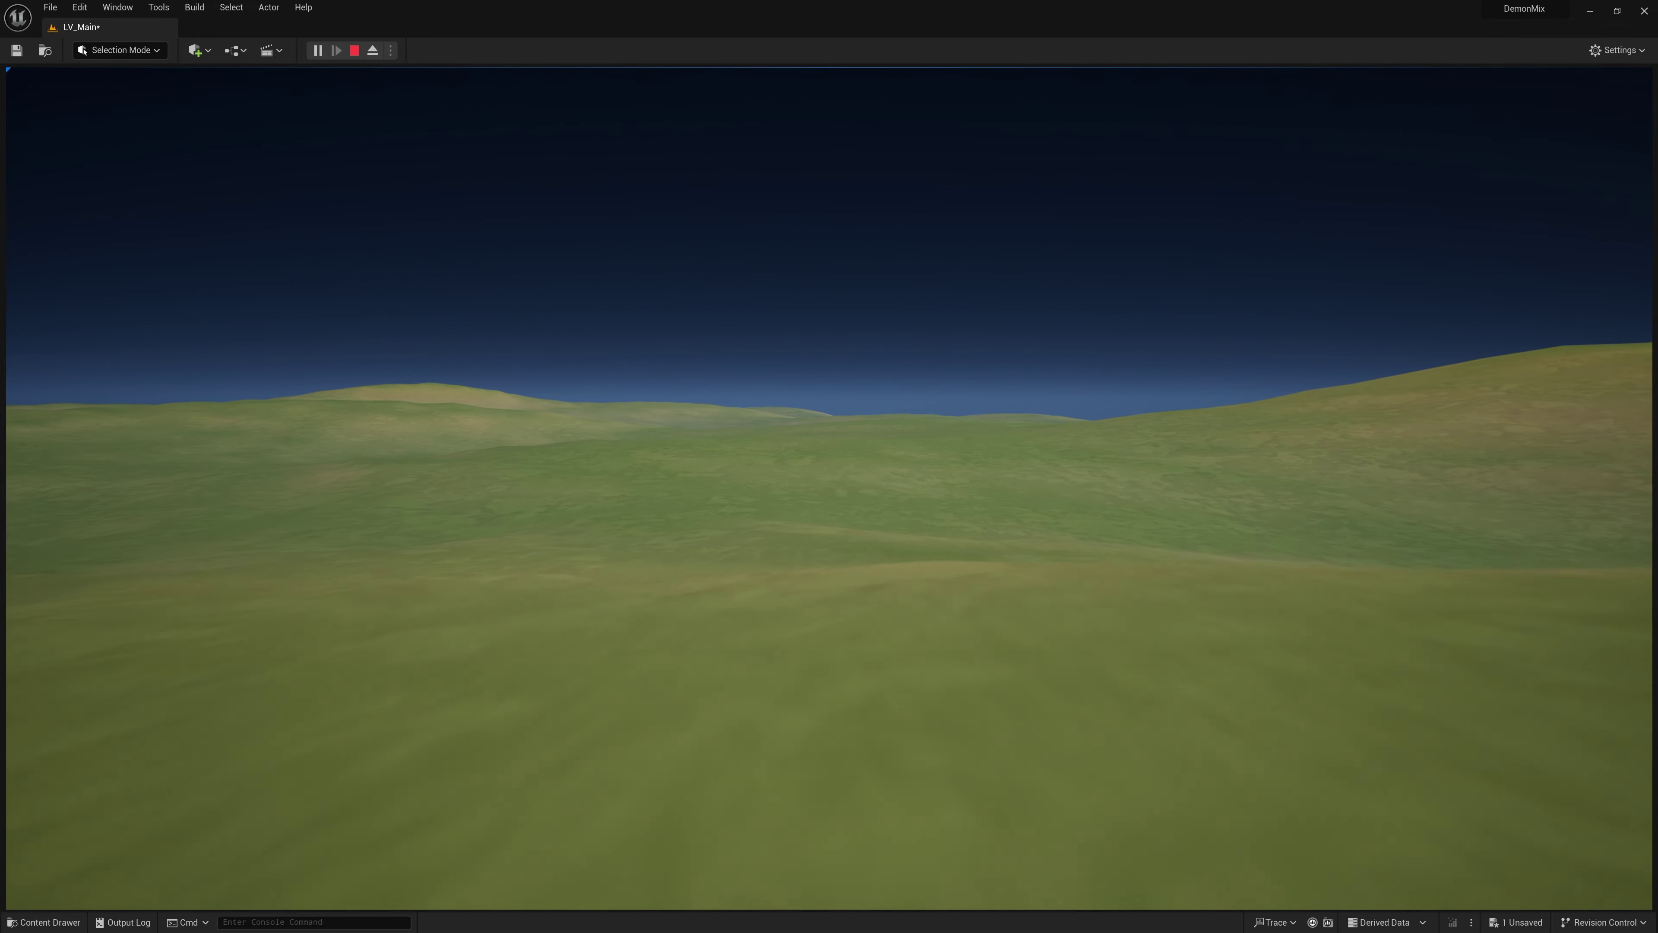
key(w)
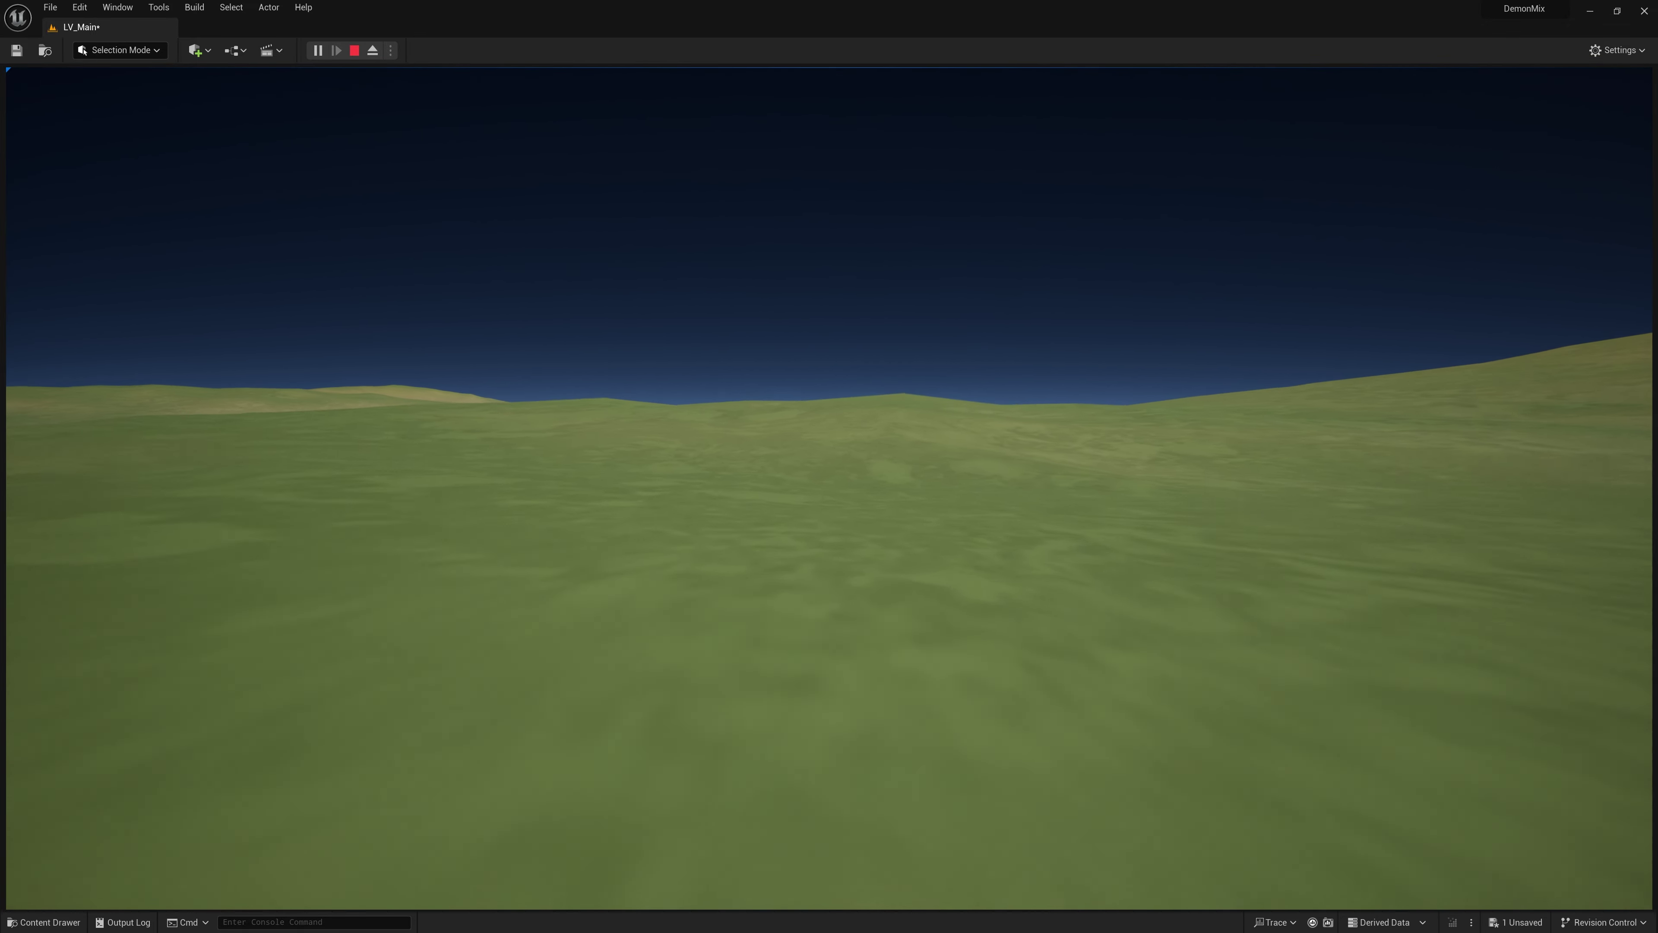
key(w)
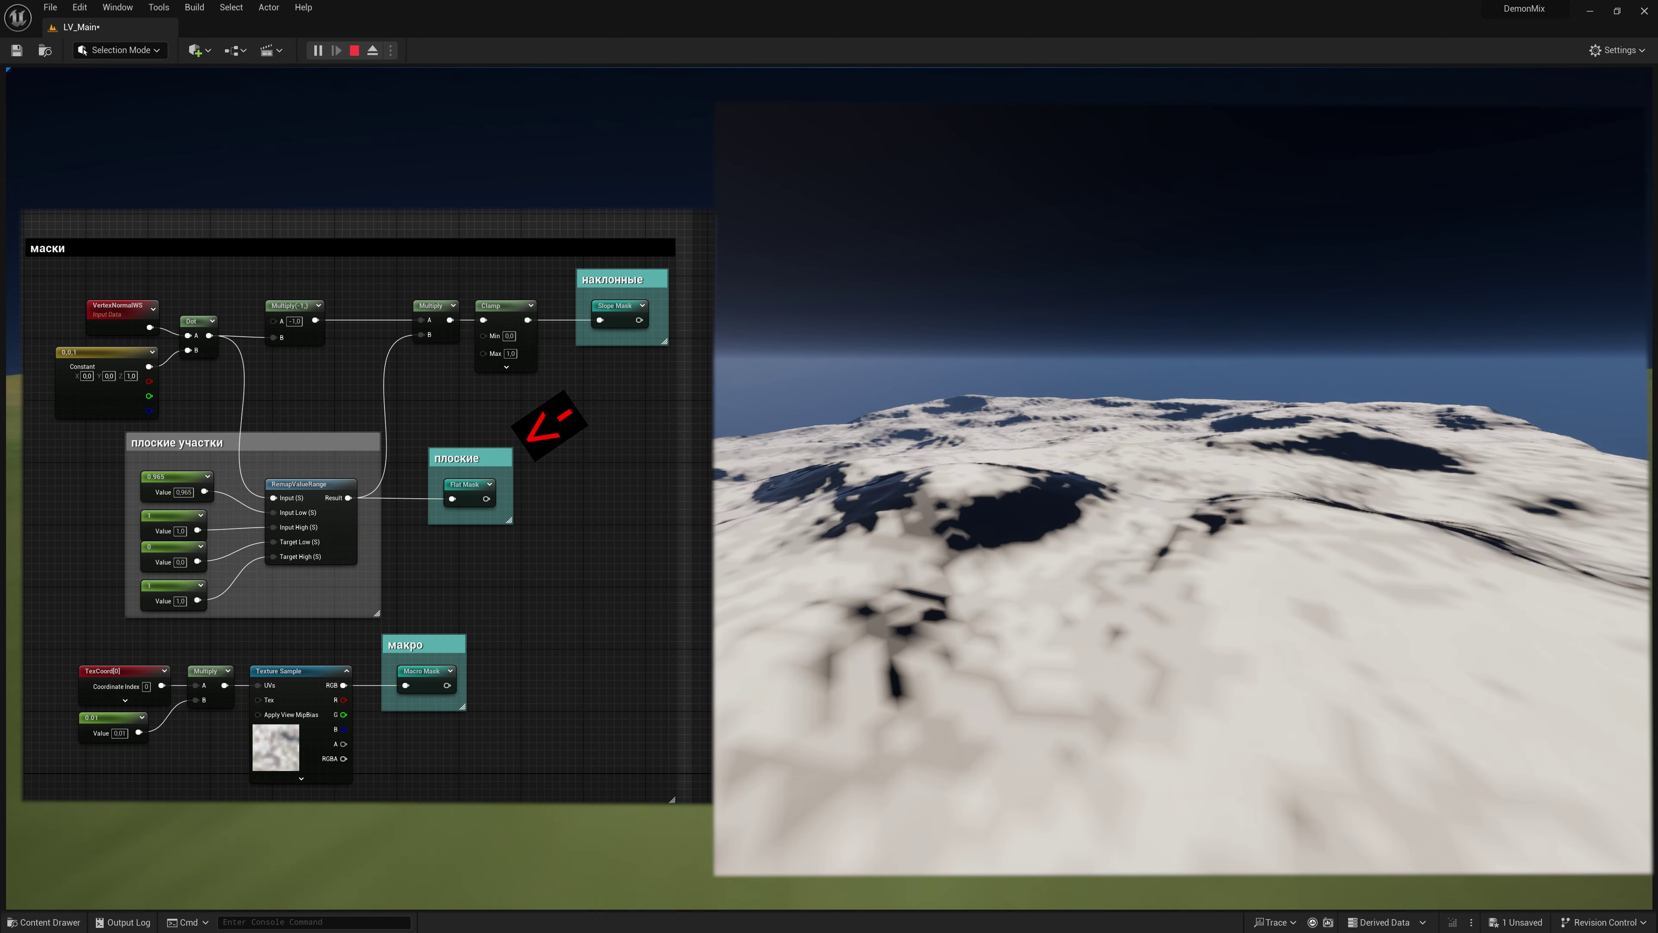
key(w)
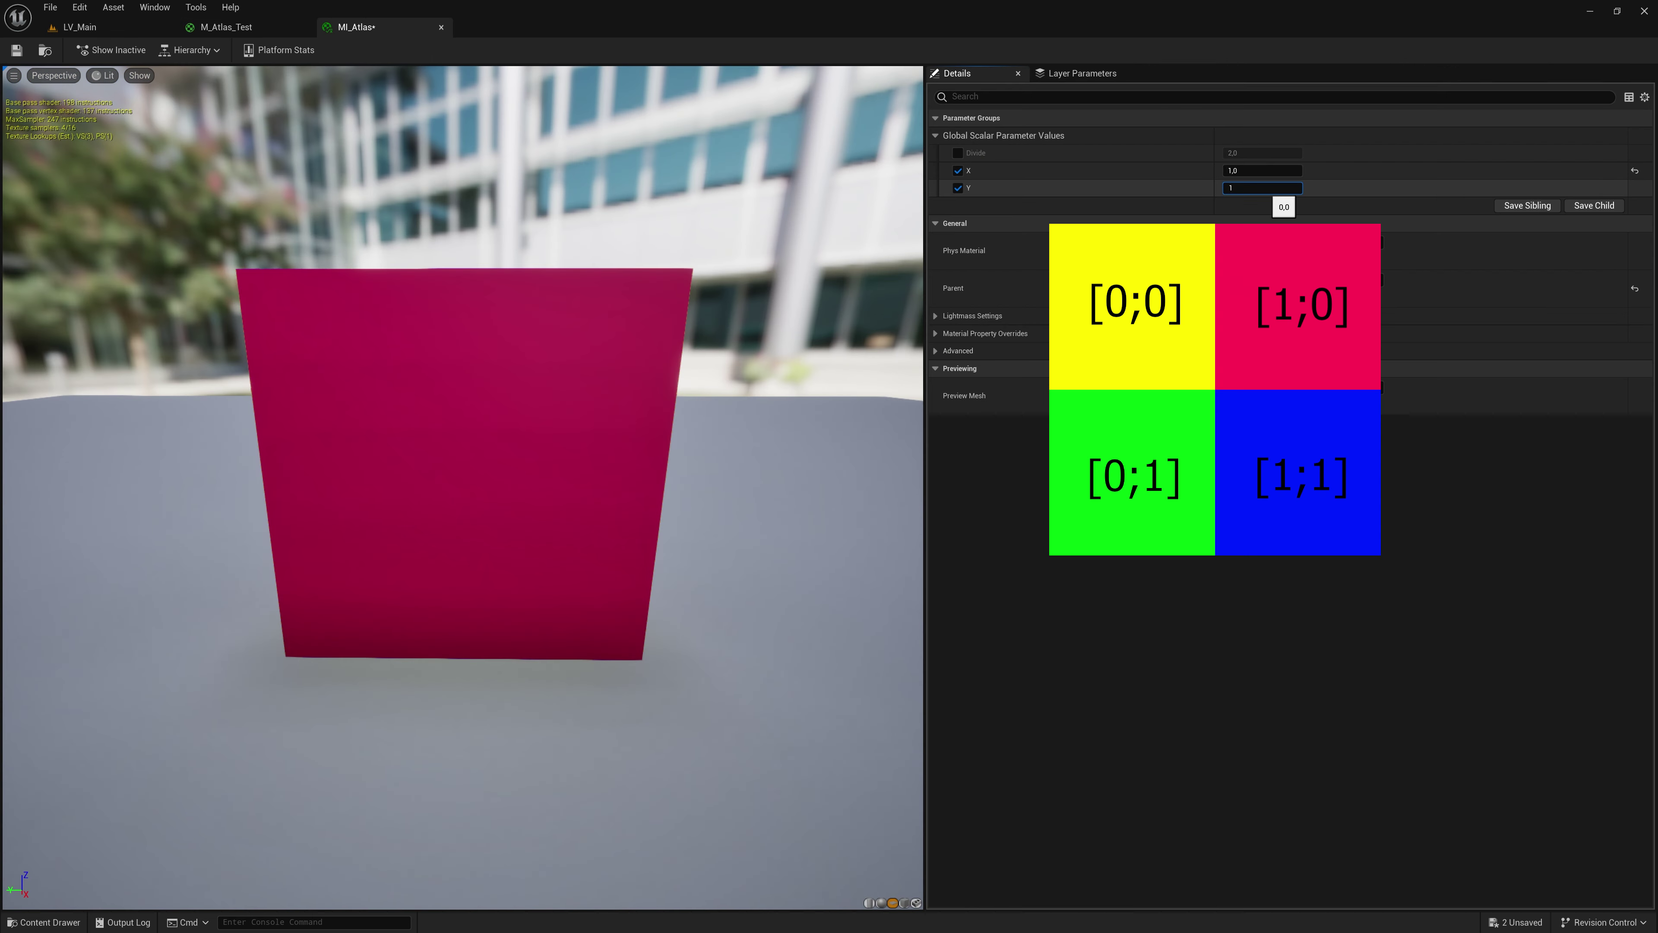
Set the Y parameter of the MI_Atlas material instance to 1
click(1262, 190)
text(1)
key(Return)
Set both the X and Y parameters of the MI_Atlas material instance to 0
click(1262, 171)
text(0)
key(Return)
click(1262, 188)
text(0)
key(Return)
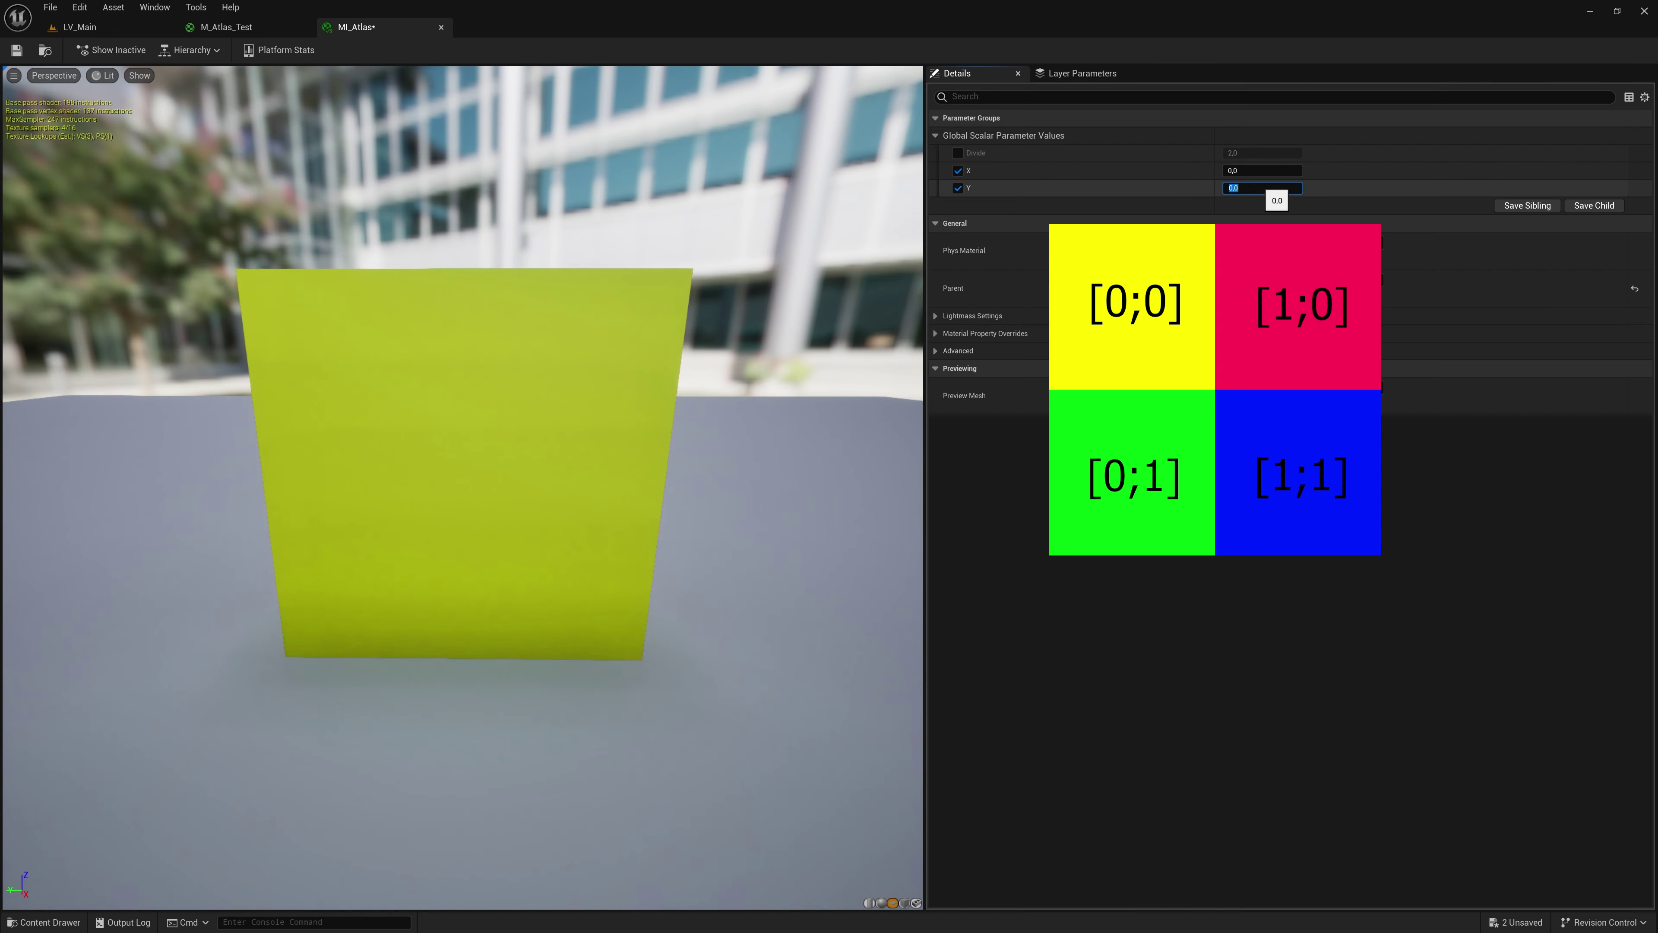
Show the material instance on a cube preview shape and set its X and Y parameters to 1
click(903, 903)
click(1262, 171)
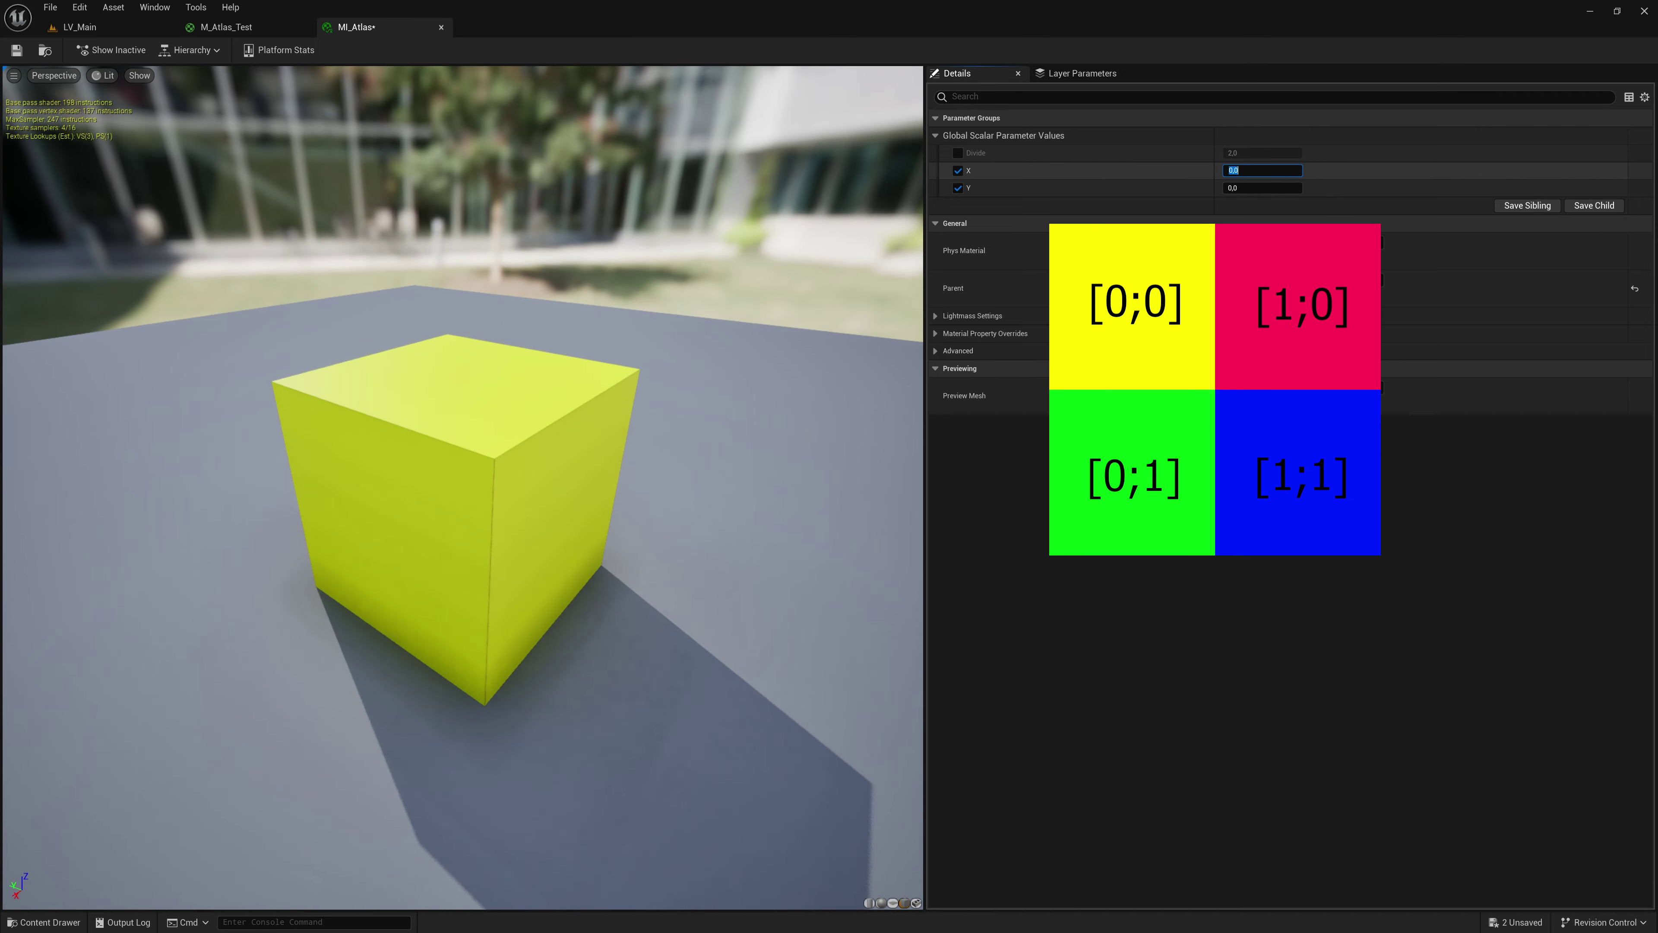
text(1)
key(Return)
click(1264, 188)
text(1)
key(Return)
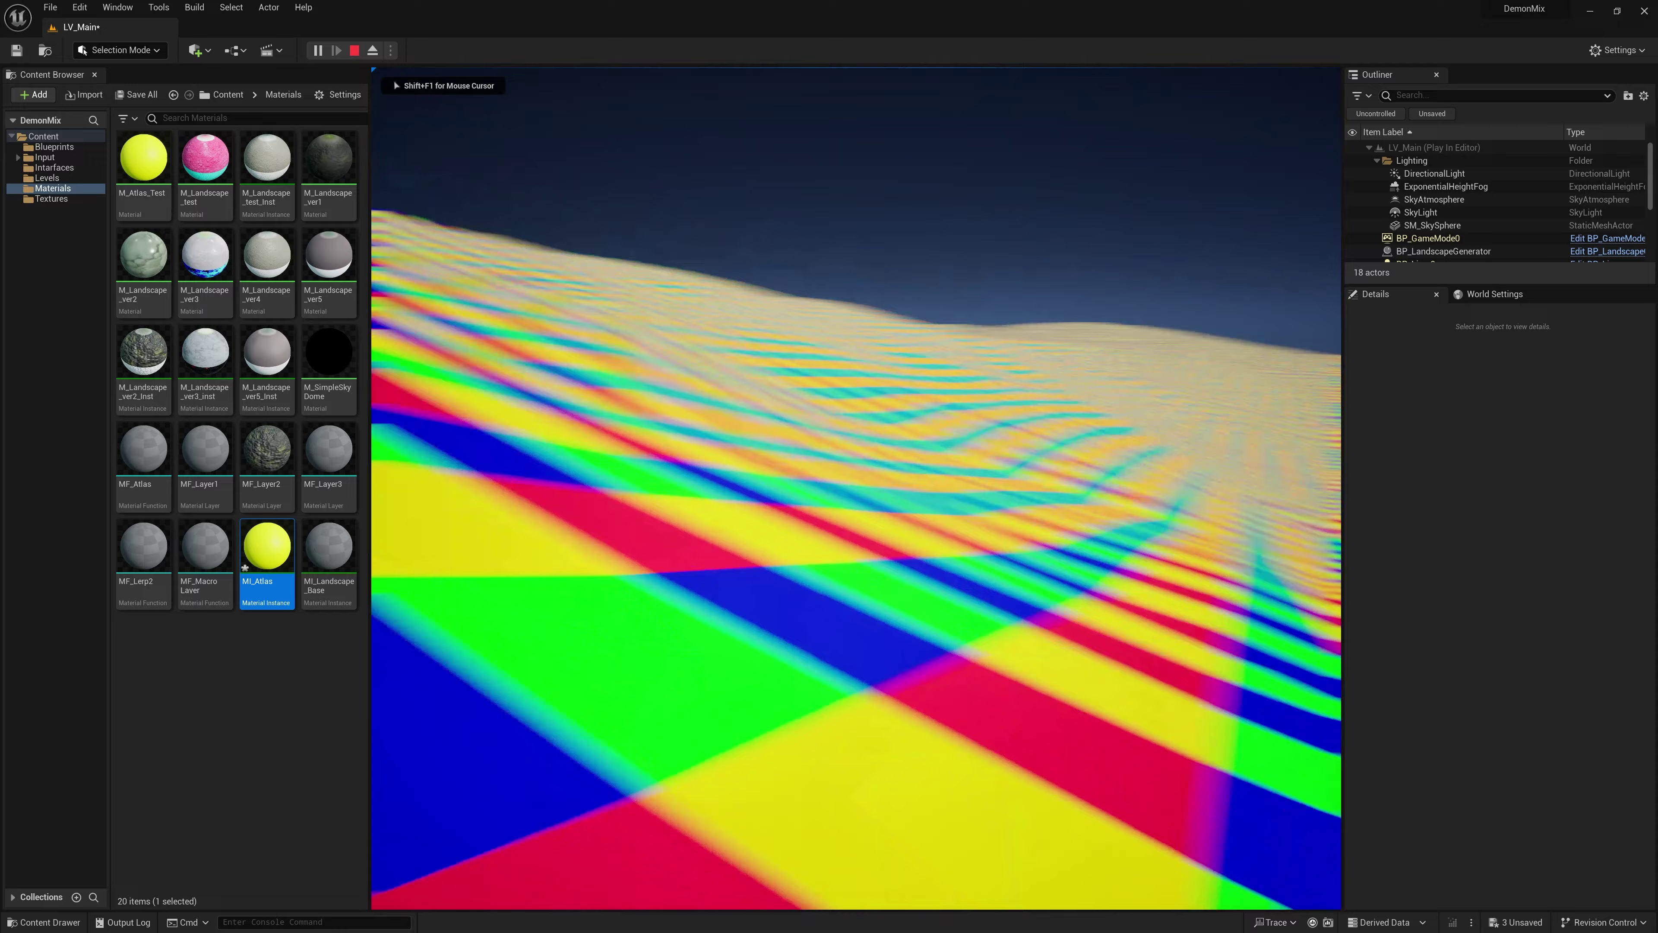
key(shift+F1)
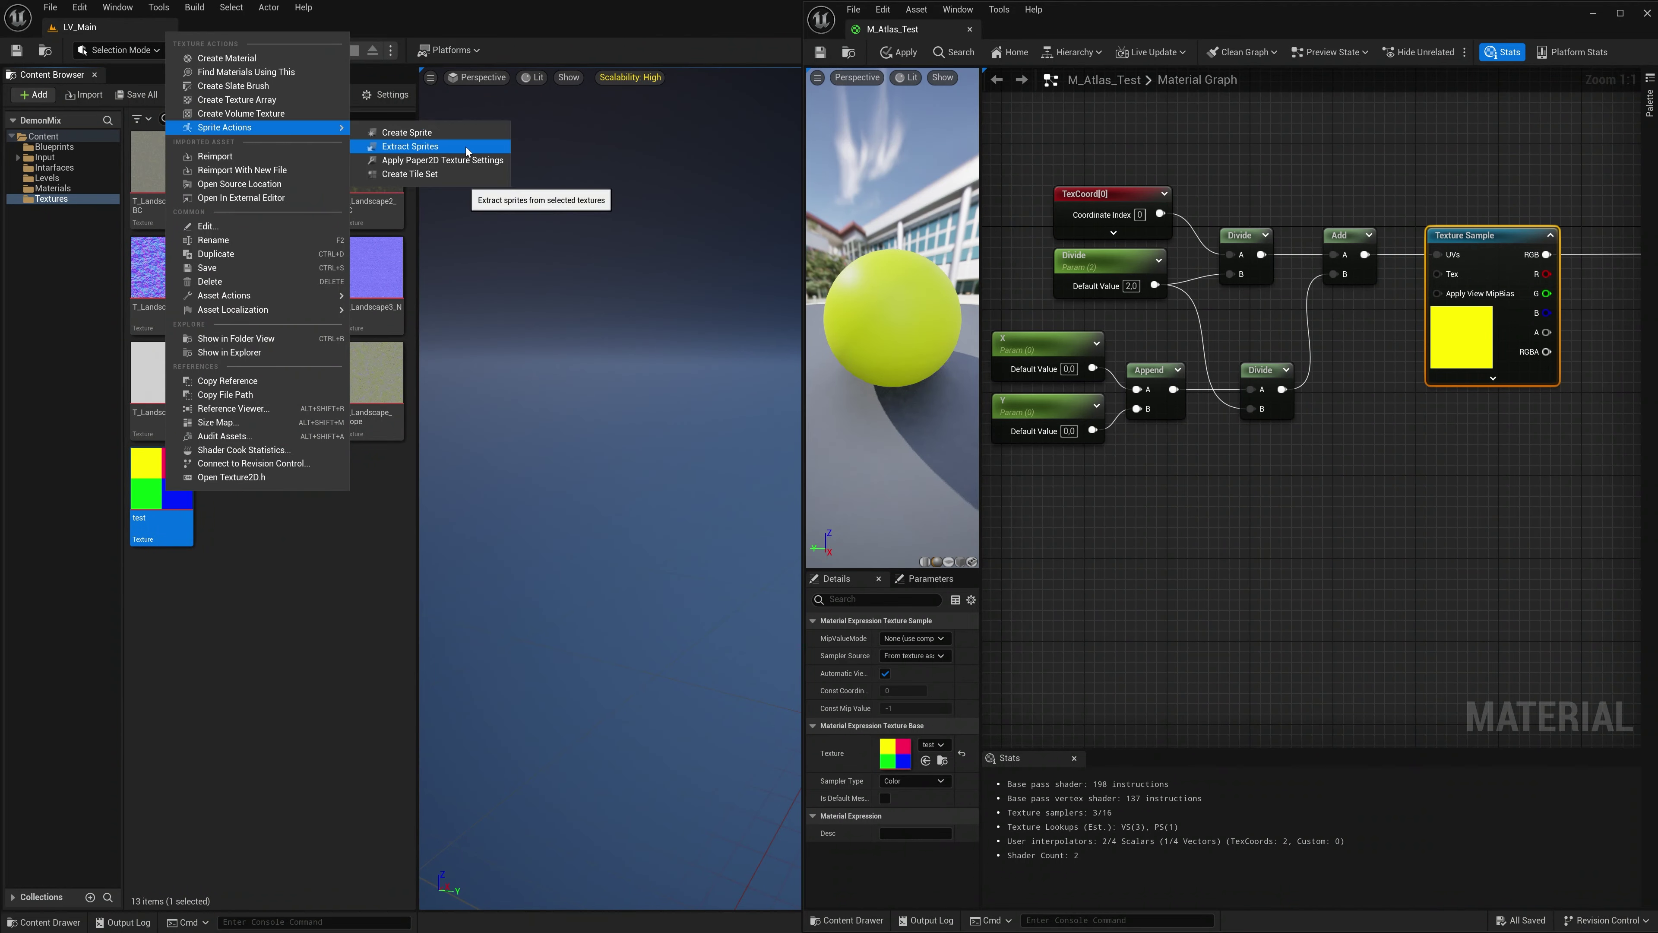
Extract sprites from the test texture in Grid mode with a cell width and height of 512
click(467, 151)
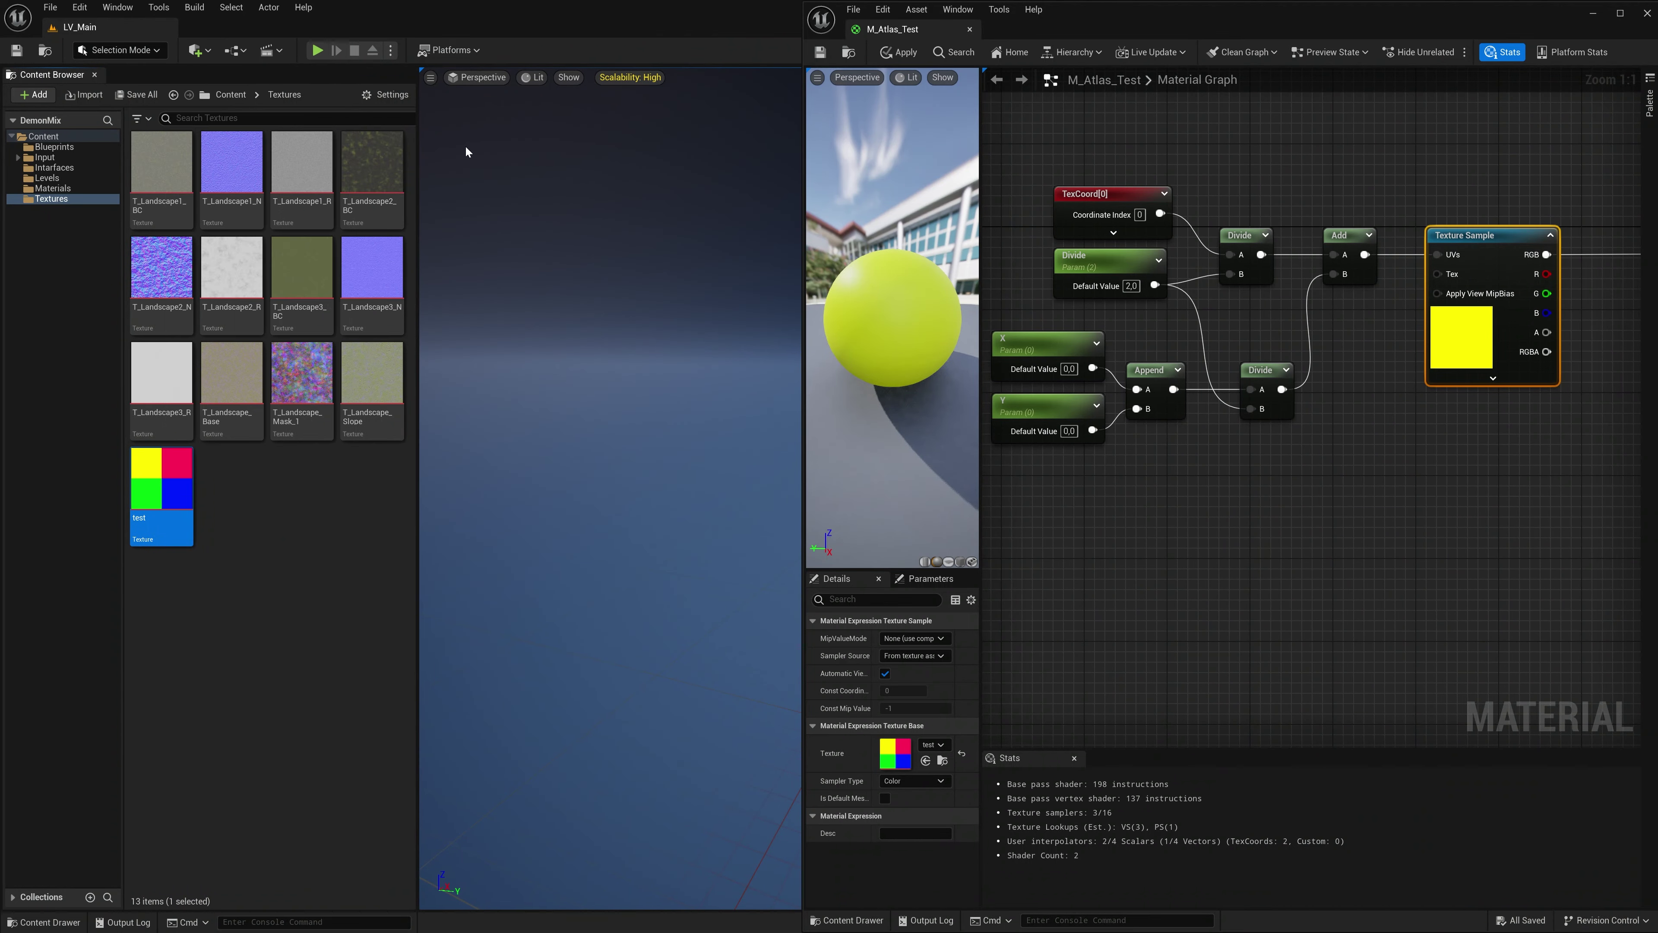
click(1076, 280)
click(1071, 308)
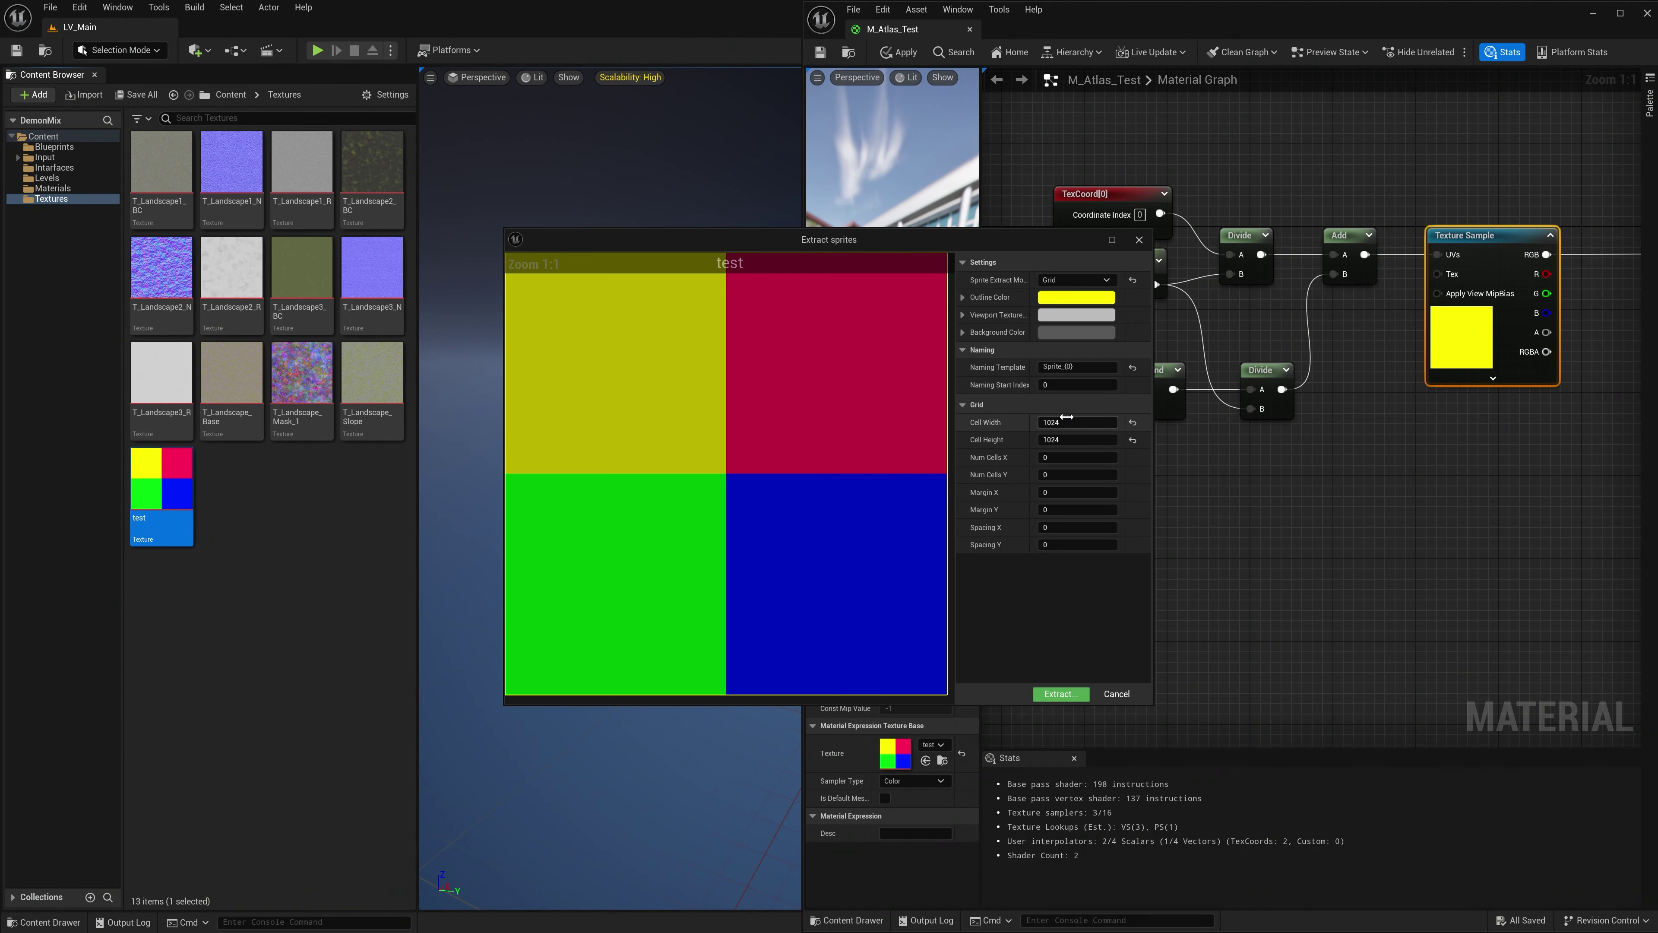
click(1060, 693)
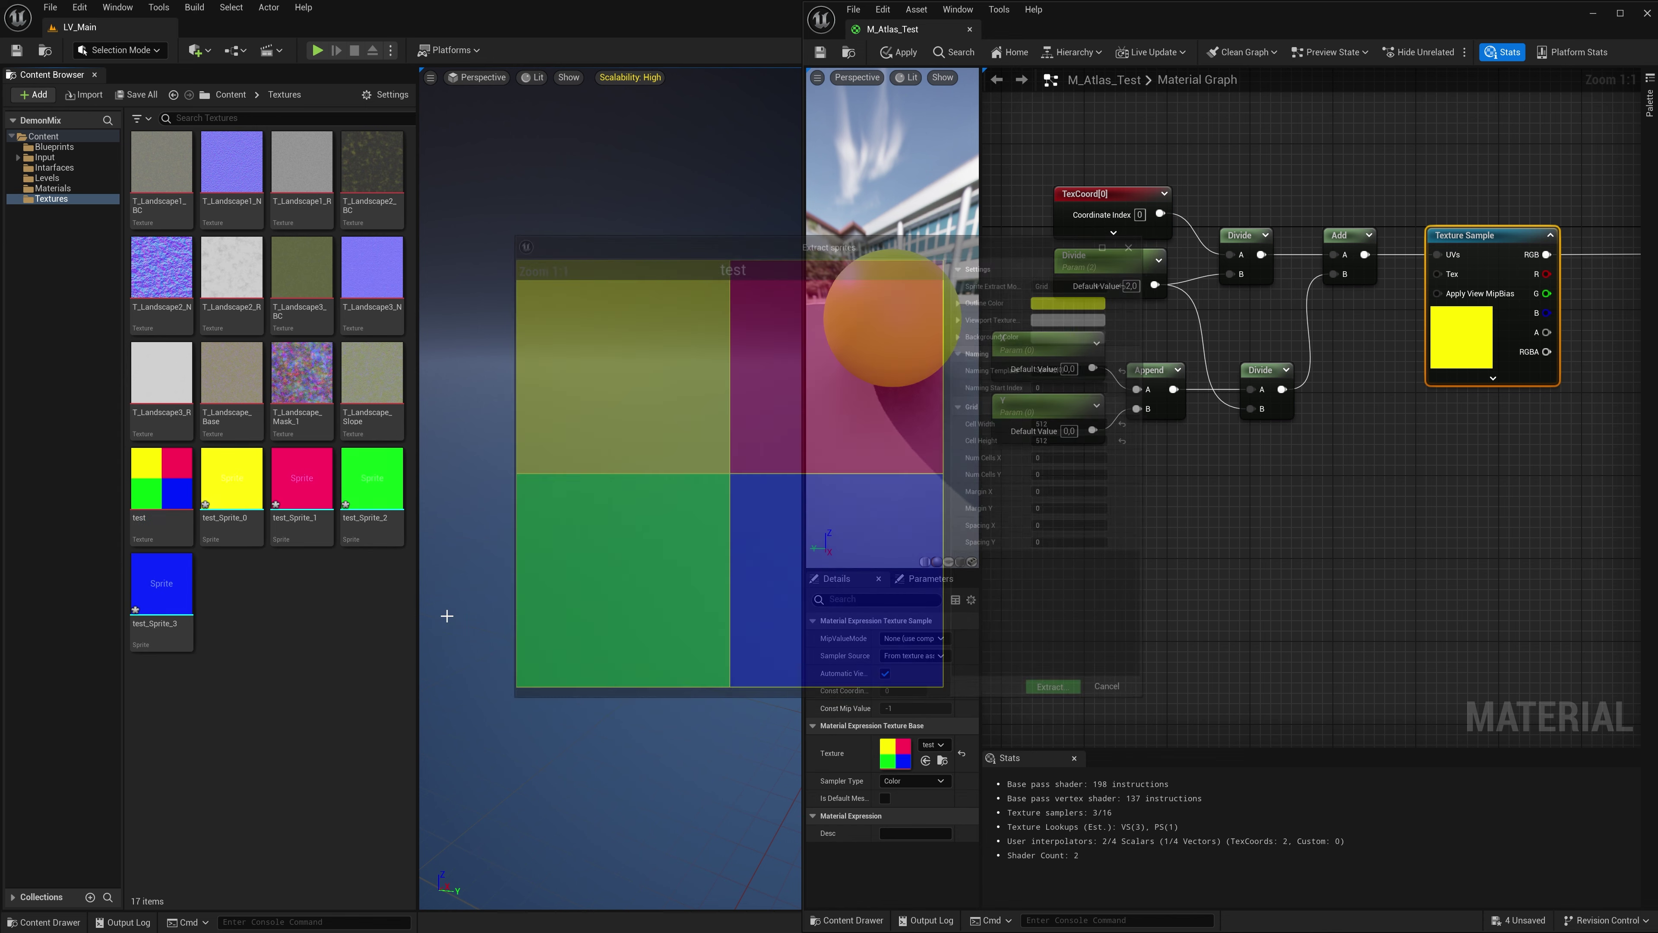
Try to add the extracted sprites test_Sprite_0 and test_Sprite_1 to the M_Atlas_Test material graph
click(180, 575)
drag(228, 499, 1204, 517)
drag(333, 501, 1226, 518)
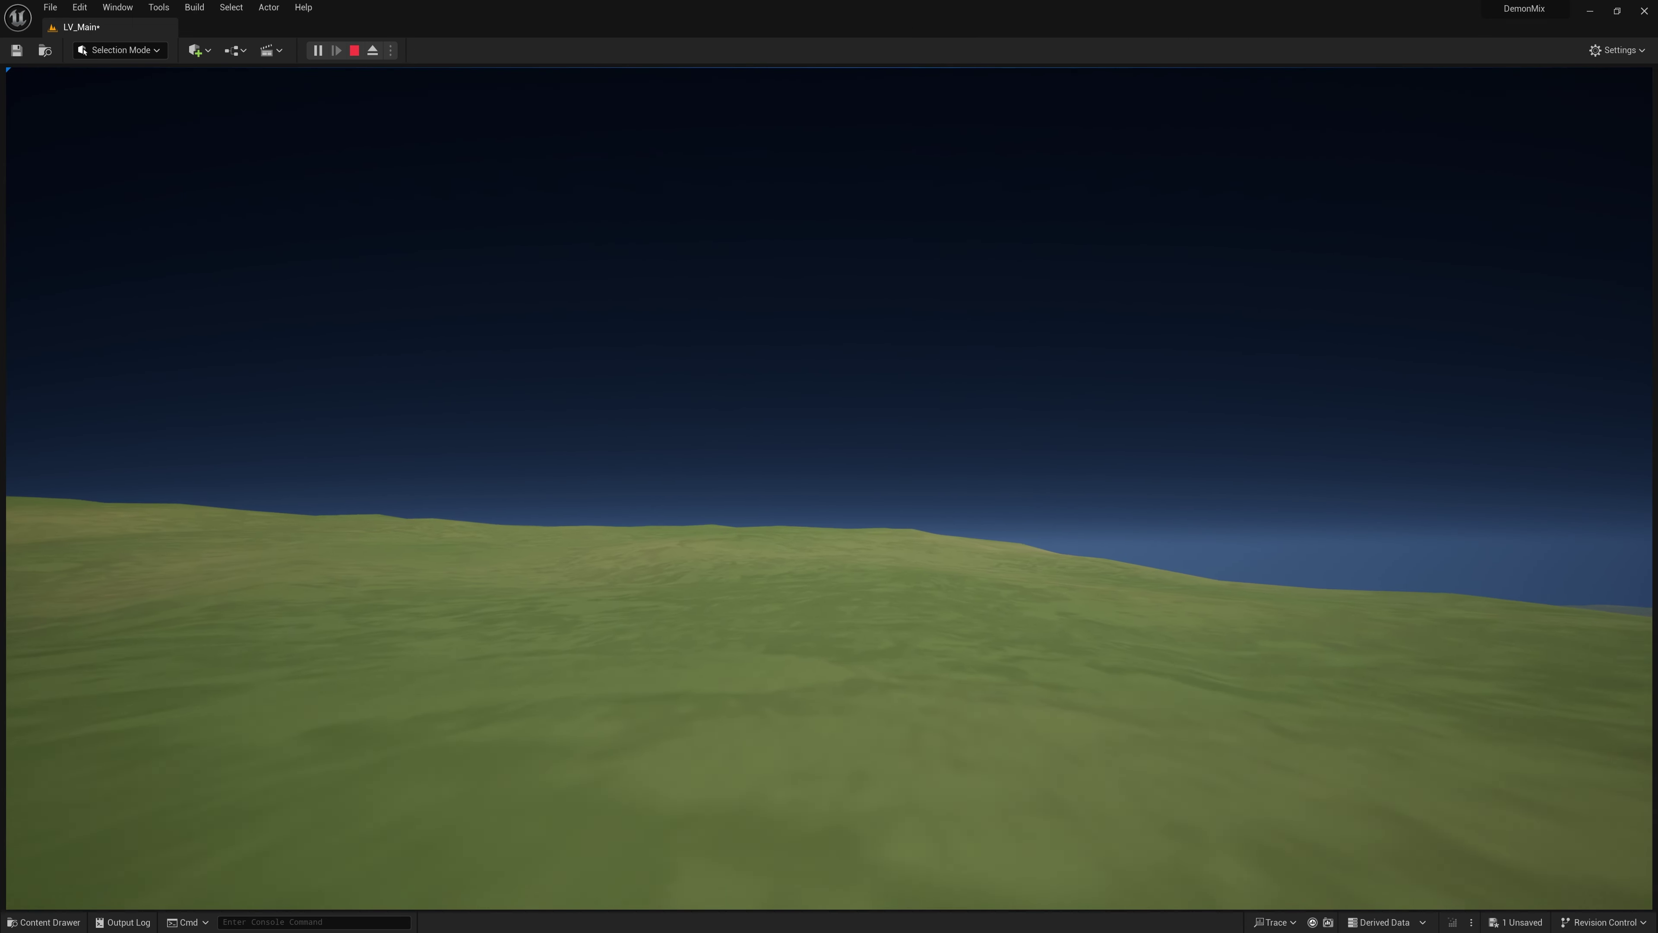
key(w)
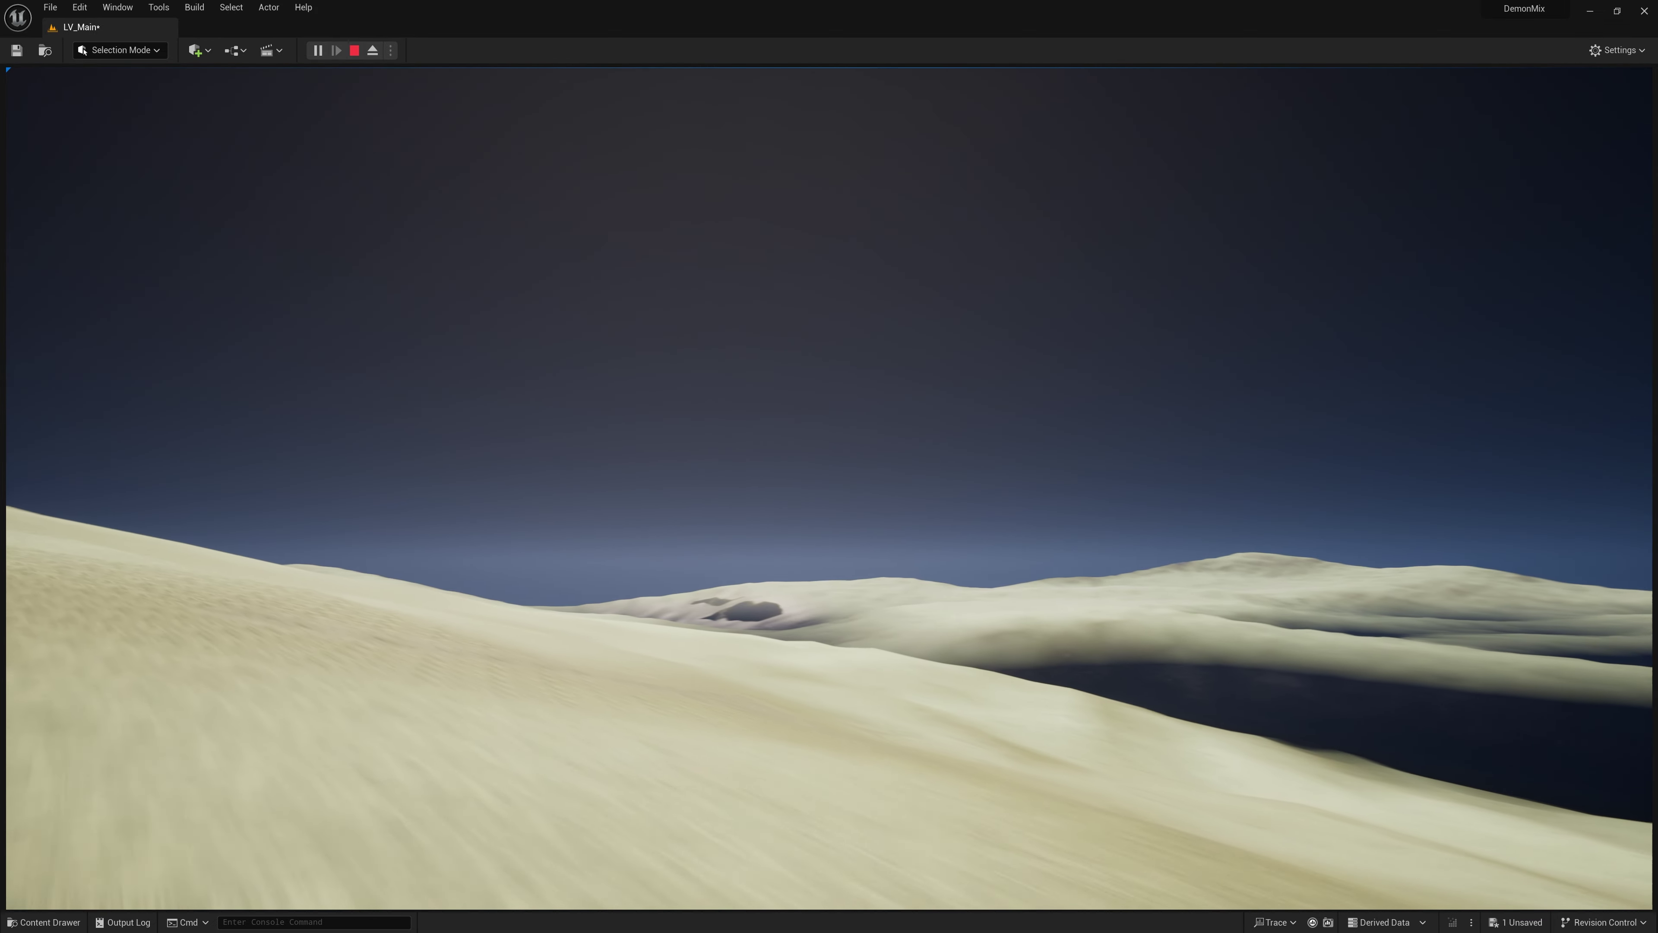
key(w)
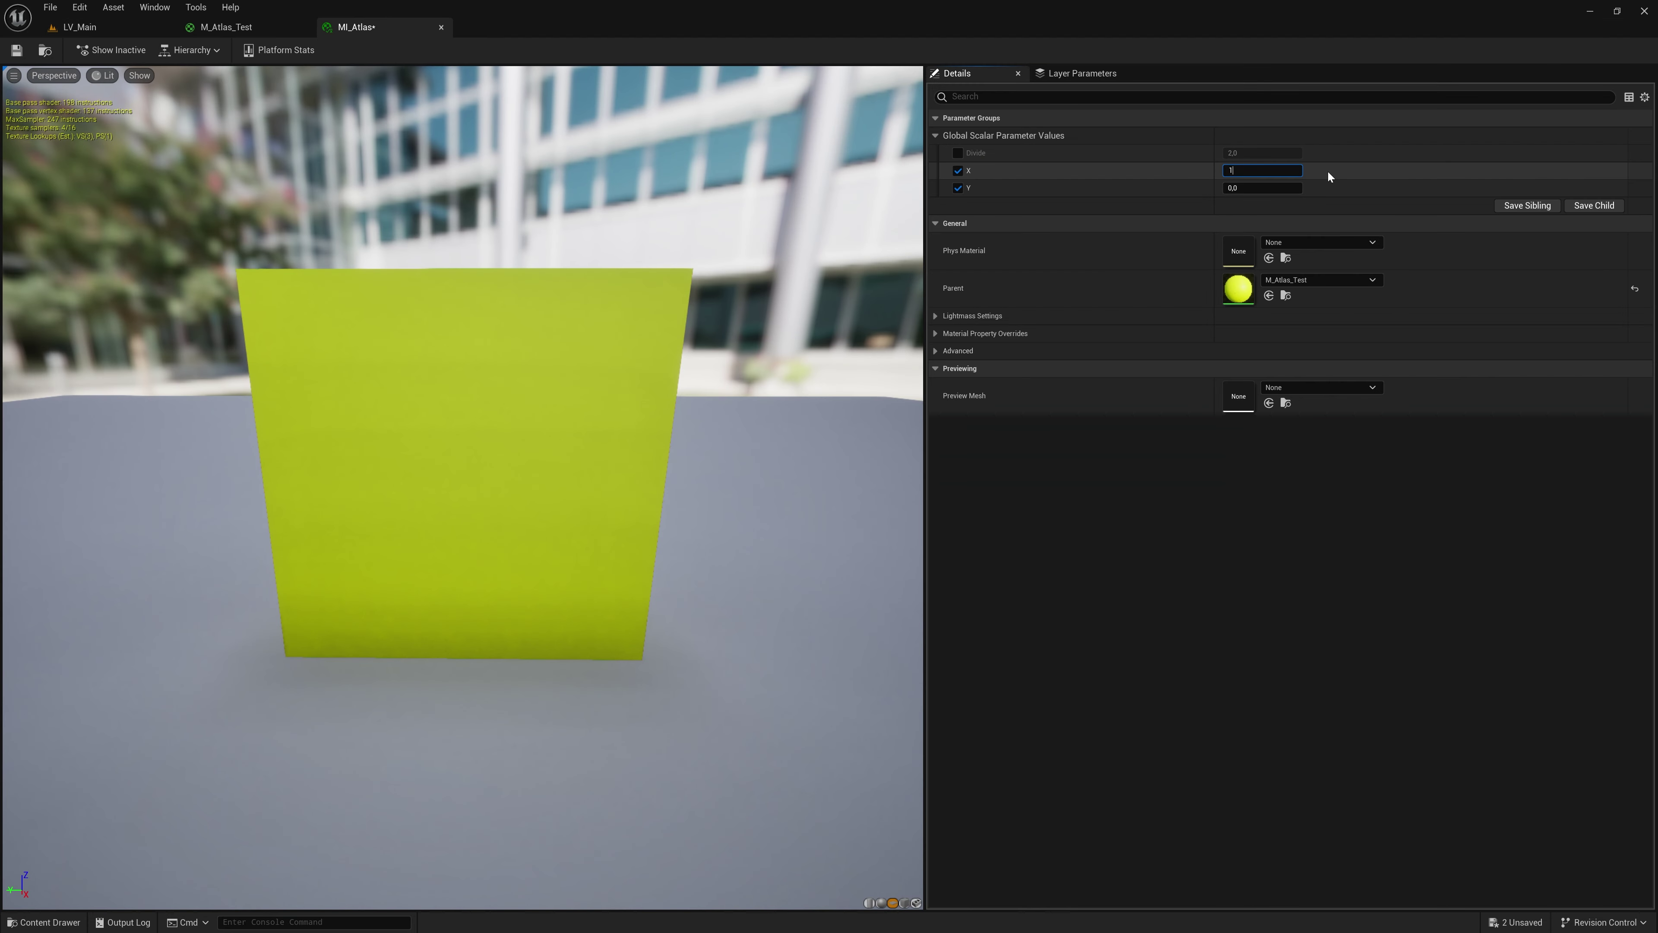
Set the X parameter of the MI_Atlas material instance to 0
click(1262, 171)
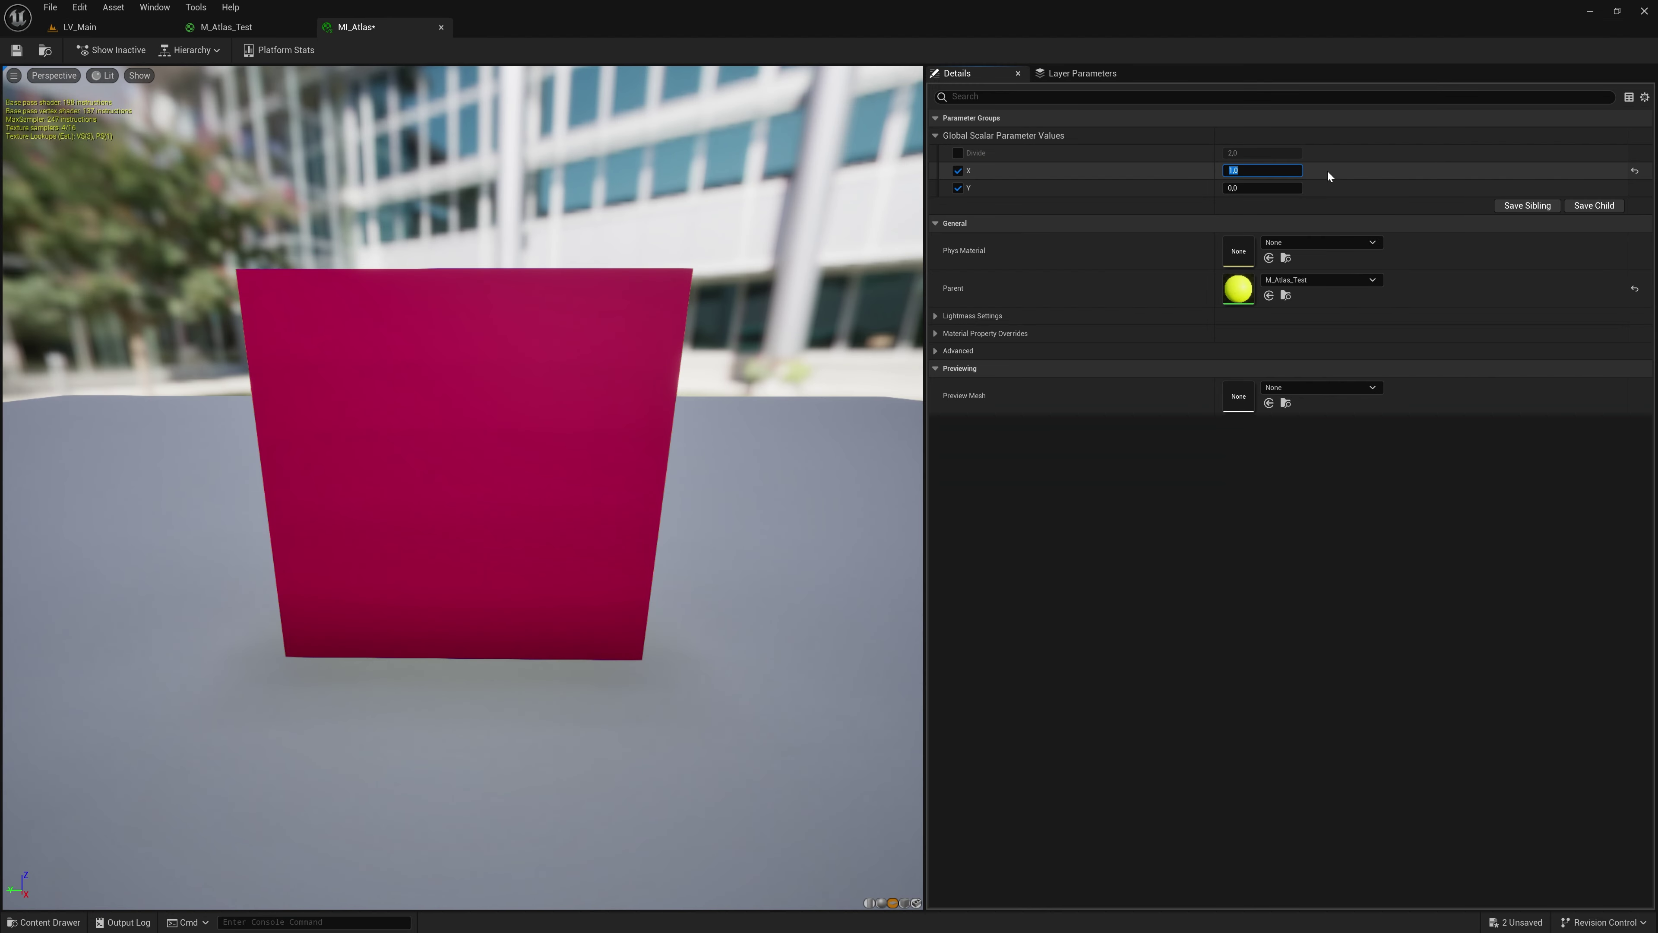
click(1262, 189)
click(1262, 170)
text(0)
key(Return)
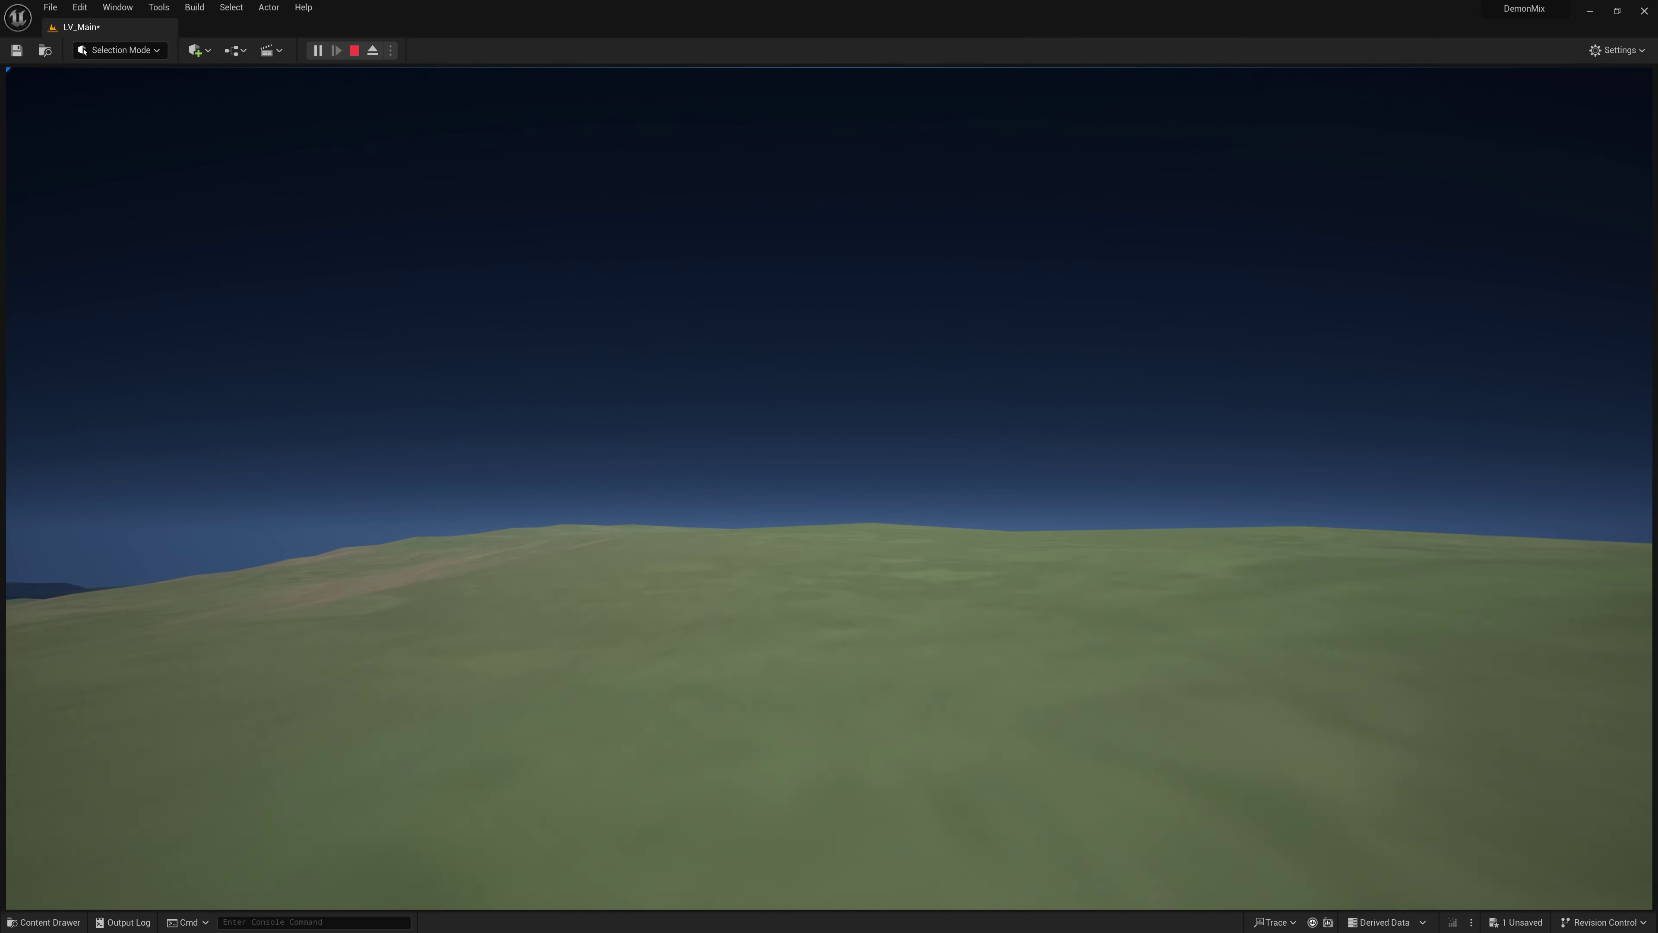
Examine the blended landscape material across the terrain by moving over it while the level is playing
key(w)
key(w)
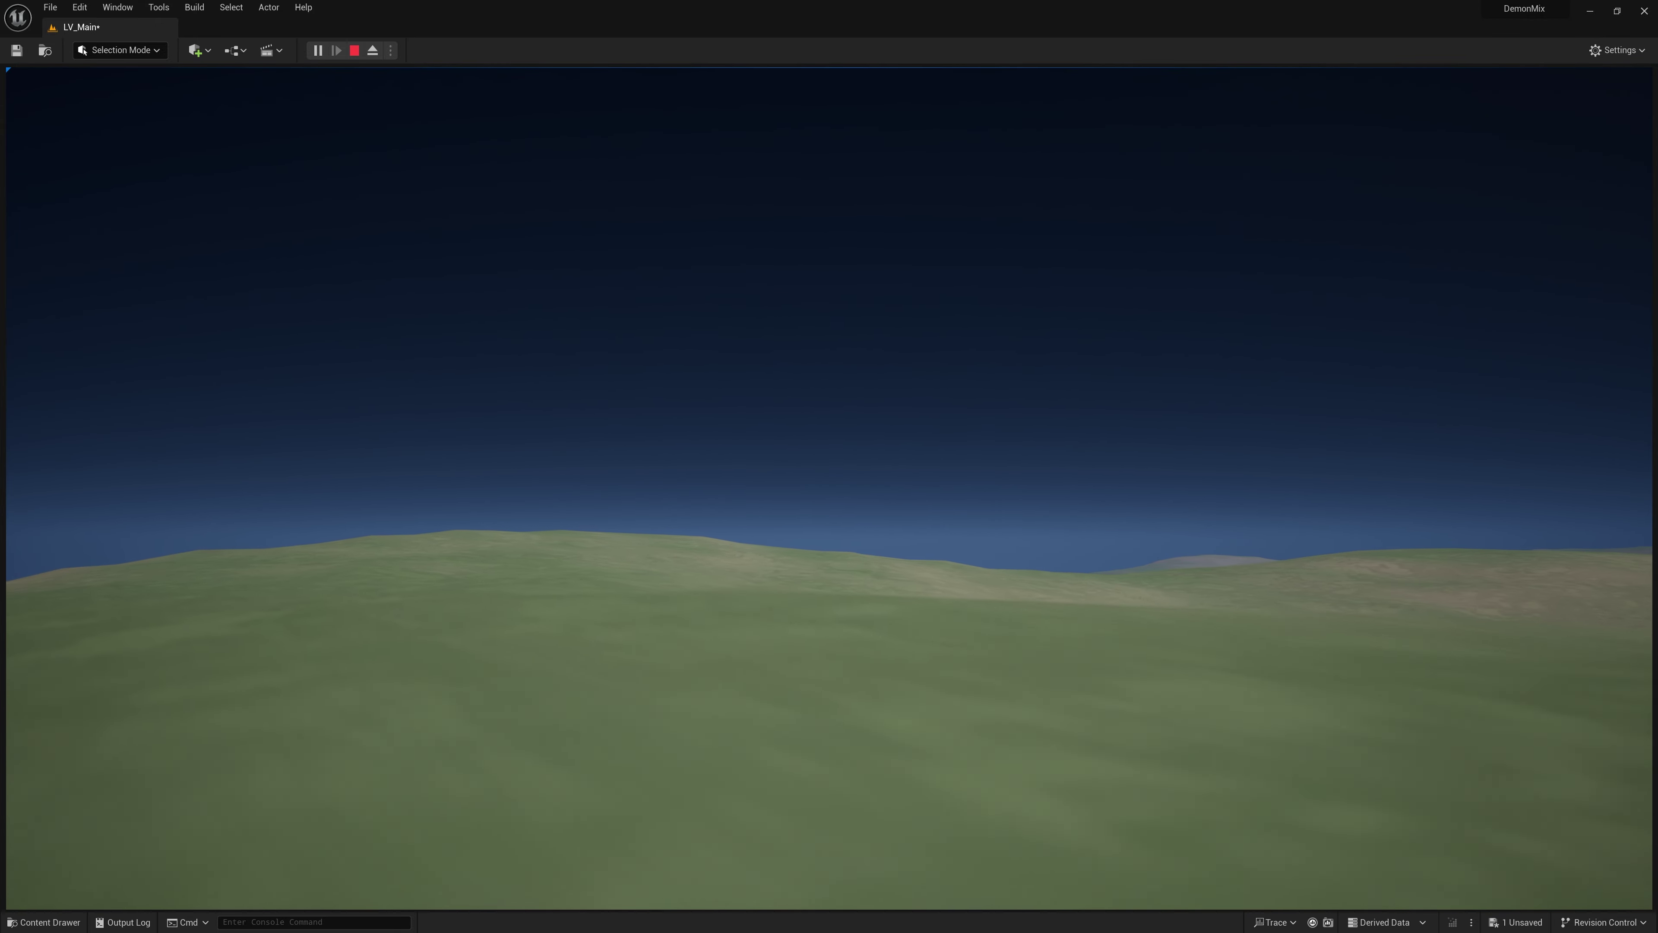
key(w)
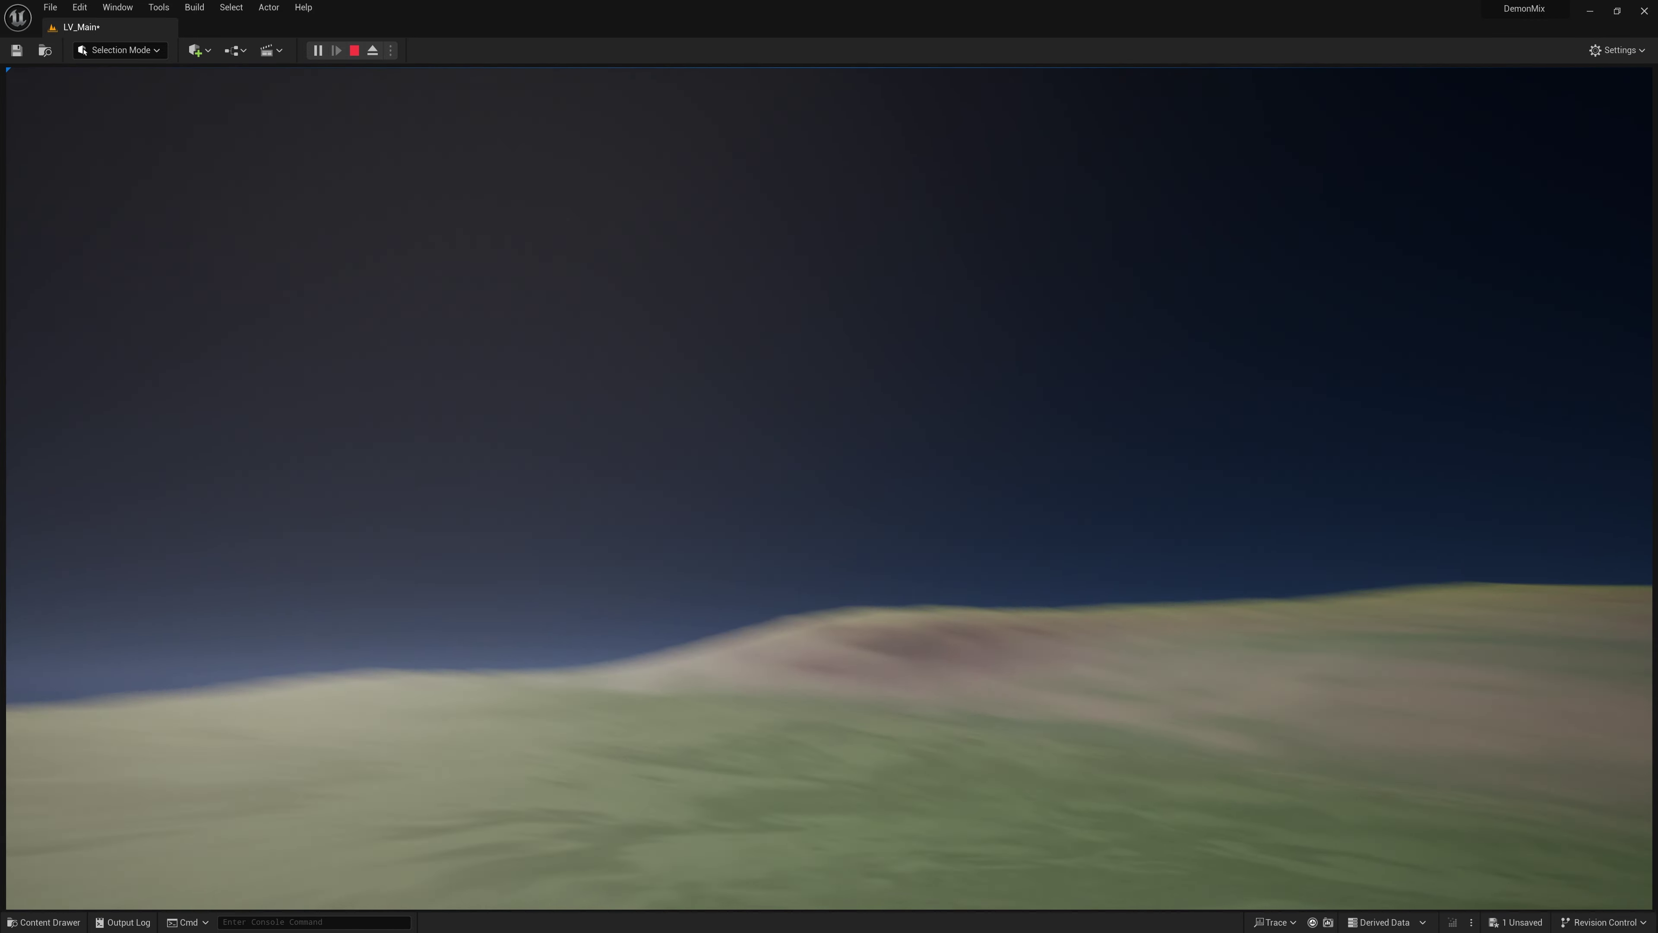
key(w)
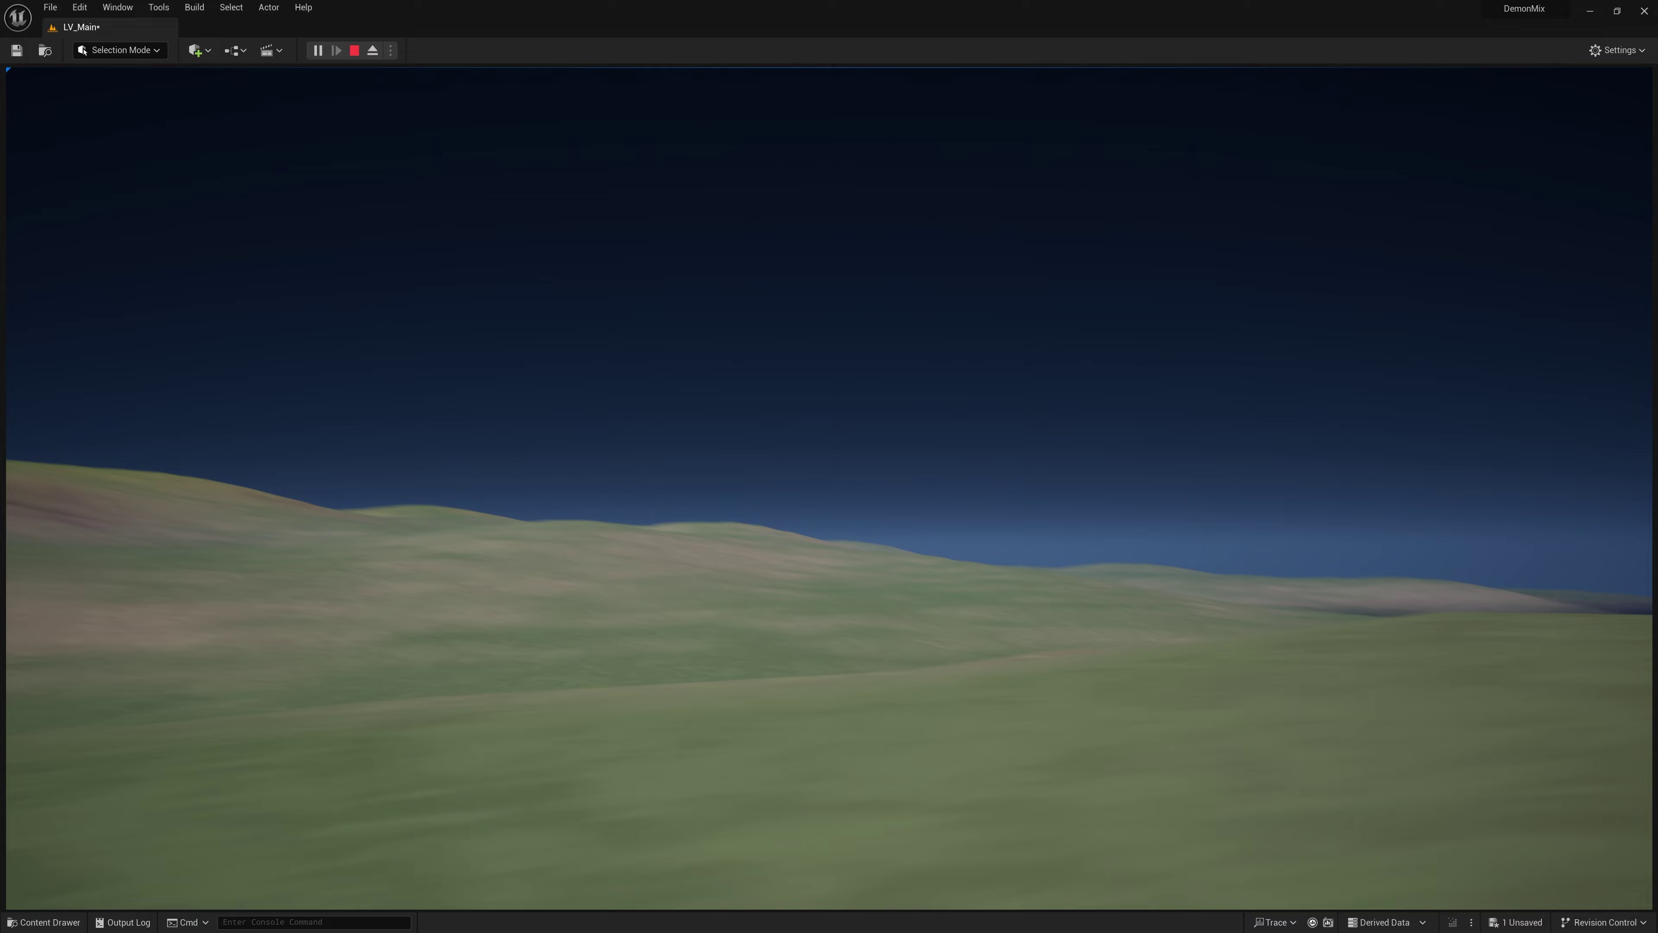
key(w)
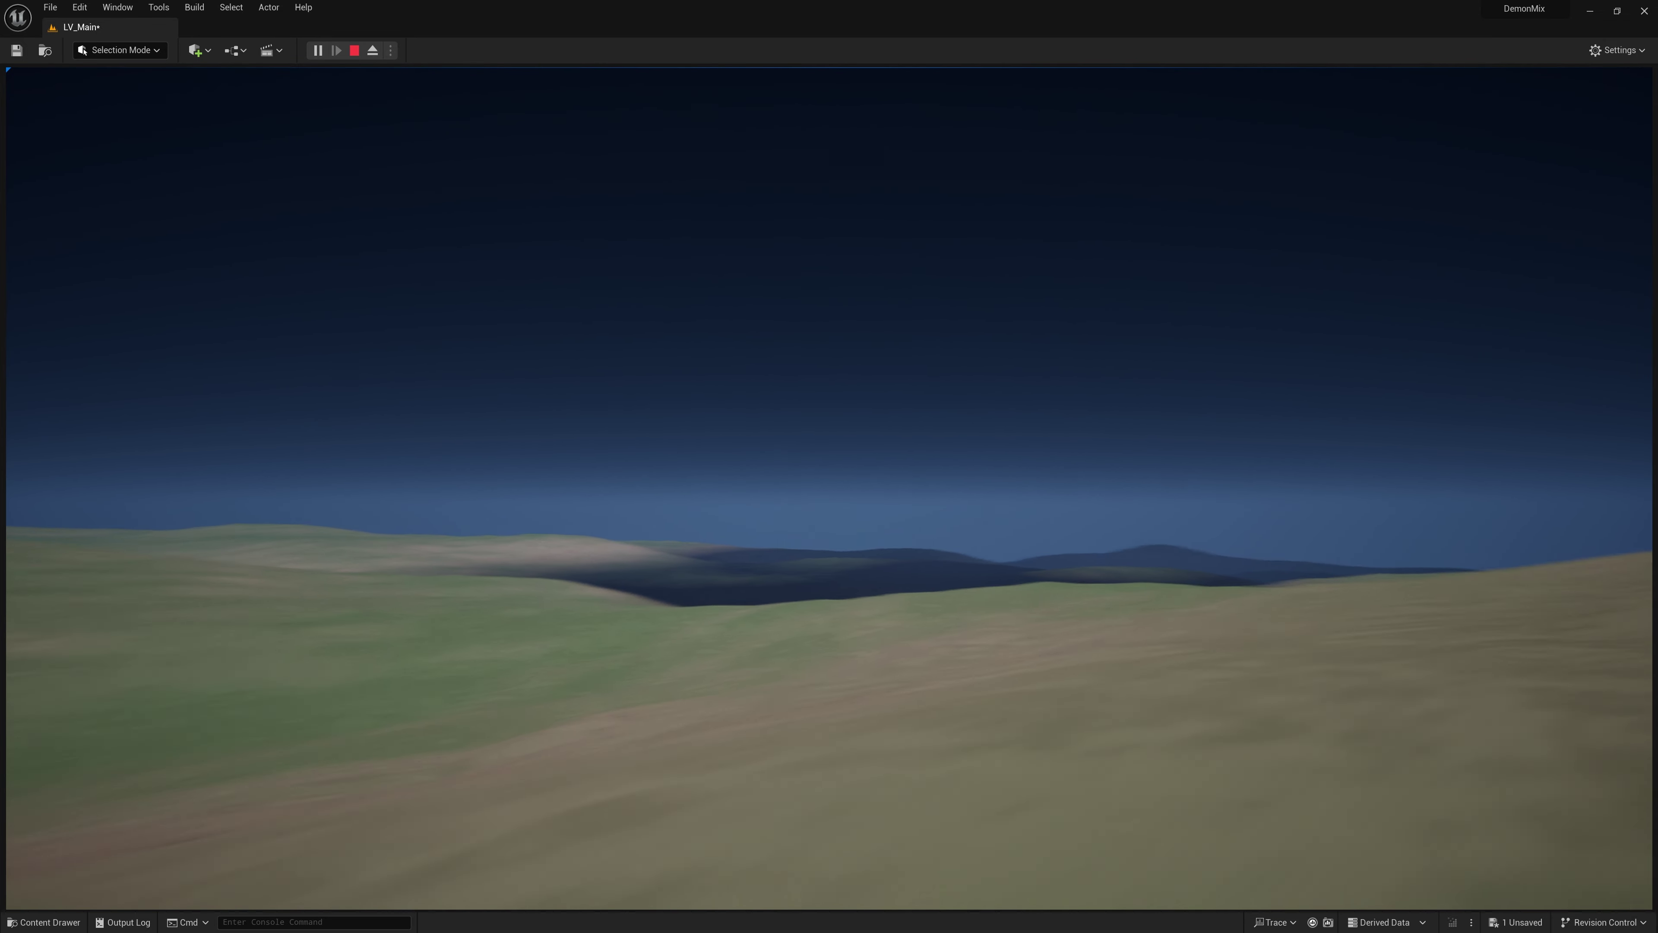
key(w)
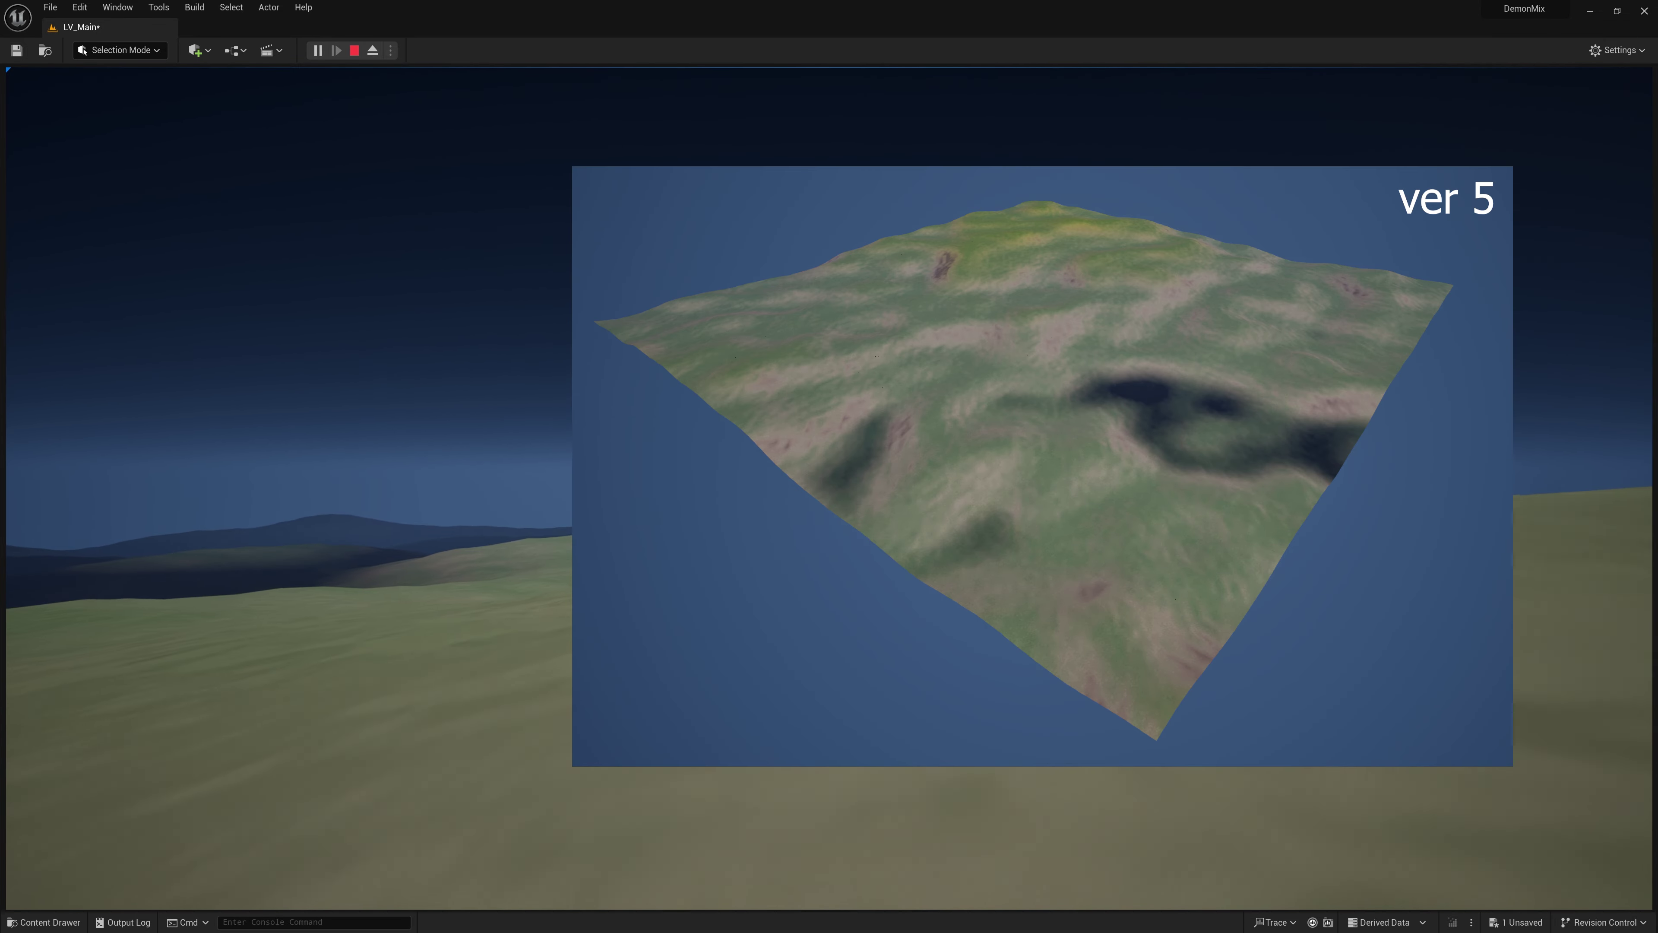
key(w)
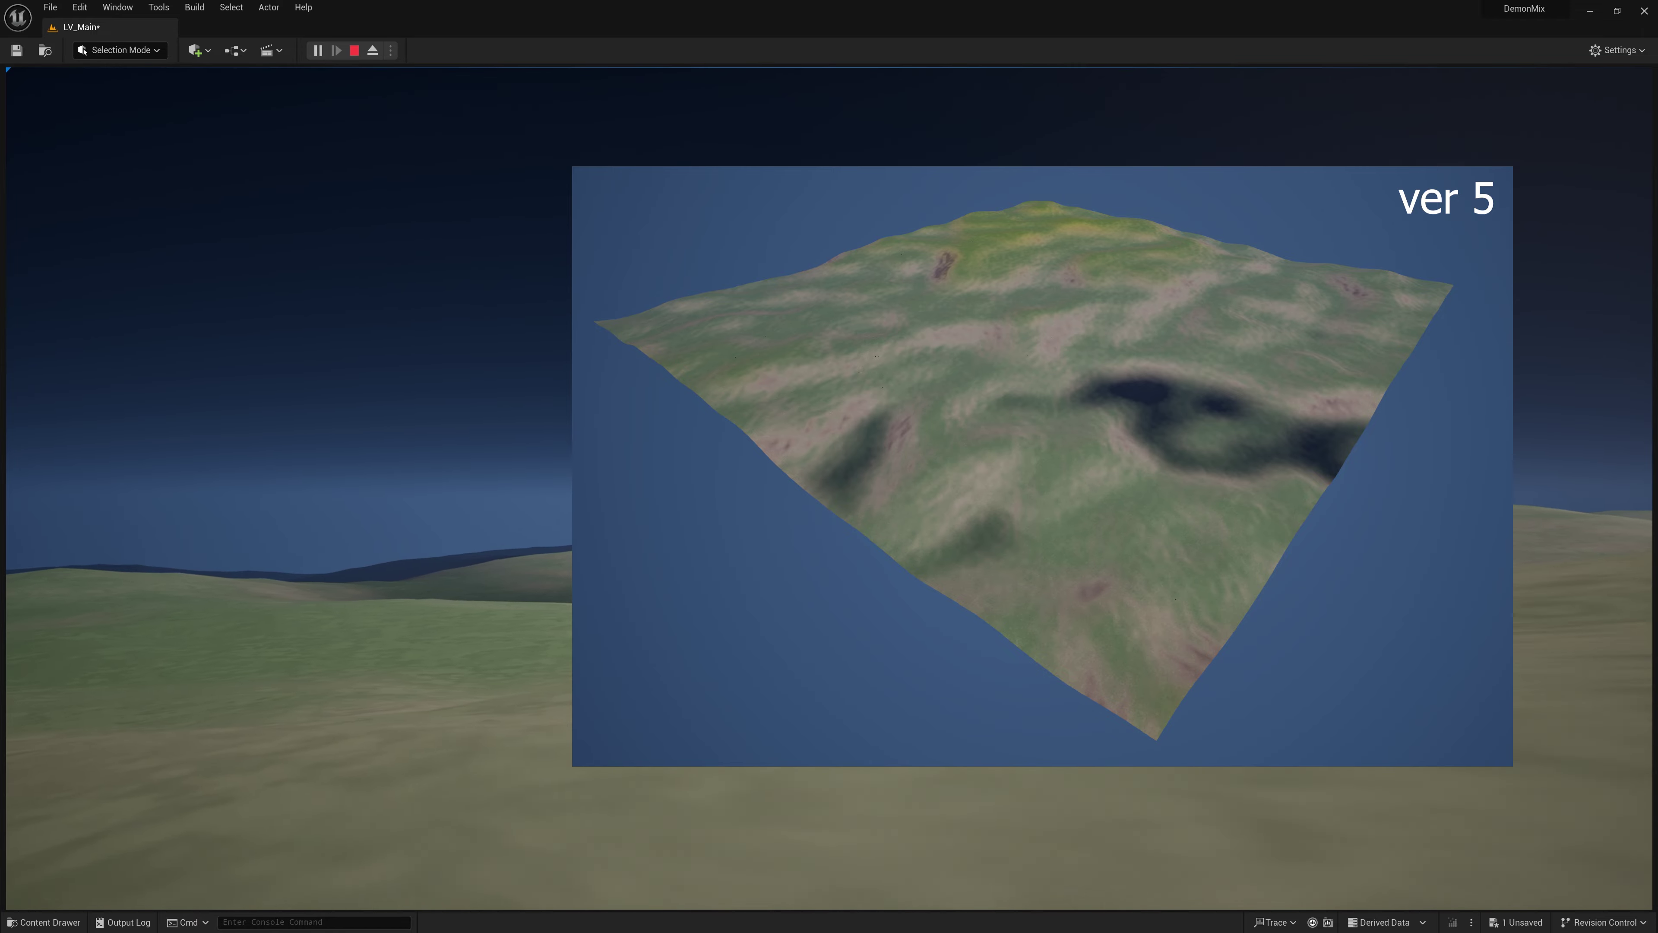
key(w)
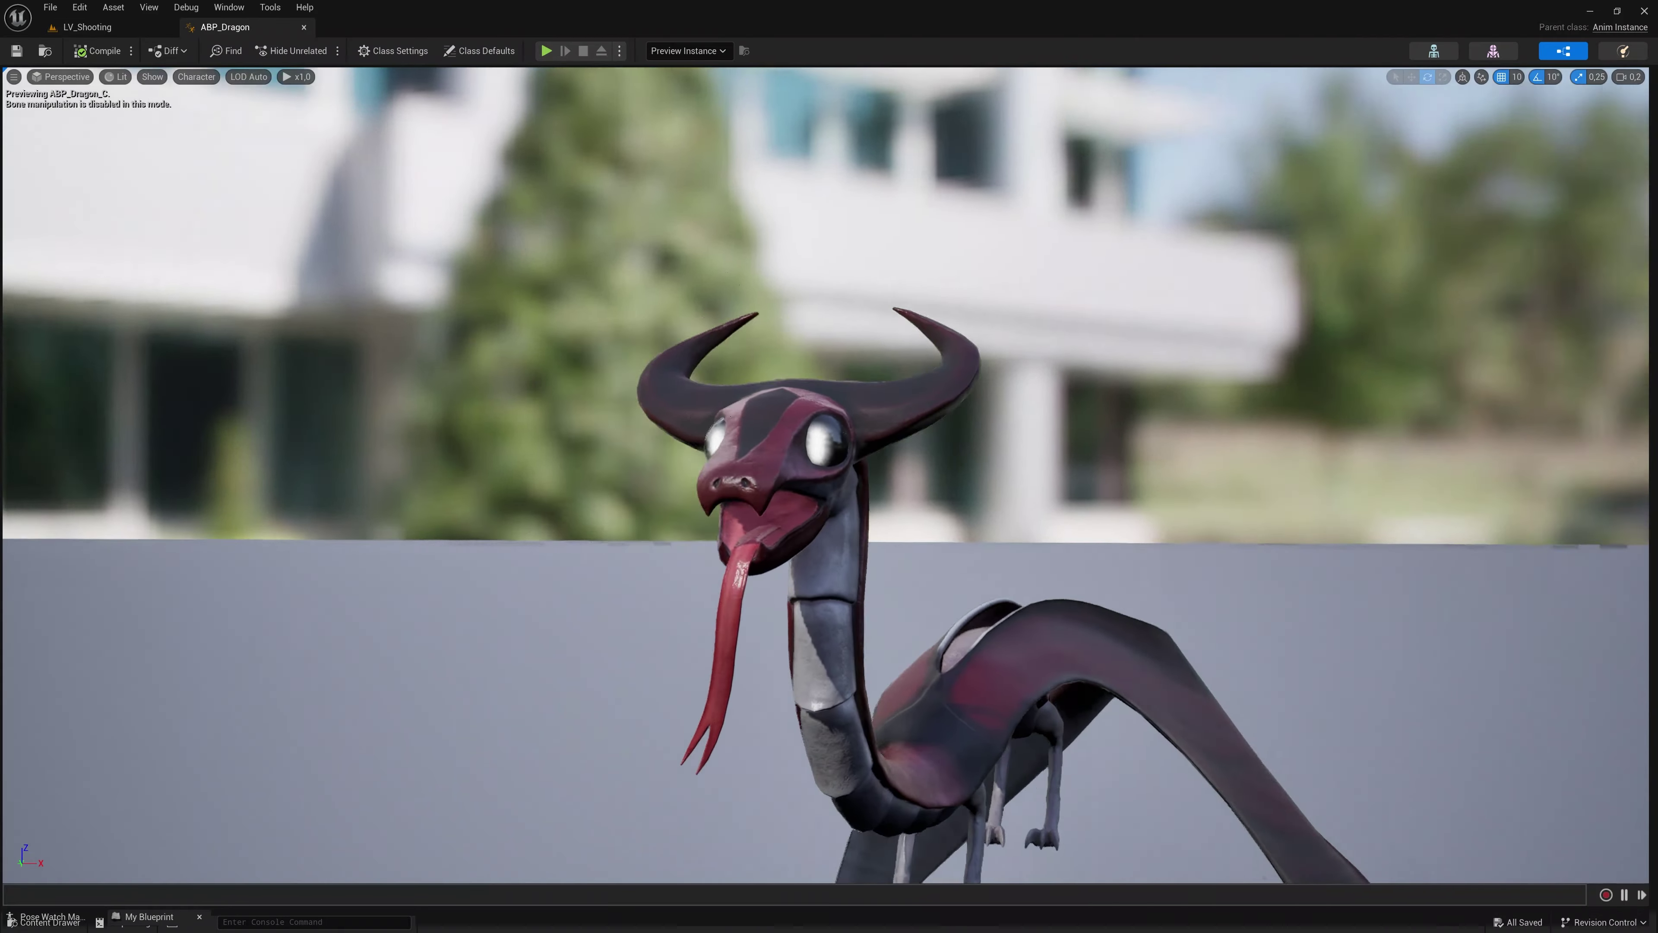
Examine the dragon in its ABP_Dragon preview and inspect its textured body from several angles in Substance 3D Painter
alt+drag(817, 470, 913, 465)
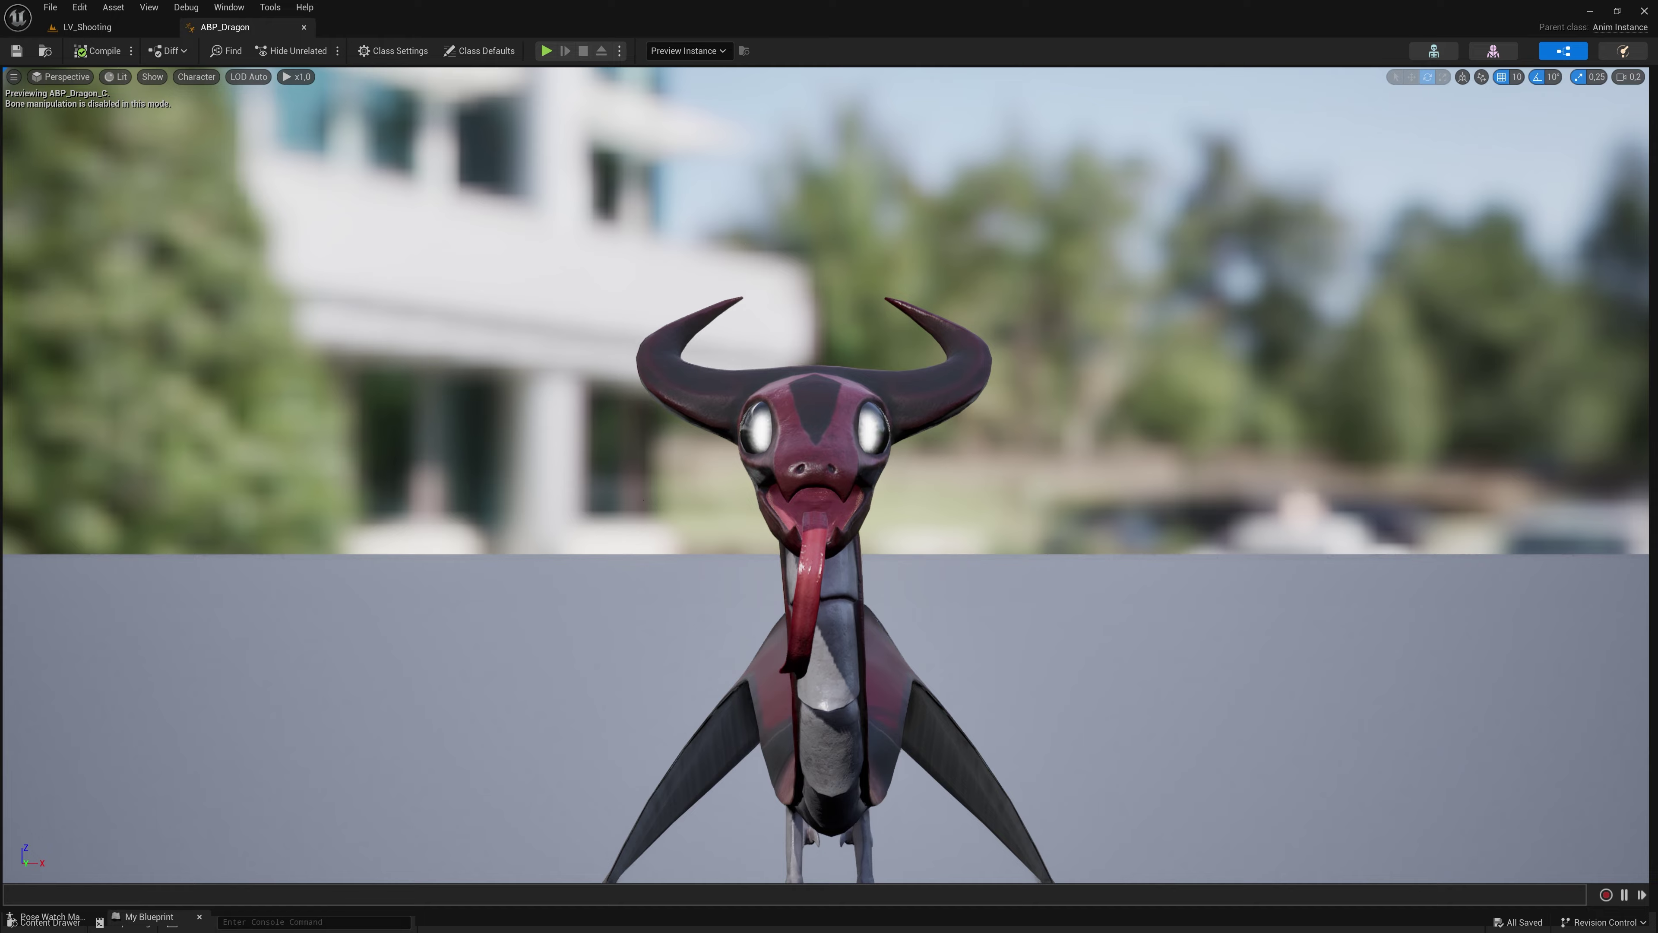
alt+drag(968, 512, 702, 541)
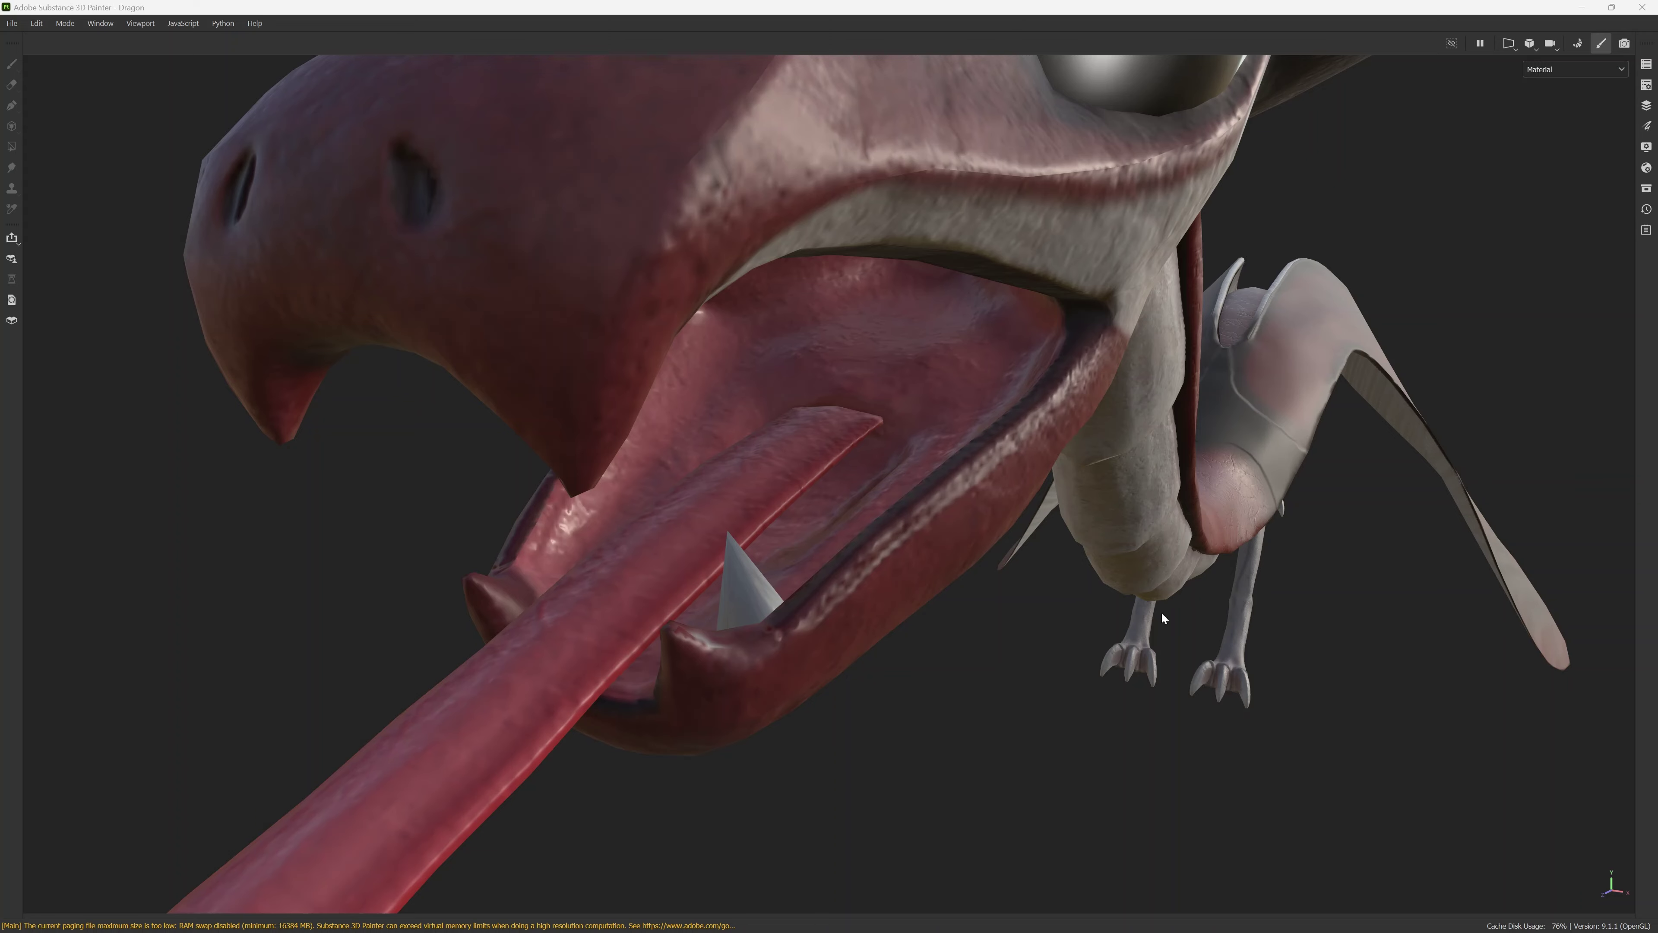
mouse_move(1163, 618)
alt+mouse_down()
mouse_move(1129, 637)
mouse_move(1141, 659)
mouse_move(1437, 574)
mouse_move(1241, 580)
mouse_move(1144, 671)
alt+mouse_up()
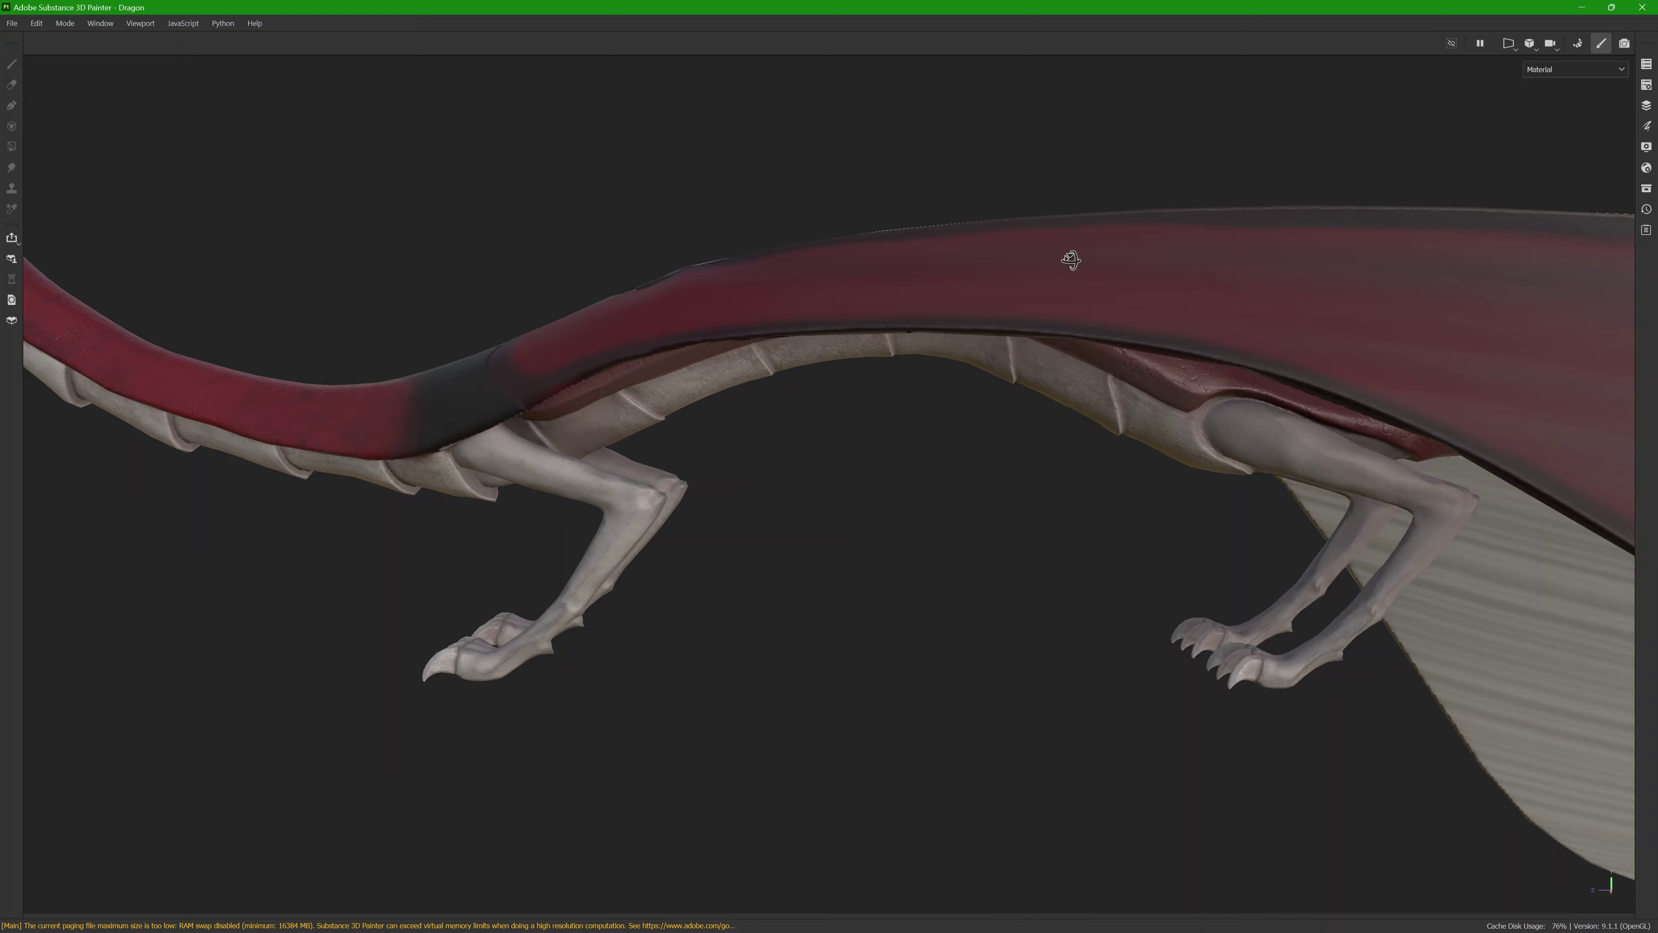
alt+drag(1070, 259, 1048, 370)
alt+middle_drag(1048, 370, 718, 392)
alt+right_drag(1162, 575, 1296, 725)
alt+drag(814, 481, 1071, 288)
alt+right_drag(1077, 268, 1083, 274)
mouse_move(1083, 274)
alt+mouse_down()
mouse_move(1000, 452)
mouse_move(1174, 437)
mouse_move(1226, 500)
mouse_move(1081, 325)
mouse_move(1121, 359)
mouse_move(1077, 215)
alt+mouse_up()
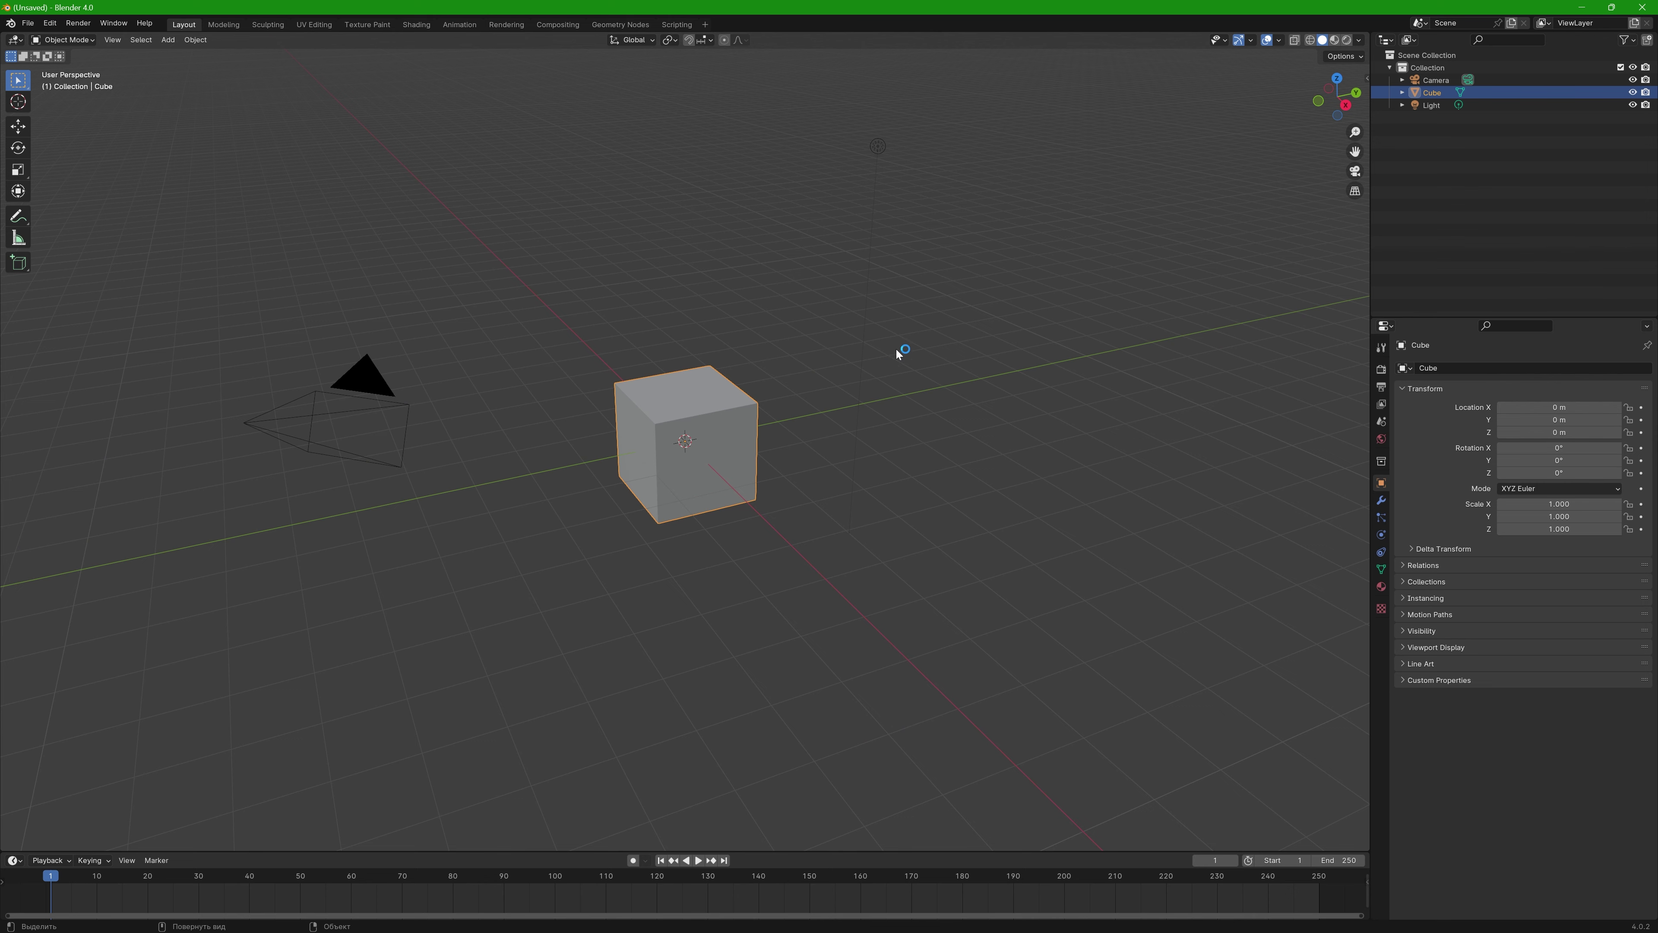
Switch to Blender and delete all default objects from the new scene
key(a)
key(x)
click(873, 346)
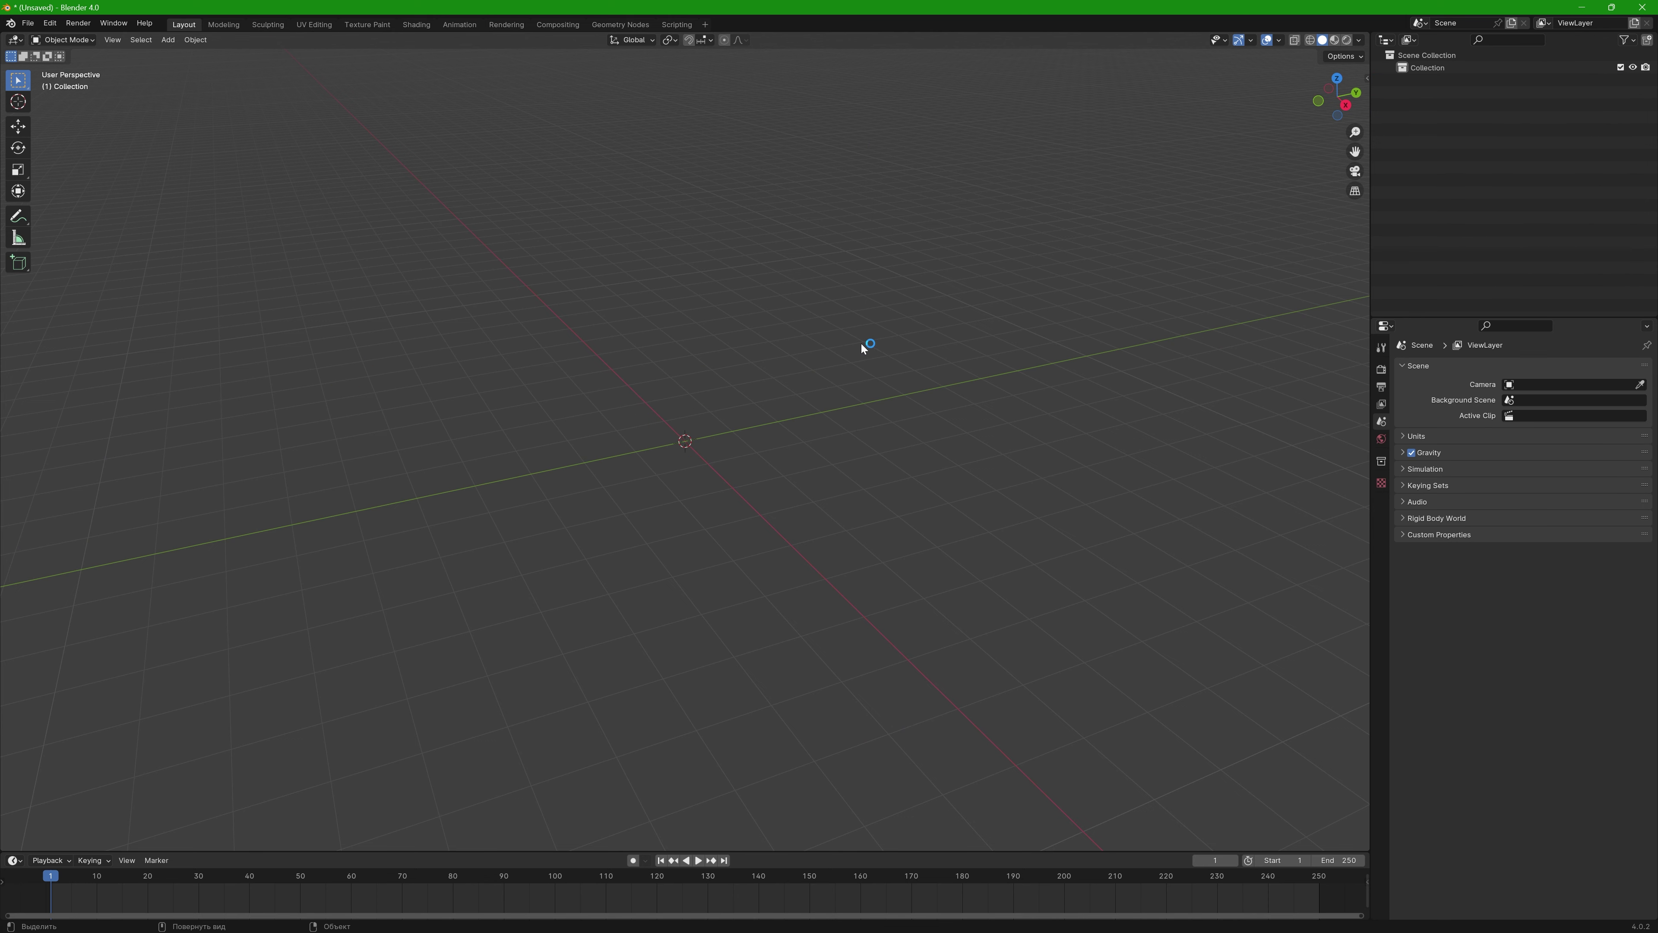
Save the empty scene as Blender's default startup file
click(25, 26)
mouse_move(121, 262)
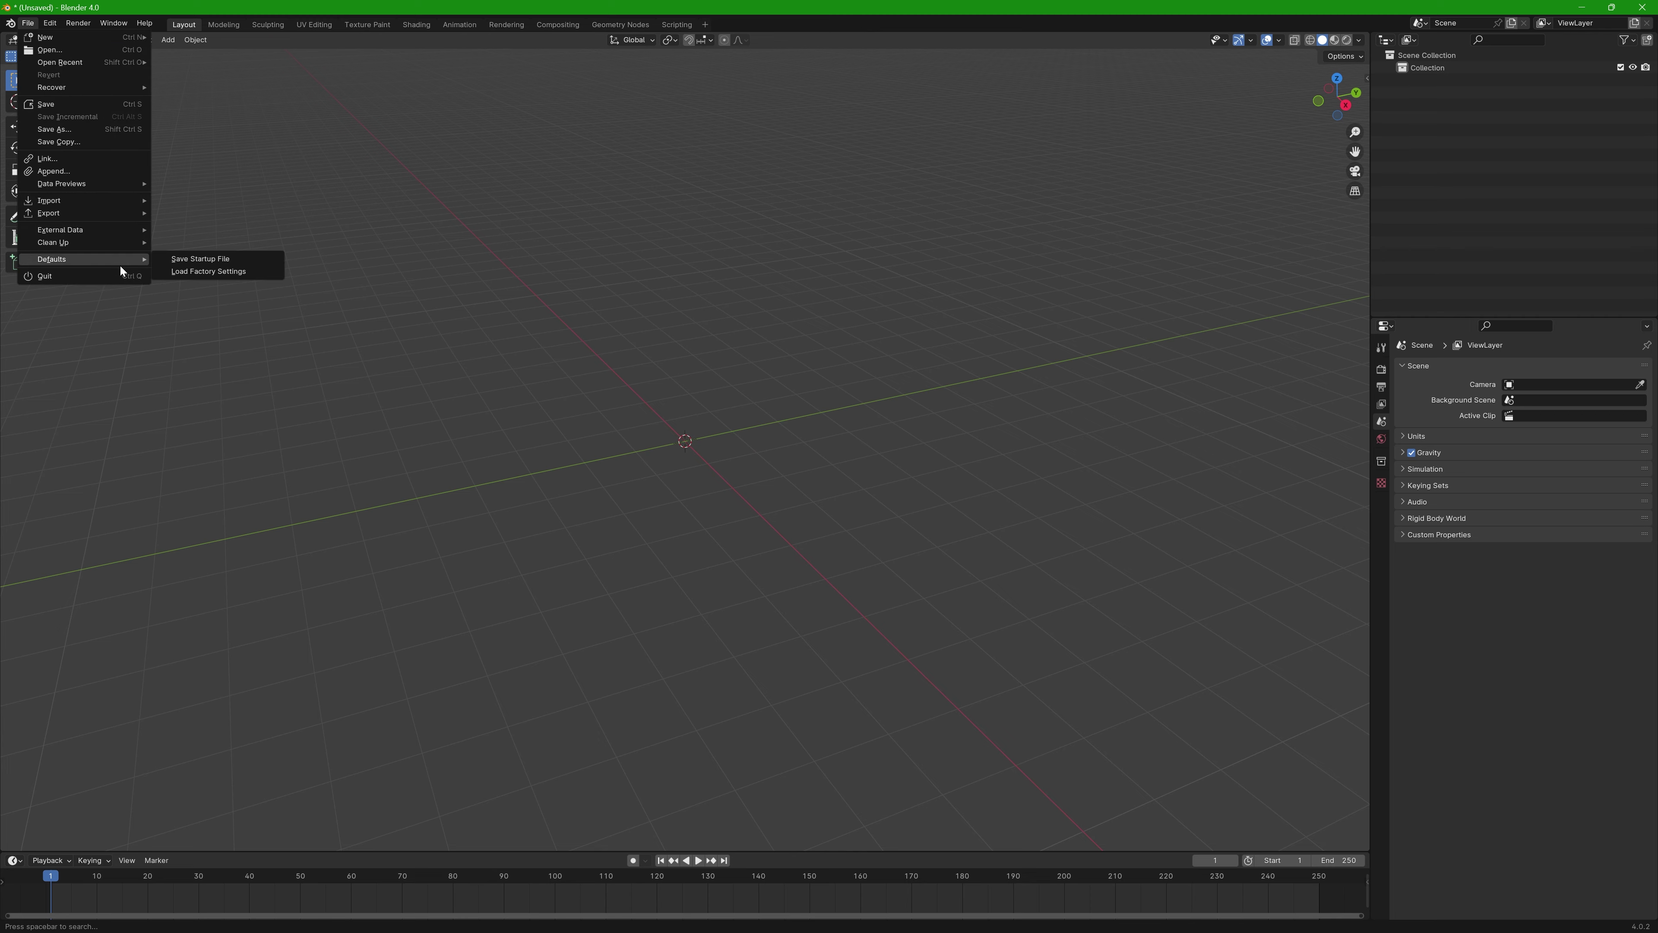
click(212, 260)
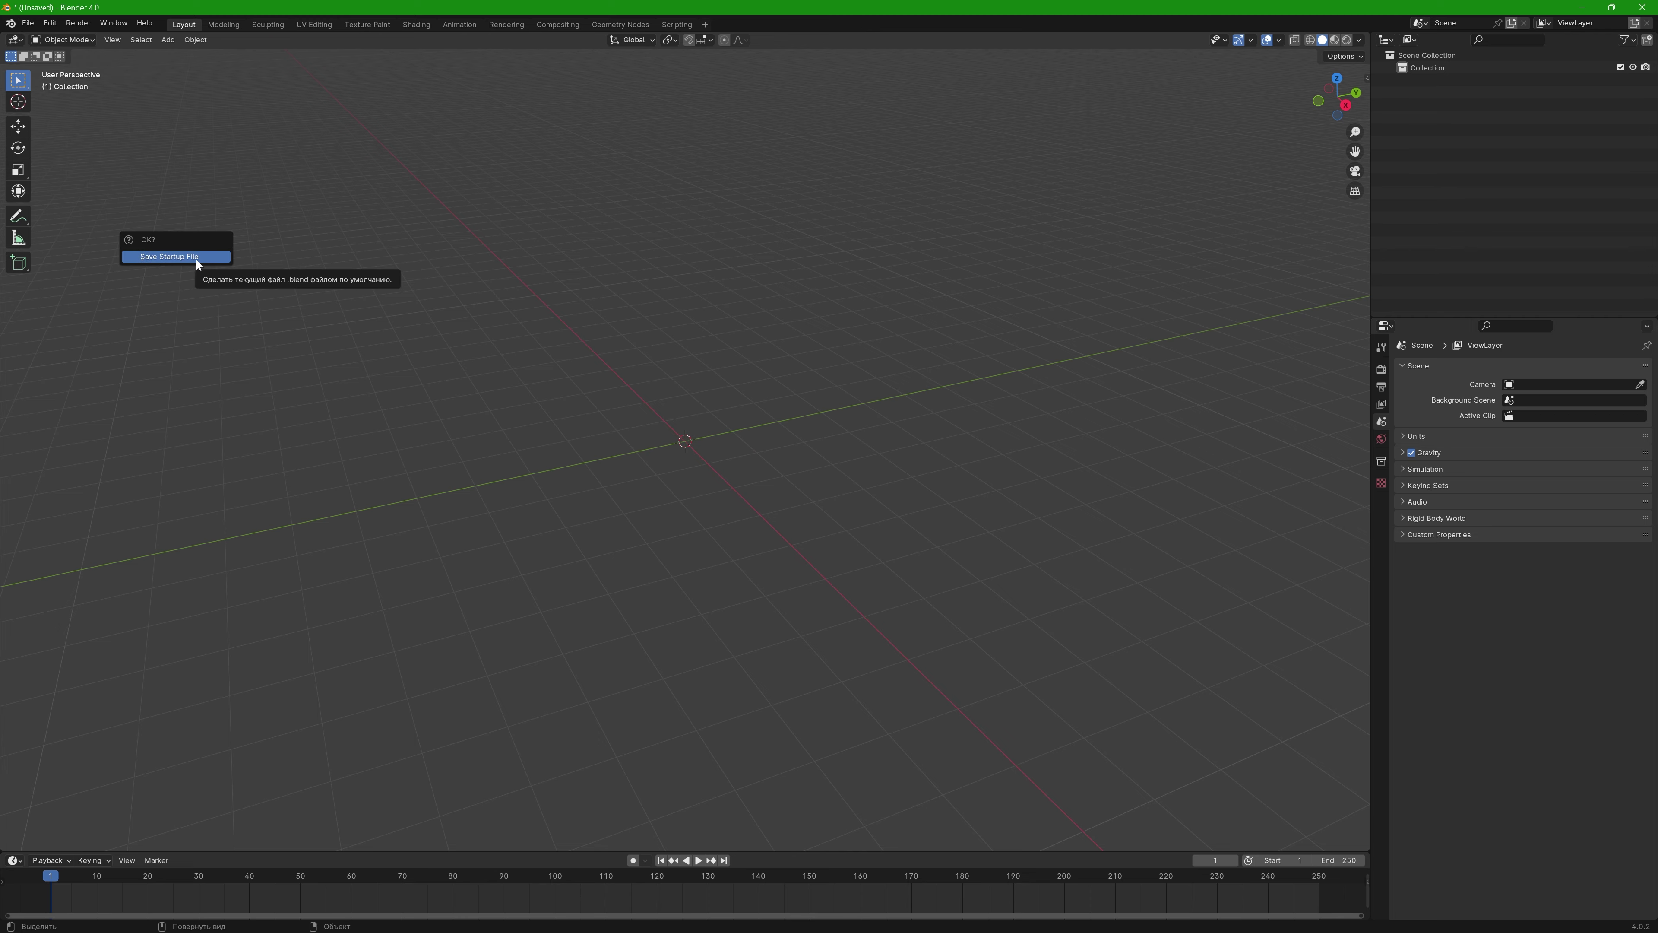
click(195, 259)
Close Blender and relaunch it from the Steam library
click(1651, 7)
click(863, 495)
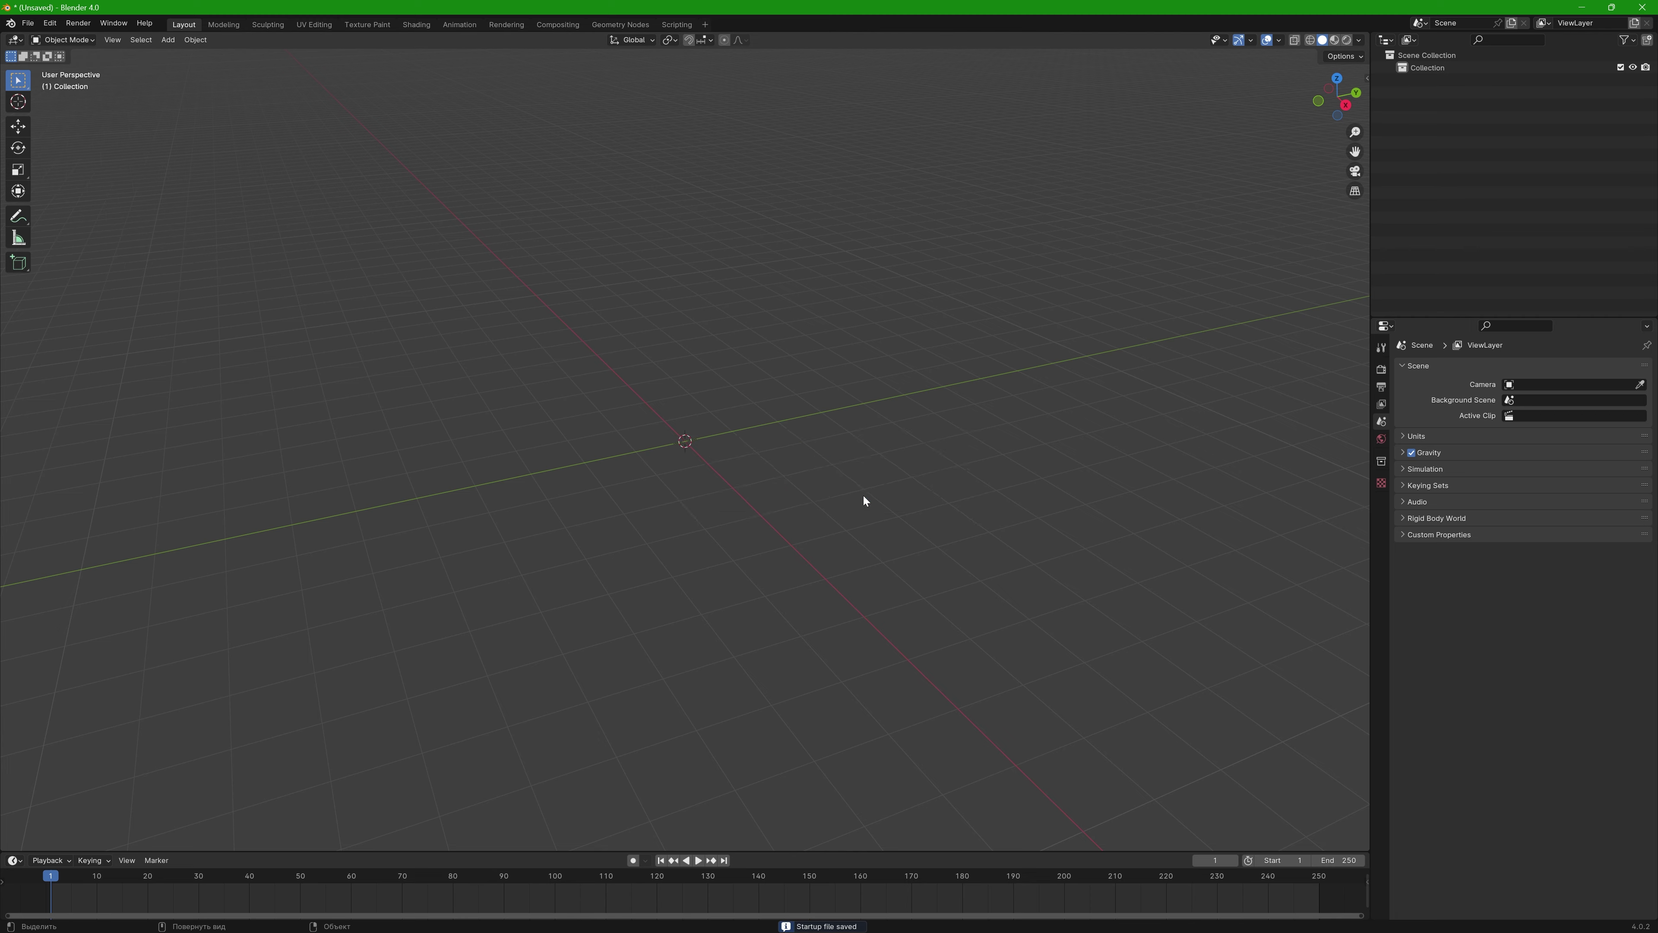
click(233, 279)
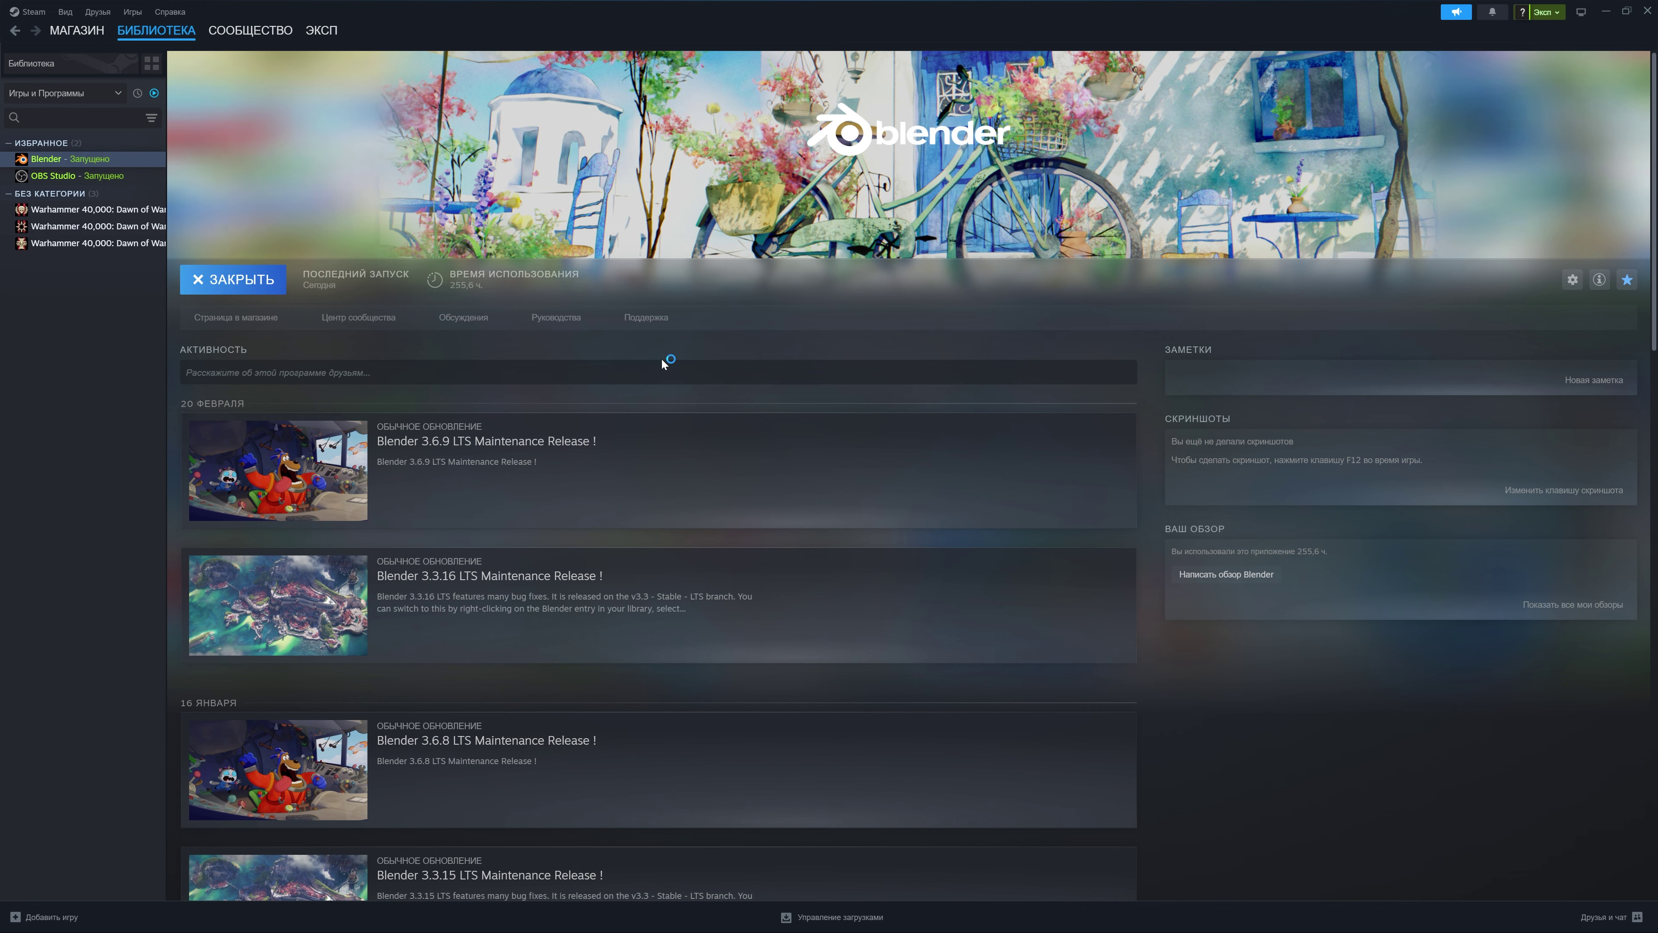
click(733, 501)
Scale the cube up to about 4.54 m per side and shrink it to about 1.28 m
key(s)
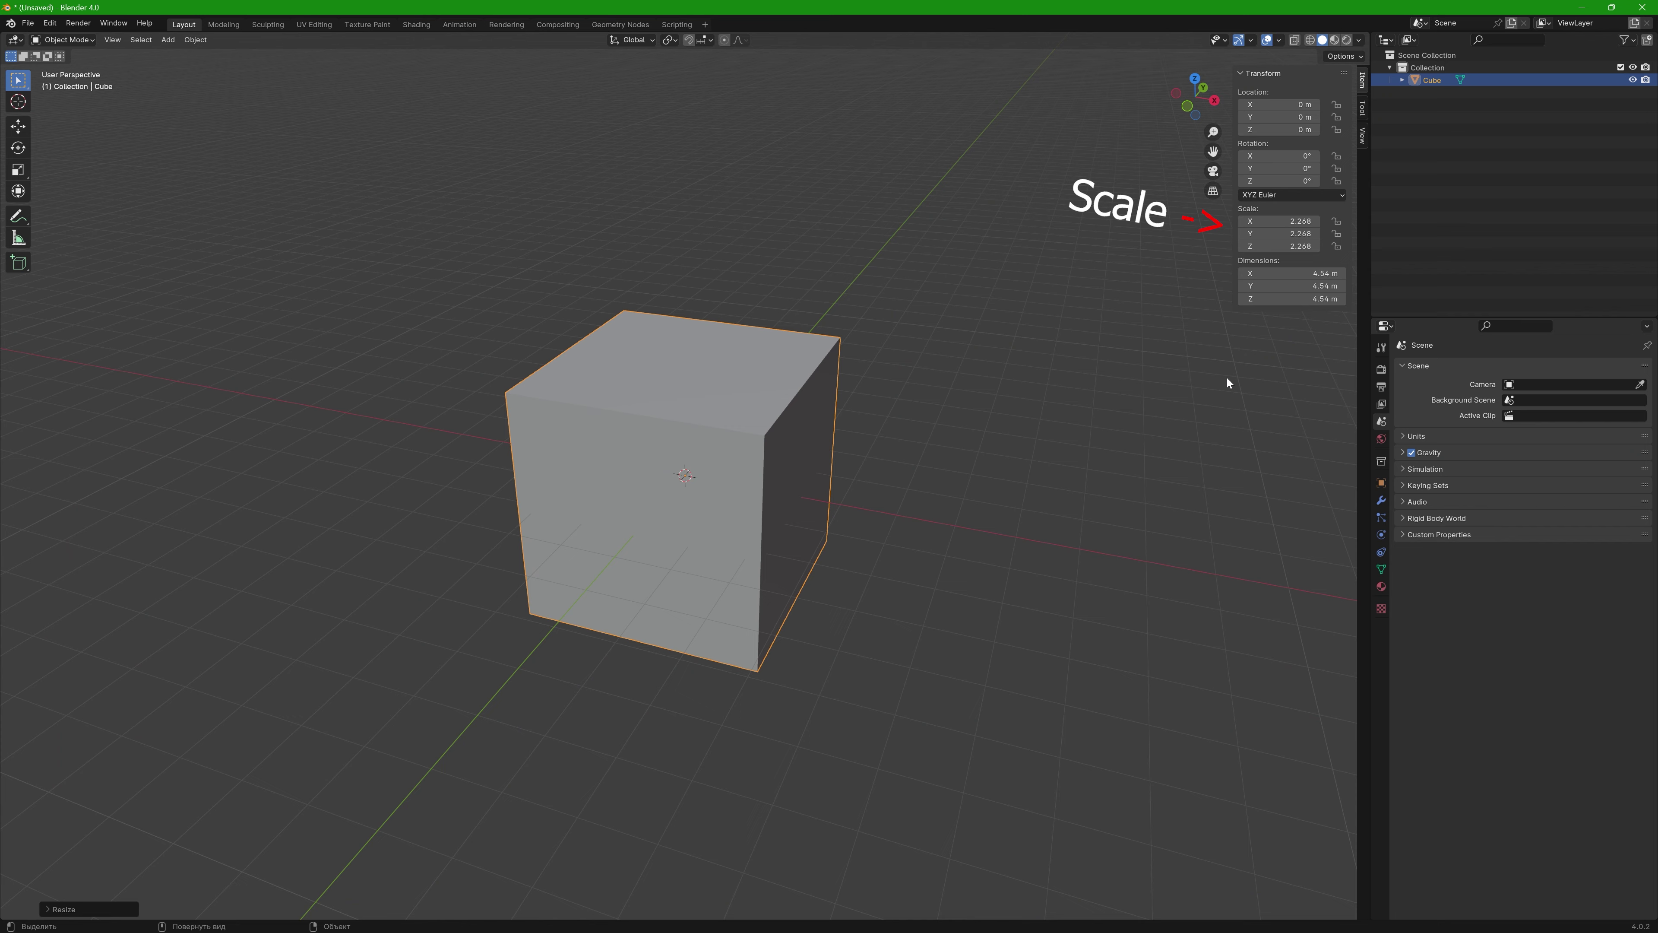
click(904, 441)
key(s)
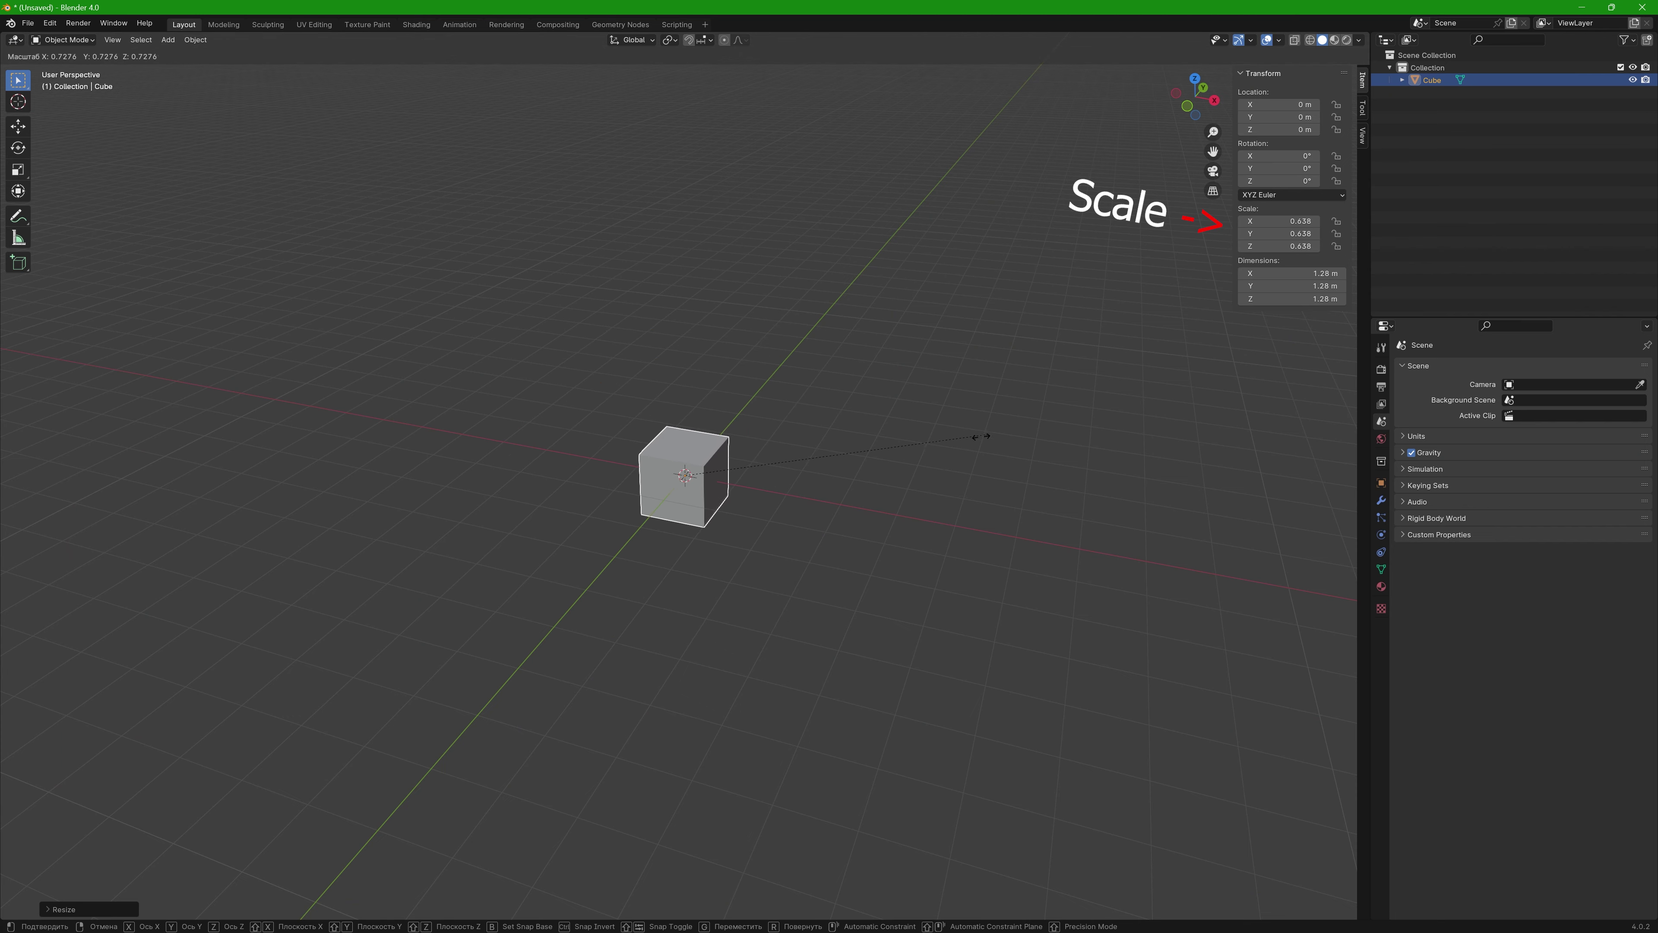
click(850, 450)
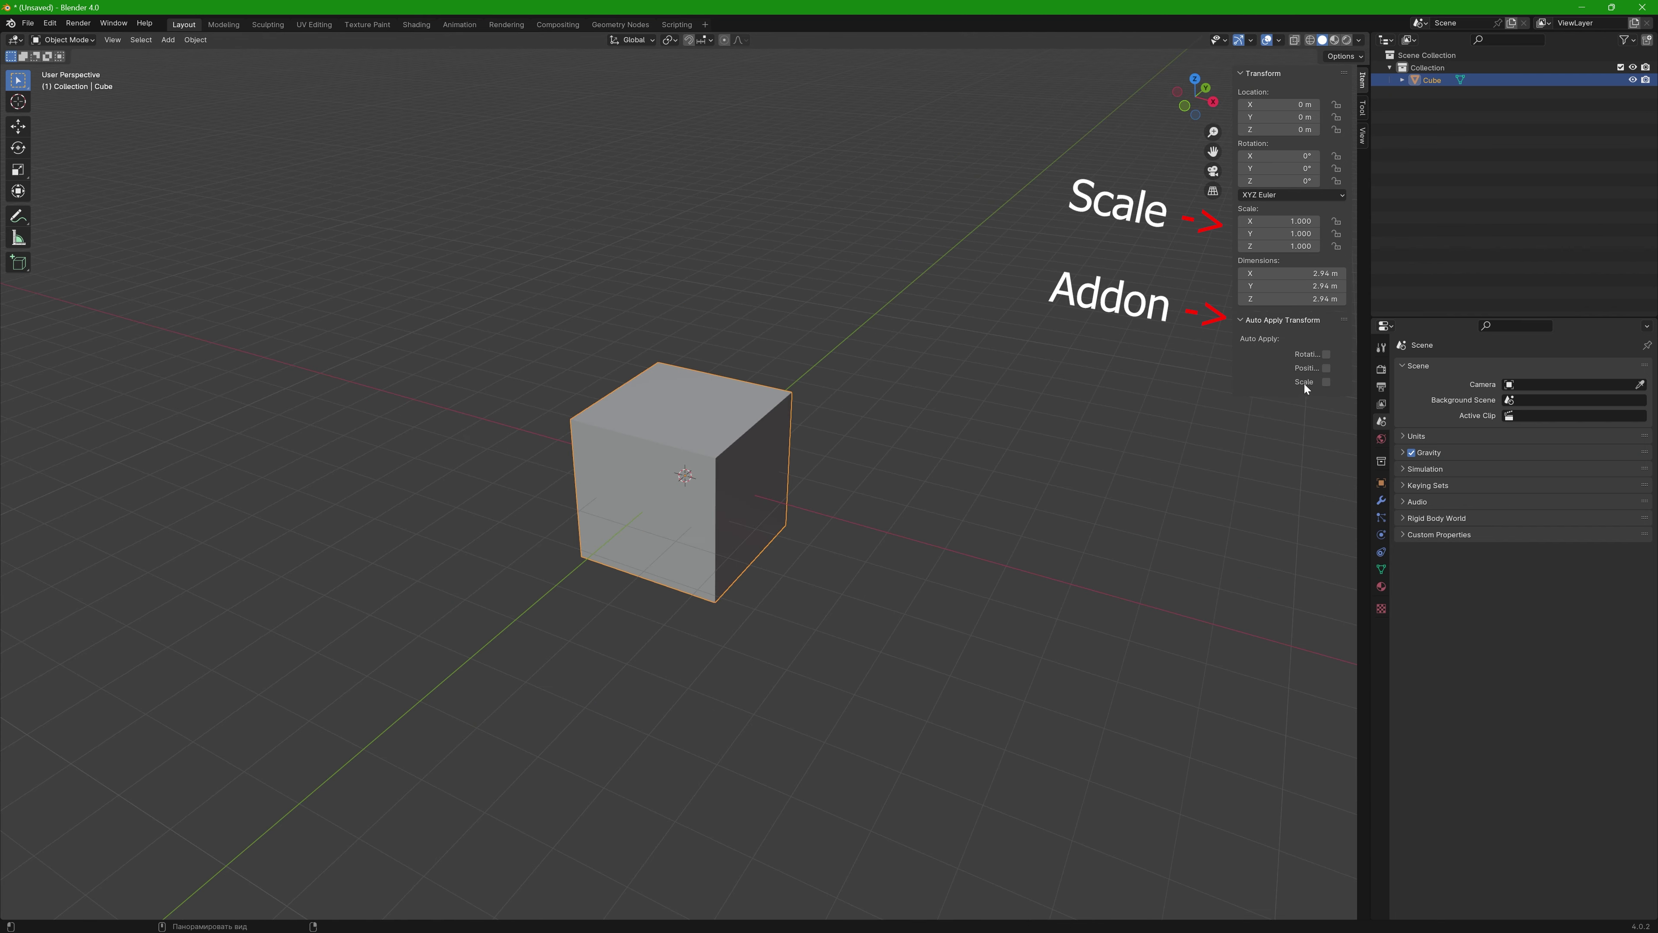
Enable automatic applying of scale and resize the cube to about 4.66 m per side
key(s)
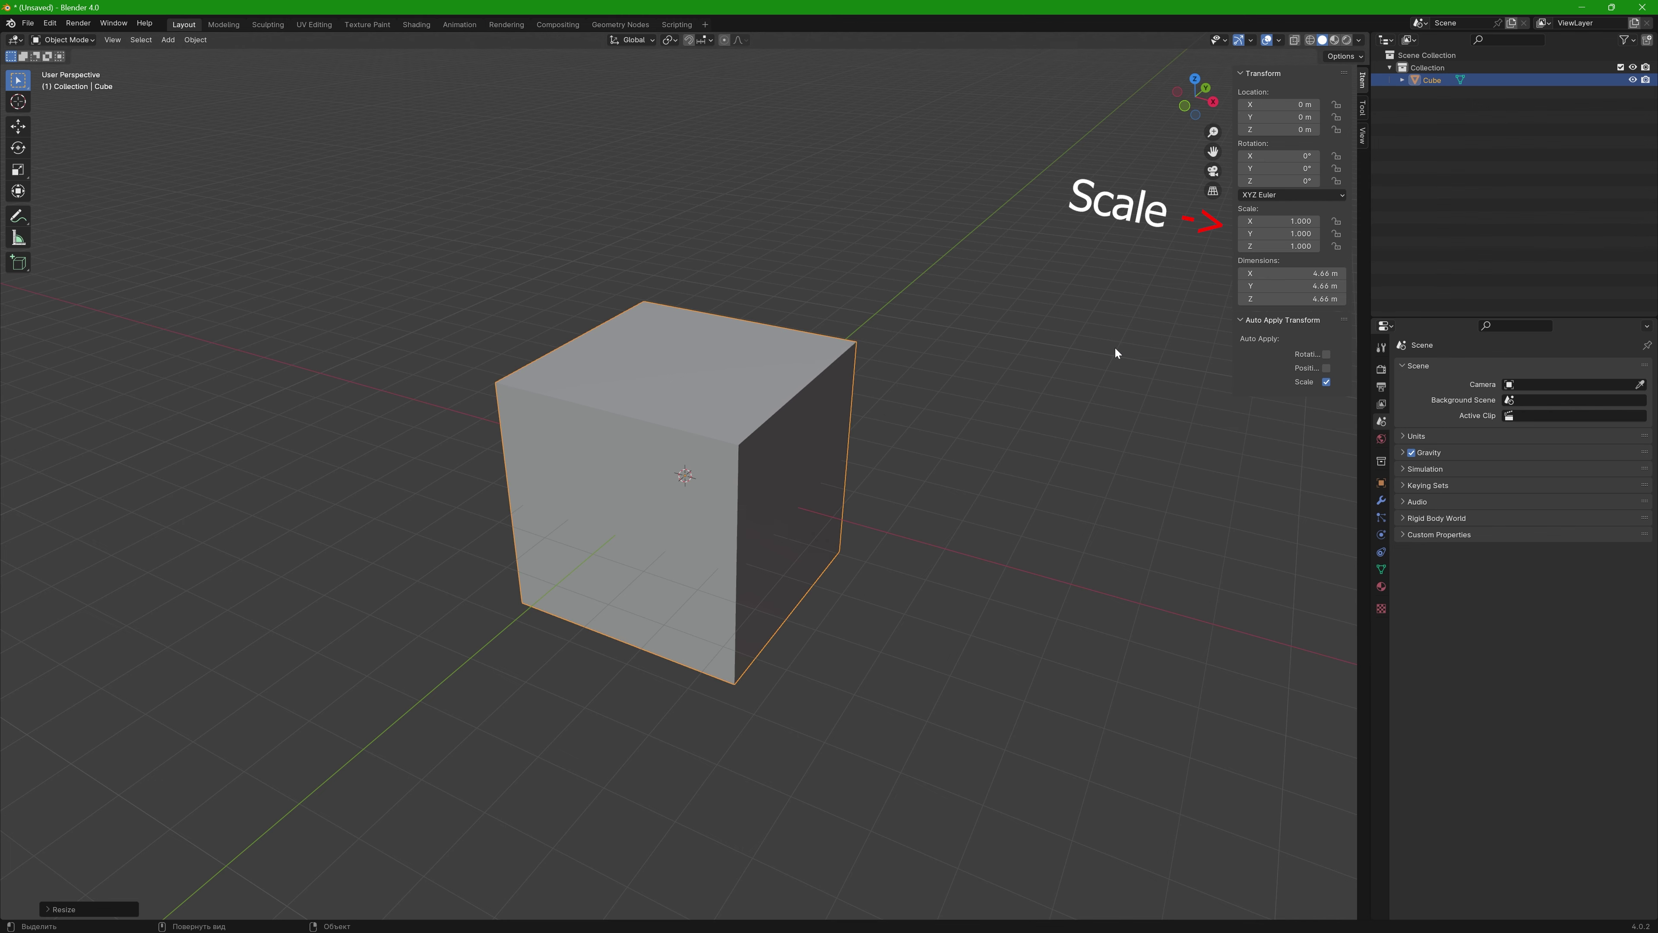
Scale the cube up to about 7.32 m per side and shrink it to about 0.772 m
click(825, 408)
key(s)
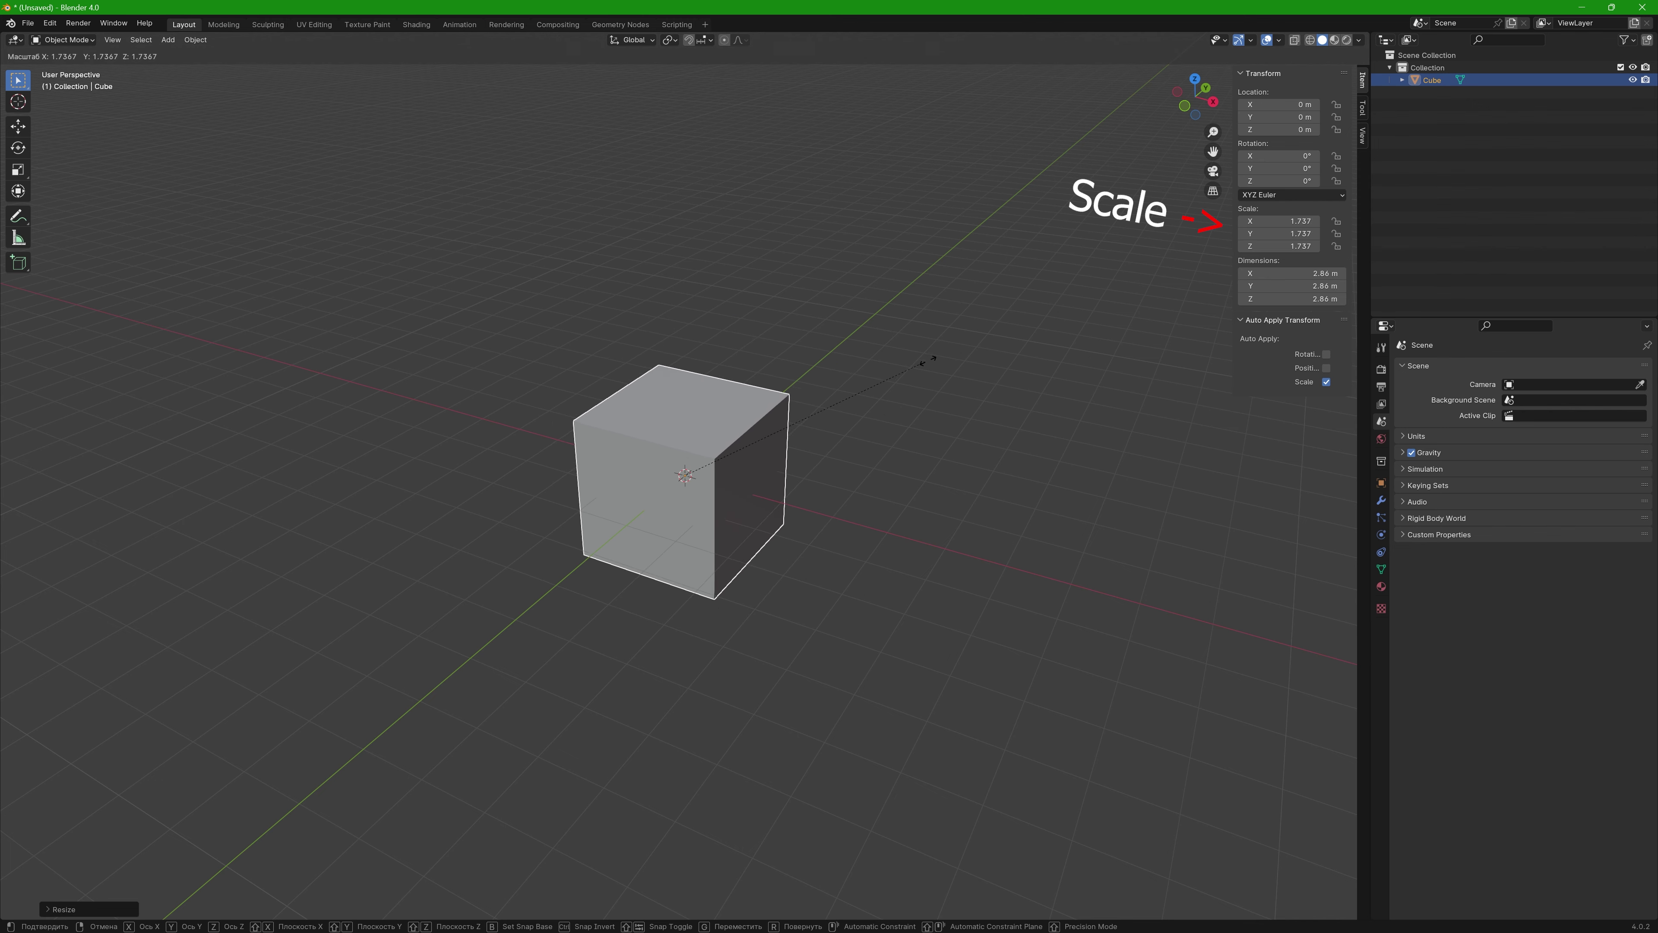
click(940, 355)
key(s)
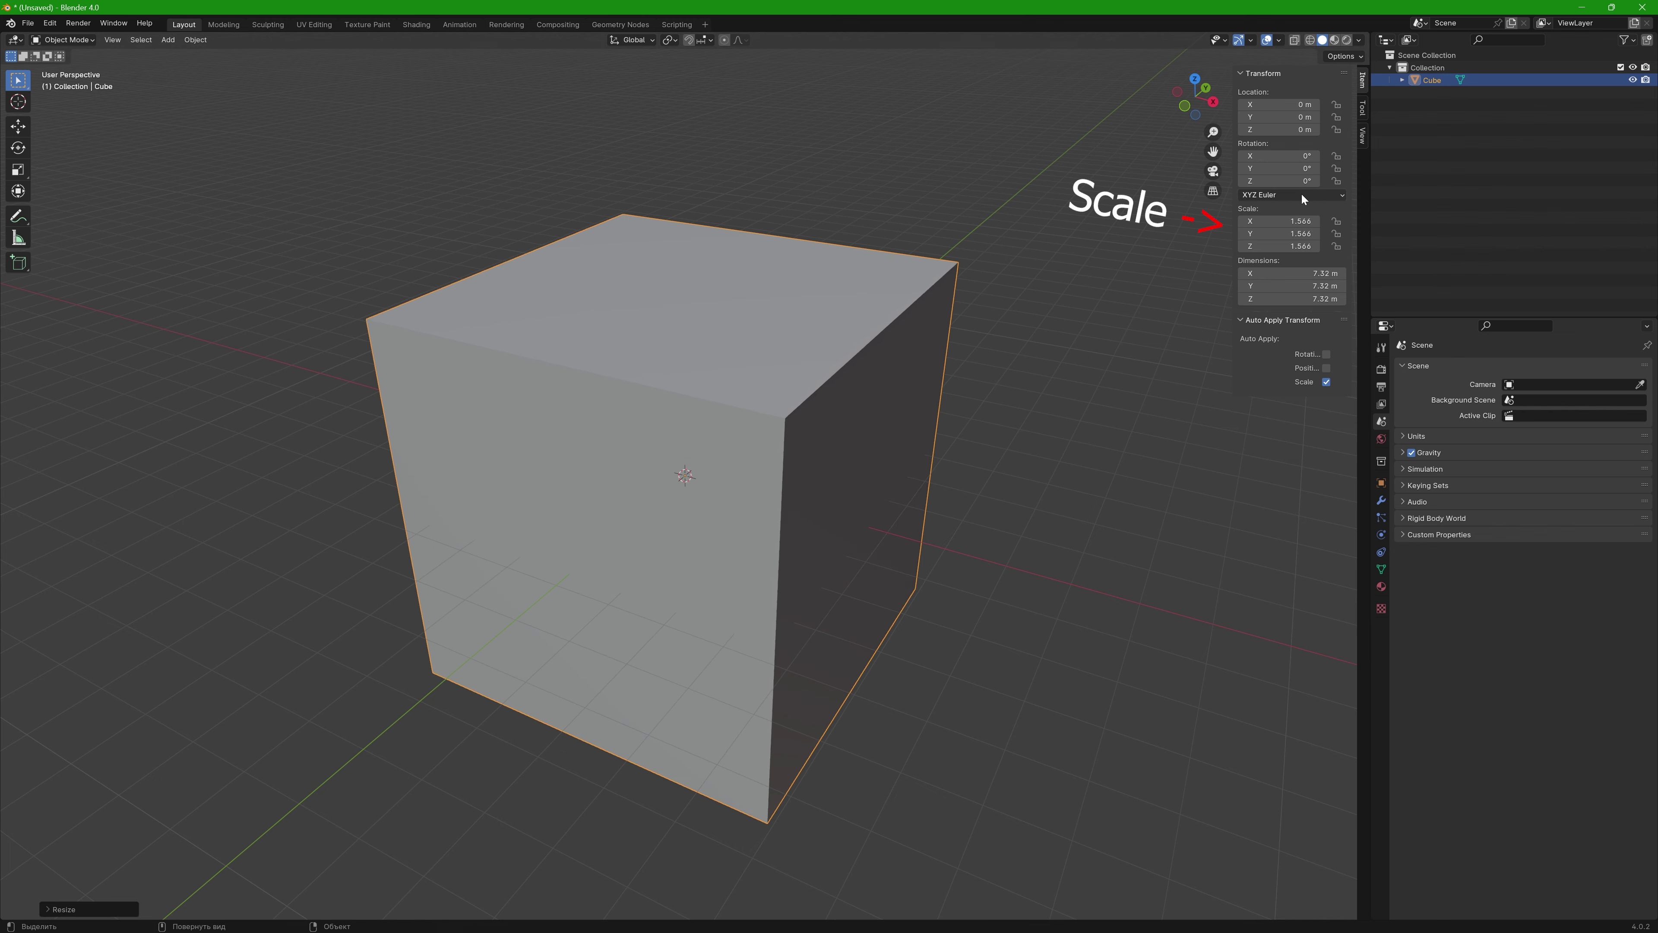
click(1301, 193)
key(s)
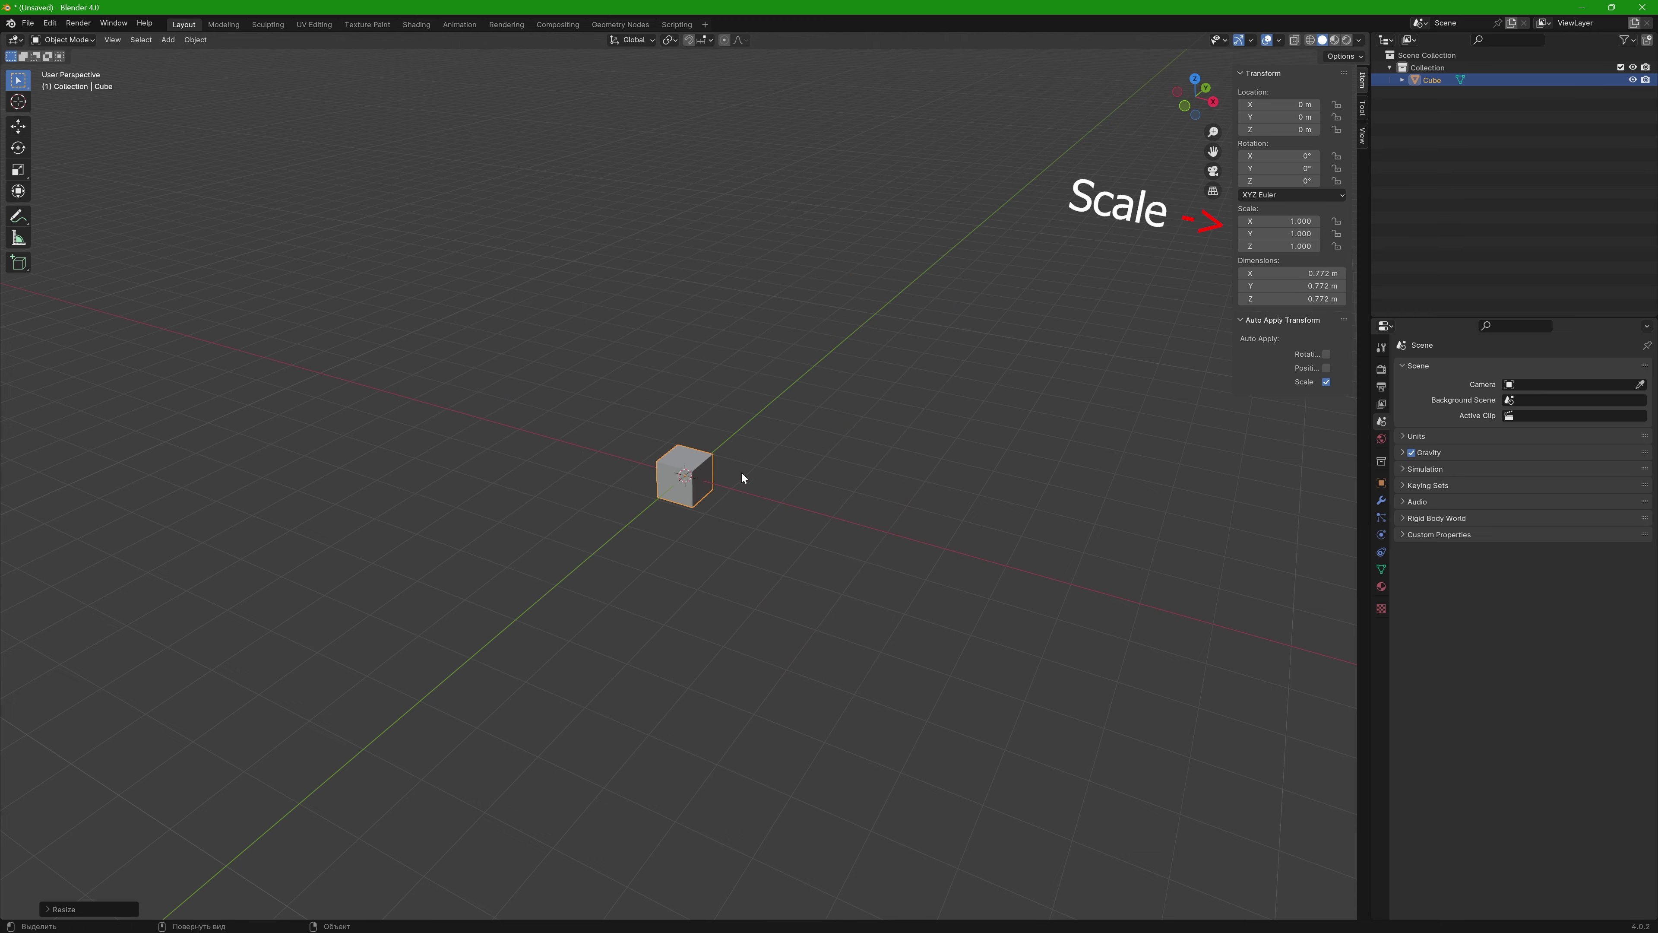
Add a UV sphere, move it clear of the cube and switch it to Sculpt Mode
key(shift+a)
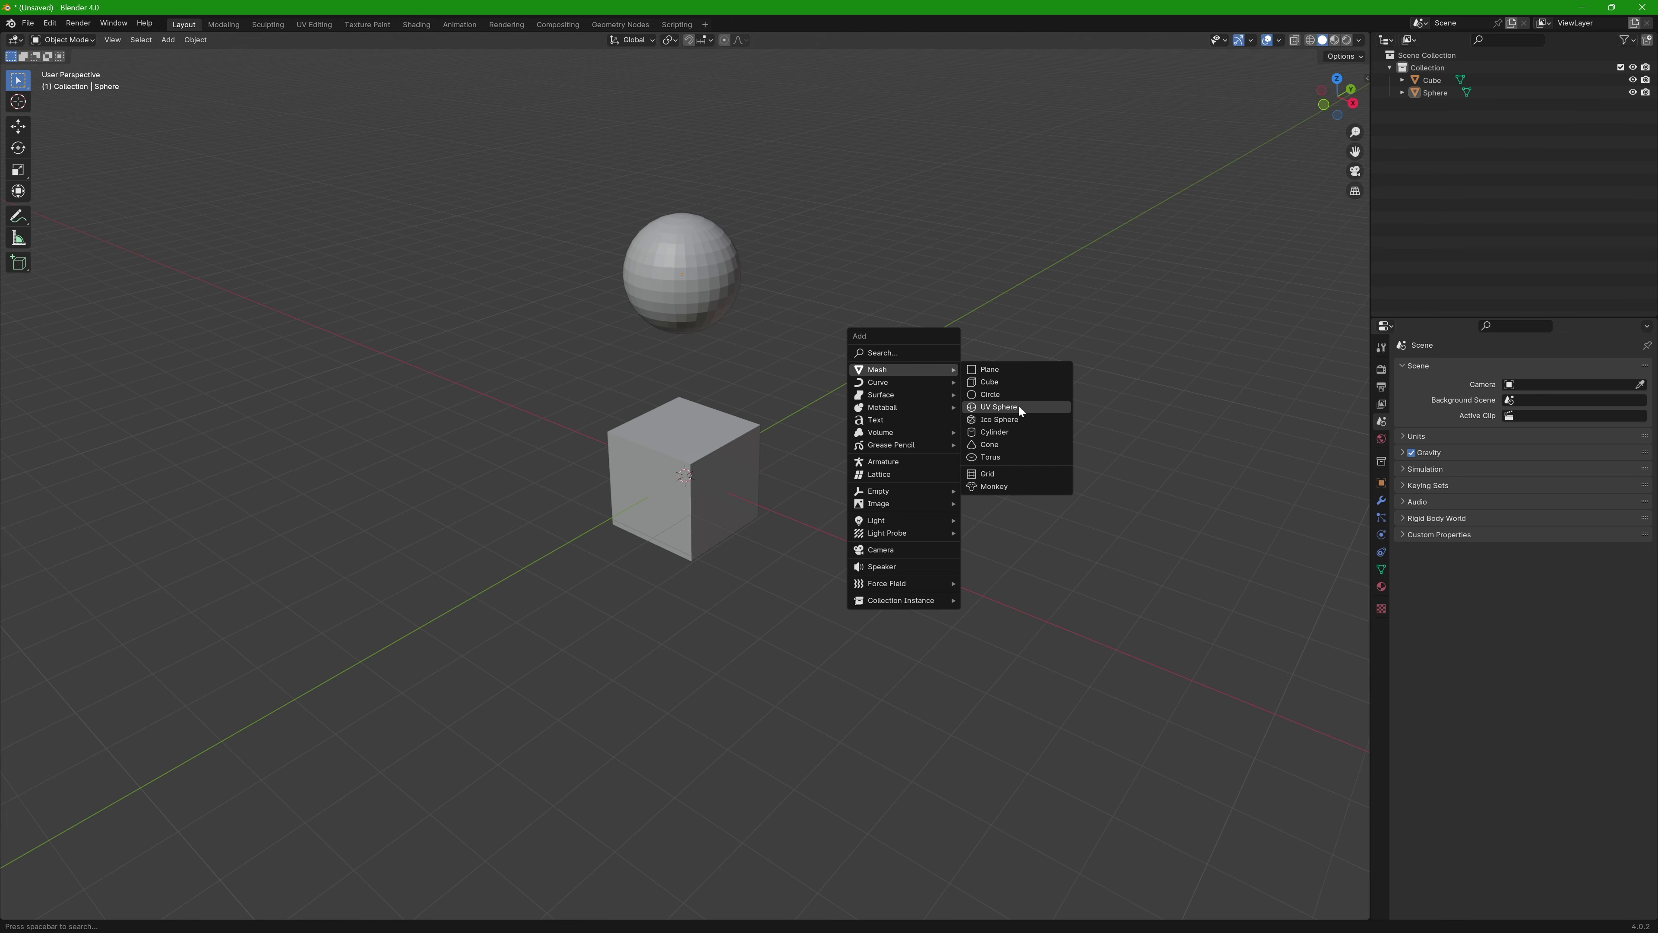
click(1018, 406)
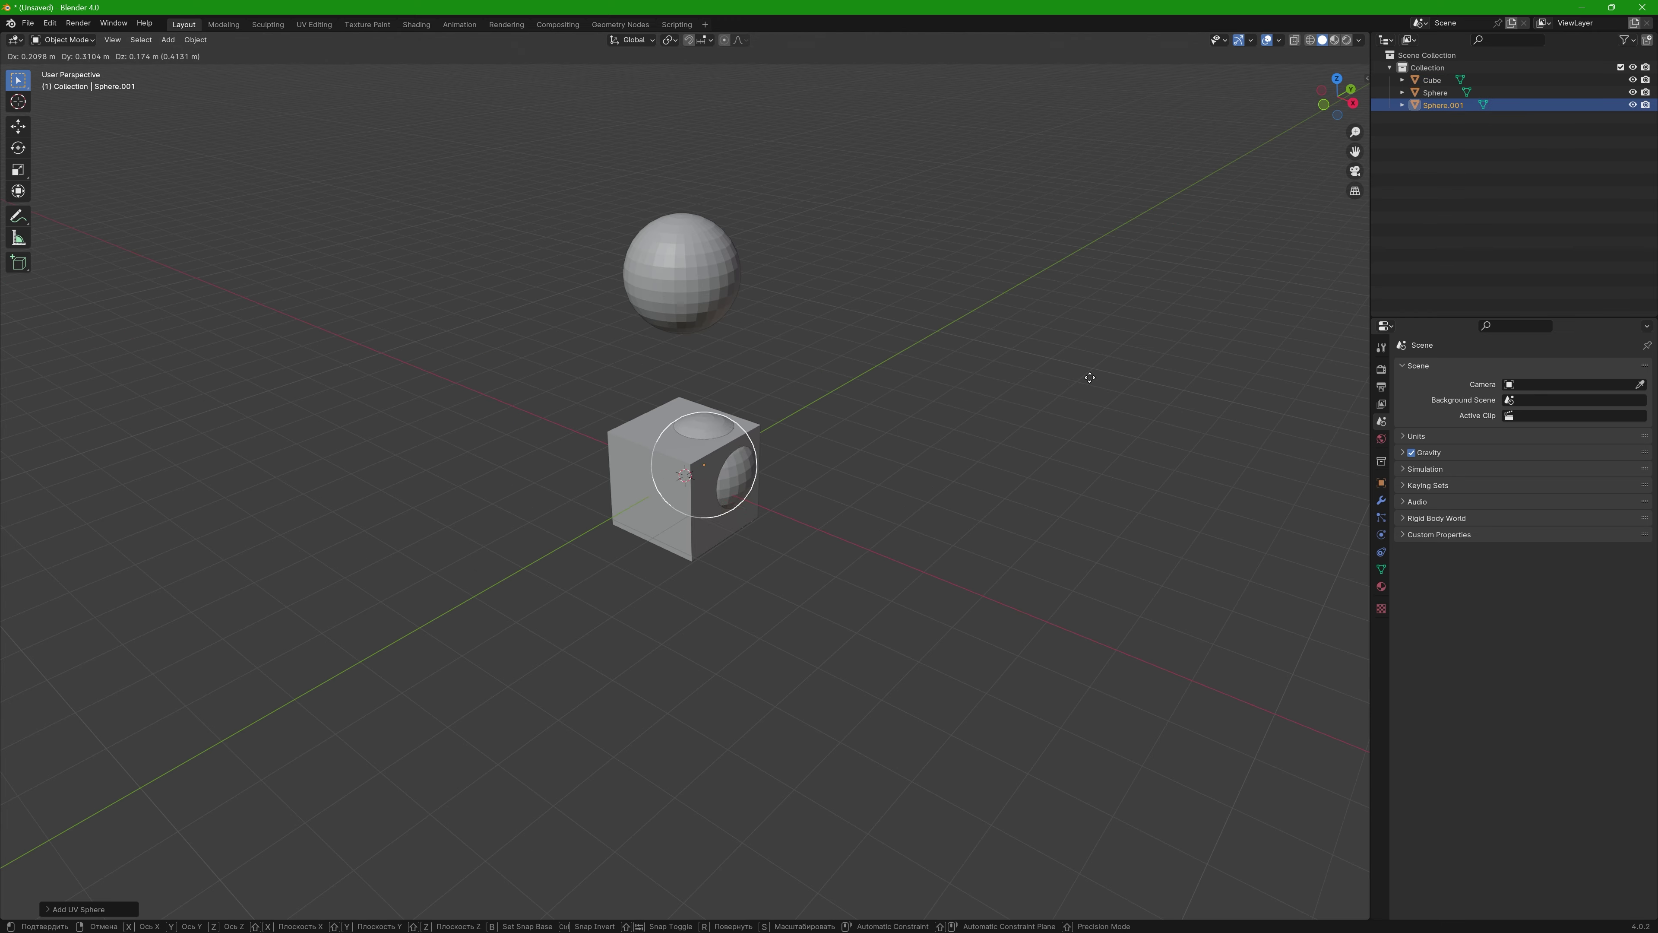
key(g)
click(1081, 320)
key(ctrl+Tab)
click(1081, 358)
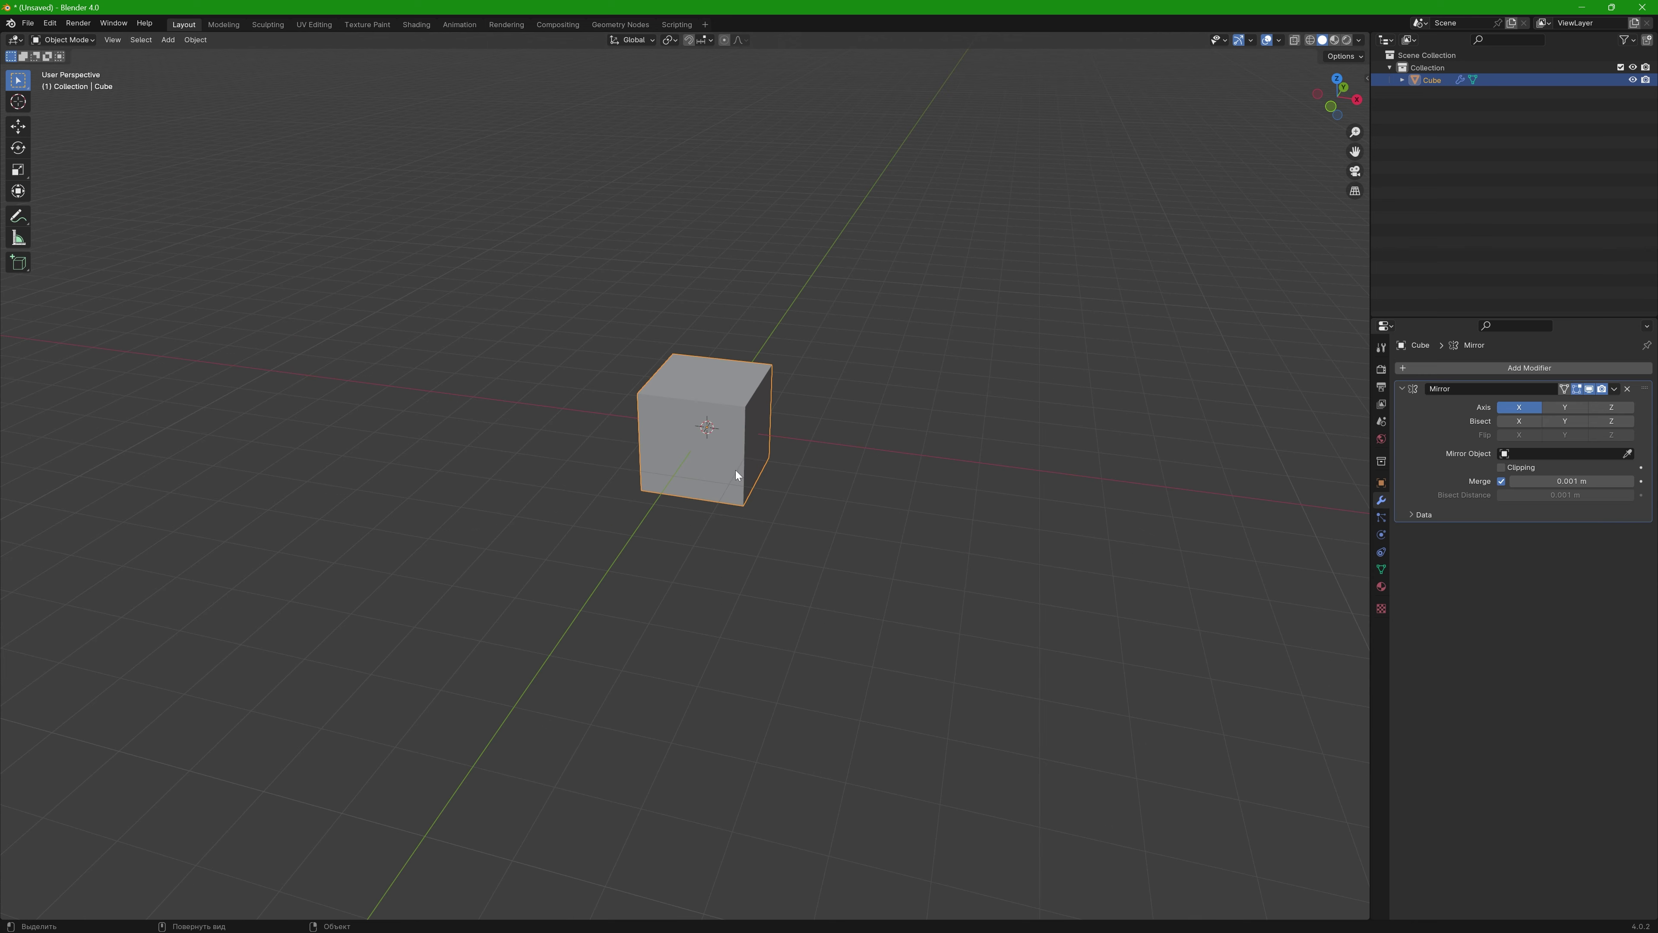
Move the cube that has the Mirror modifier well away from the world origin and deselect it
key(g)
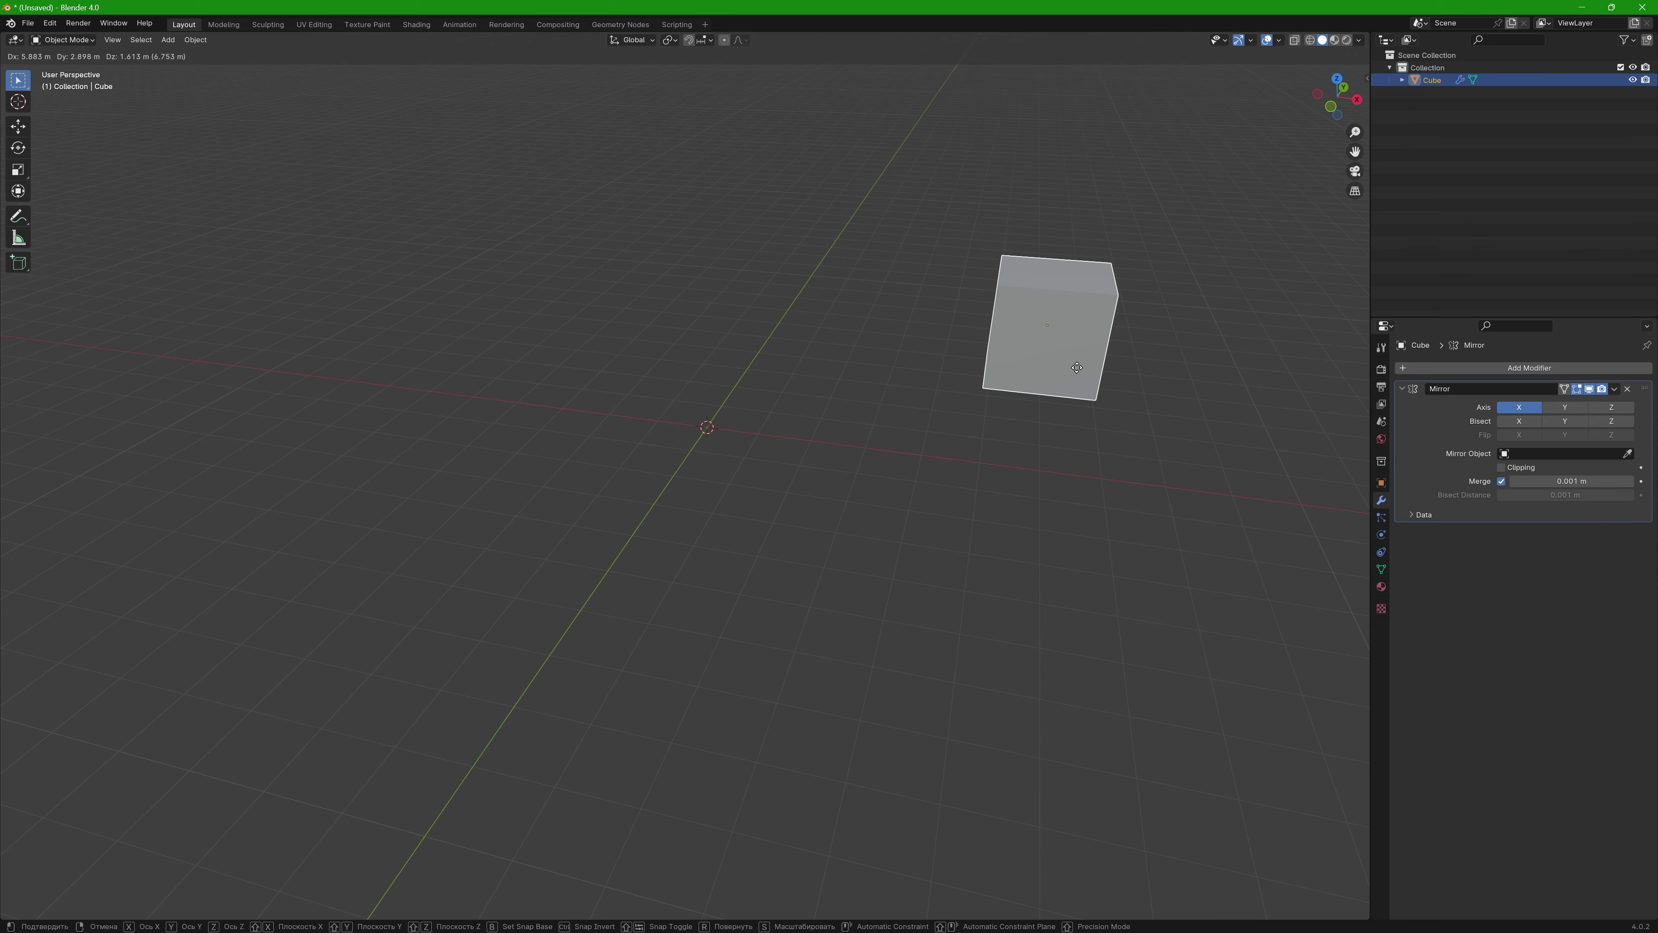
click(1077, 368)
click(809, 400)
Add a Plain Axes empty at the world origin and pick it as the cube's Mirror Object
key(shift+a)
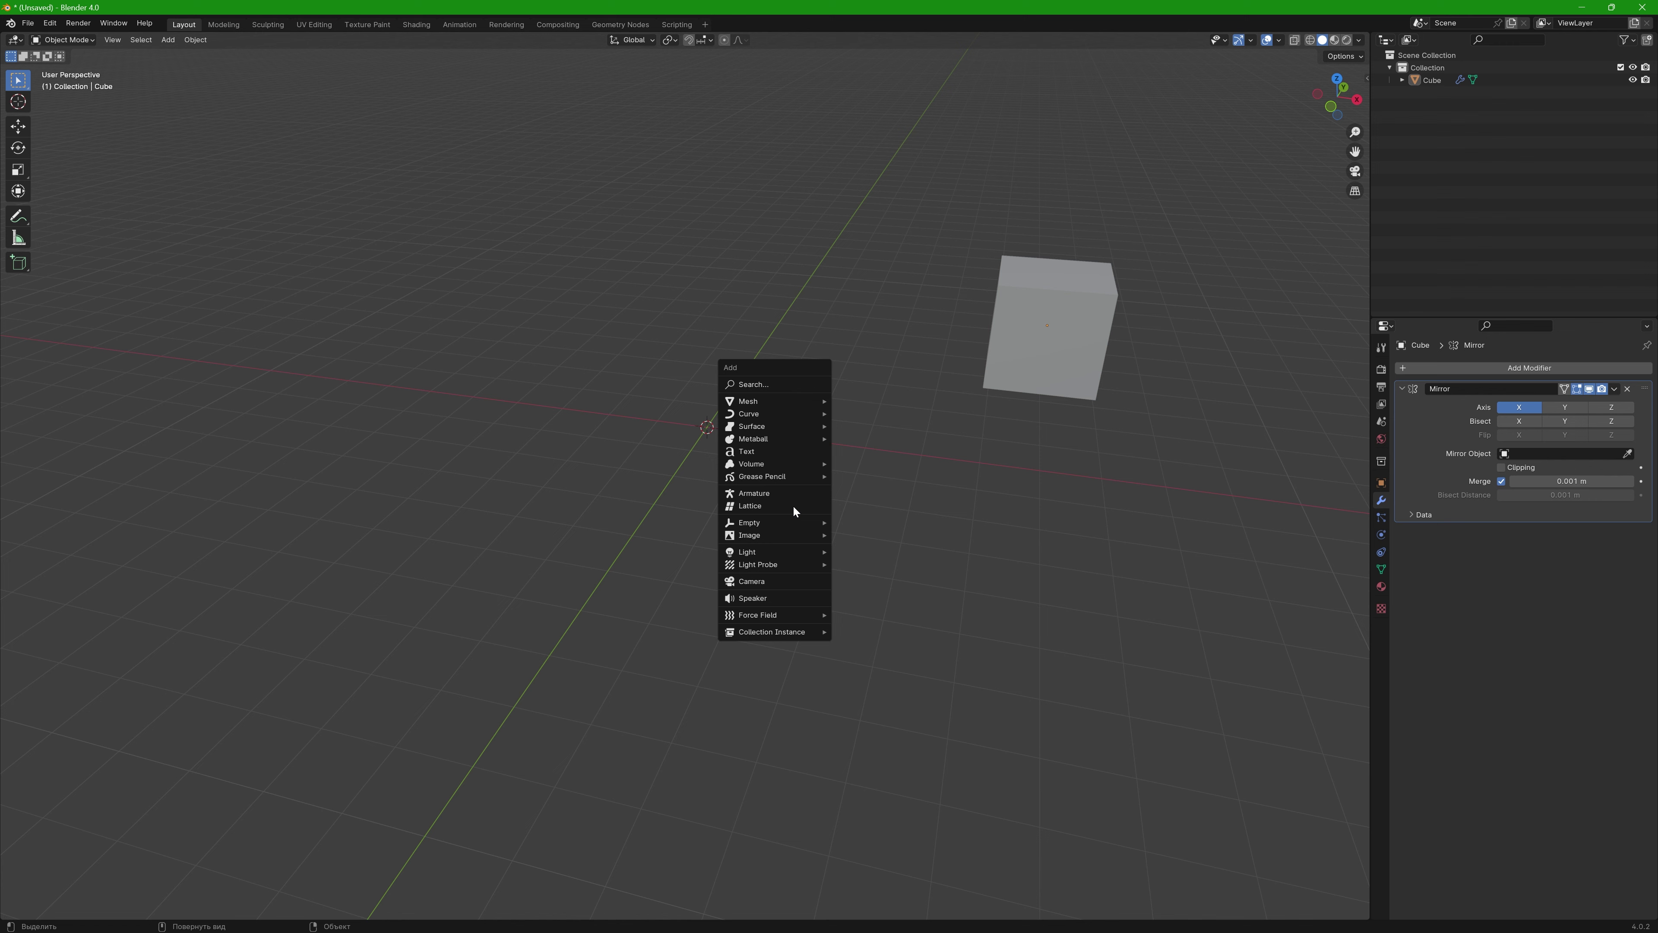
mouse_move(792, 528)
click(871, 523)
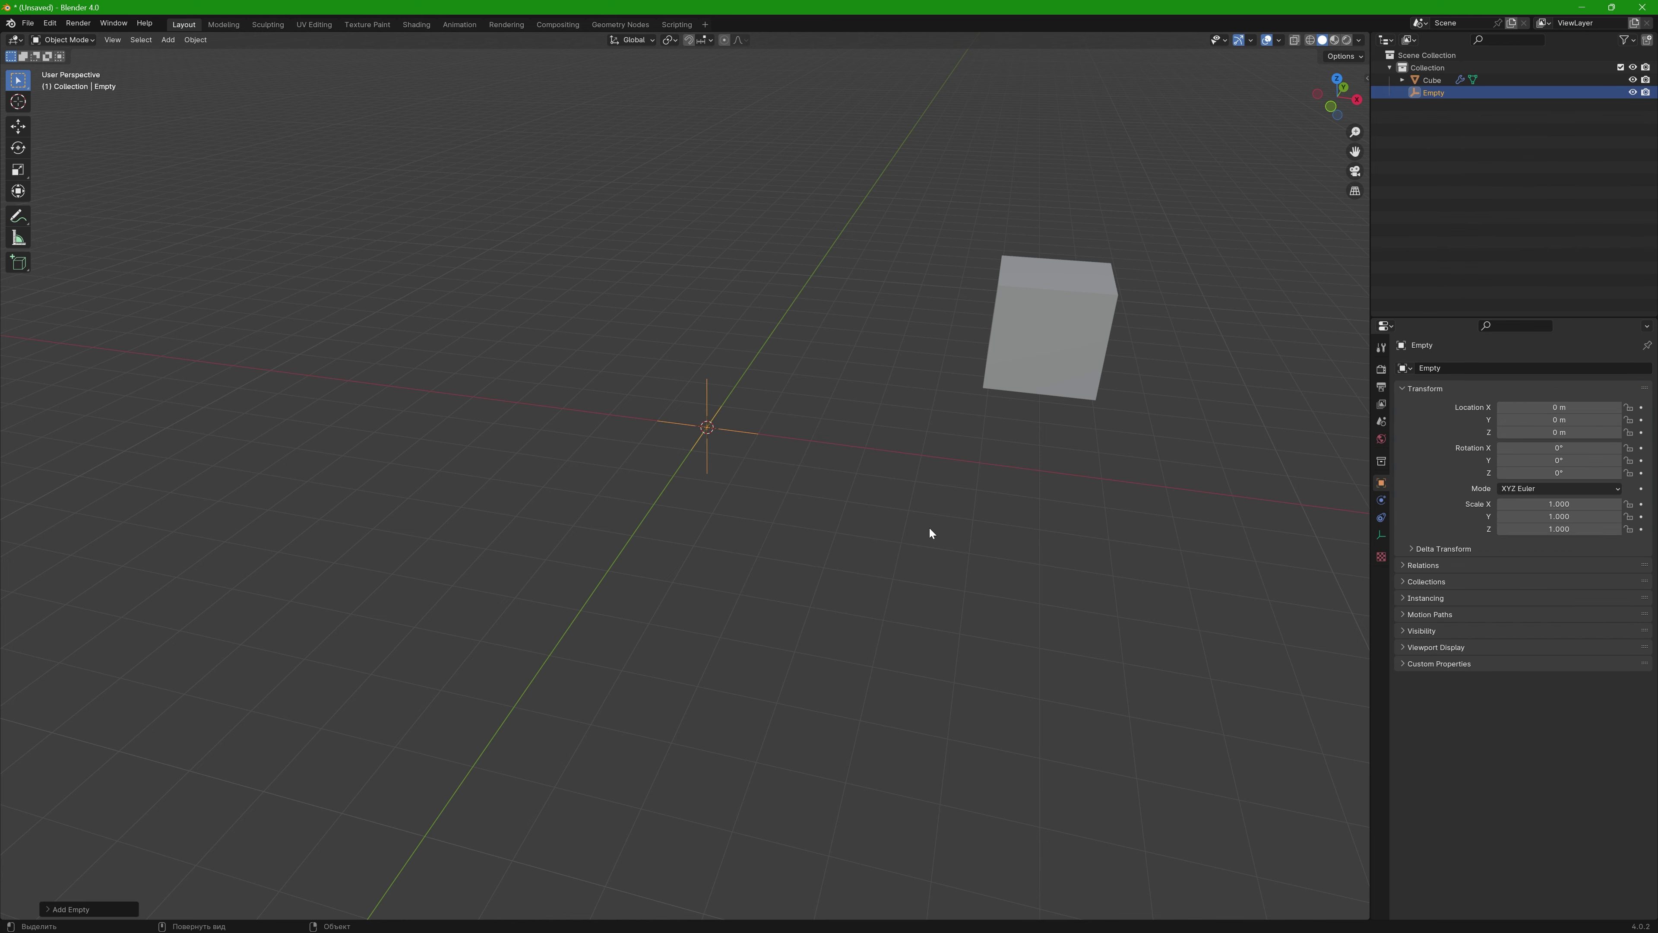
click(1027, 343)
click(1381, 499)
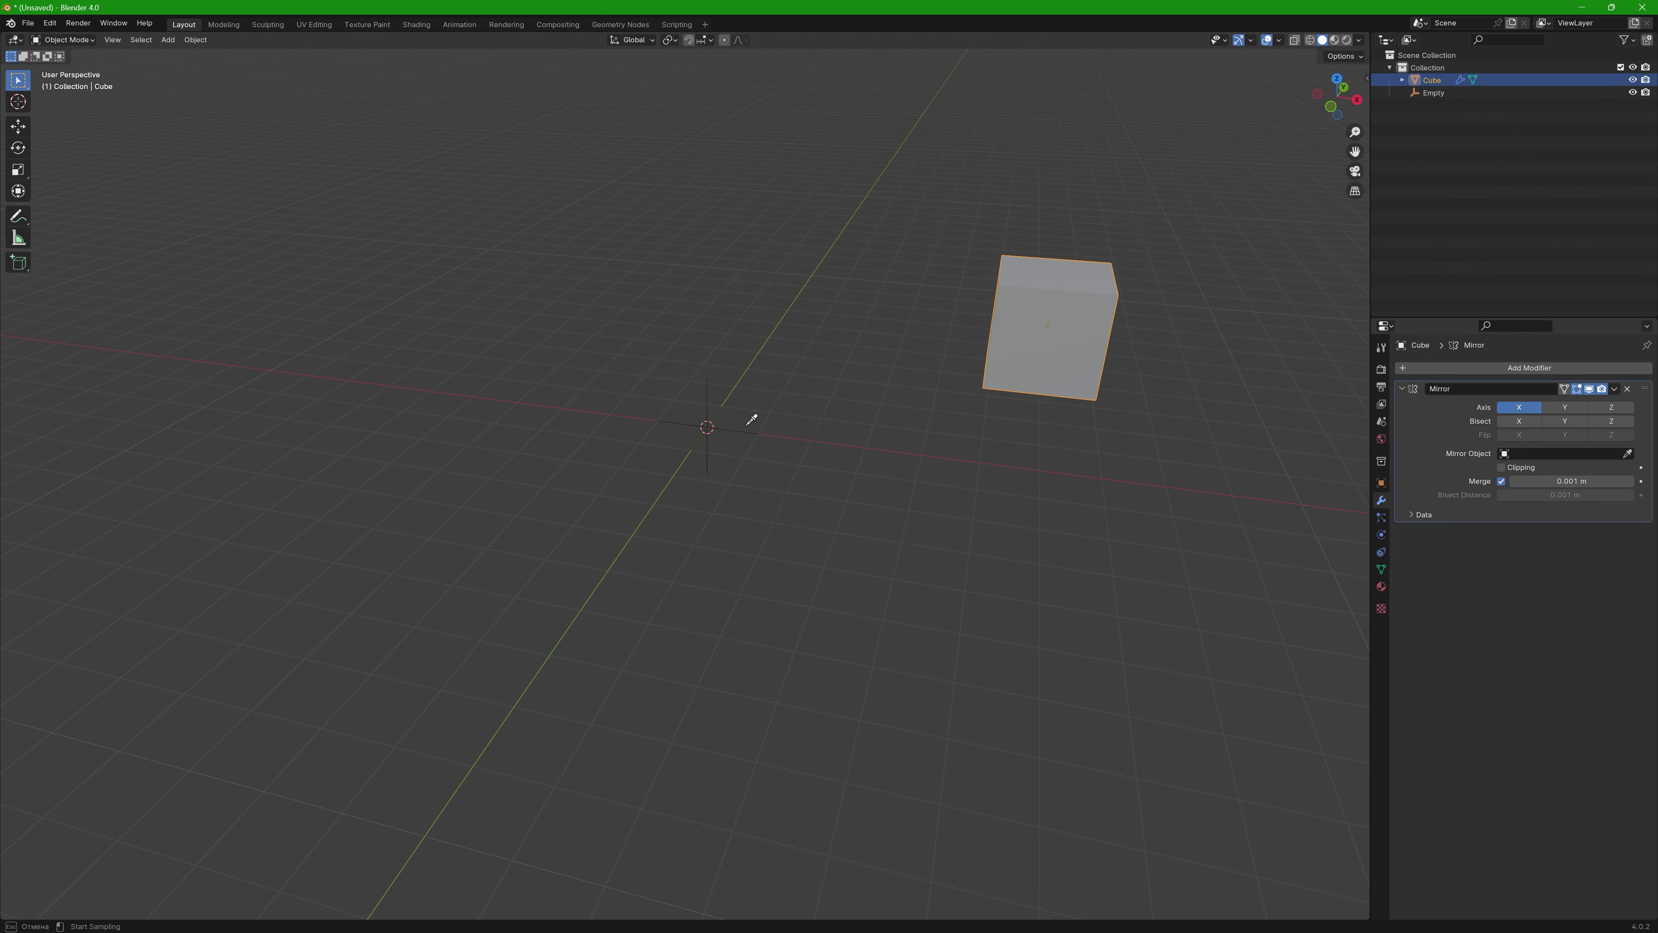
click(710, 408)
middle_drag(825, 485, 949, 383)
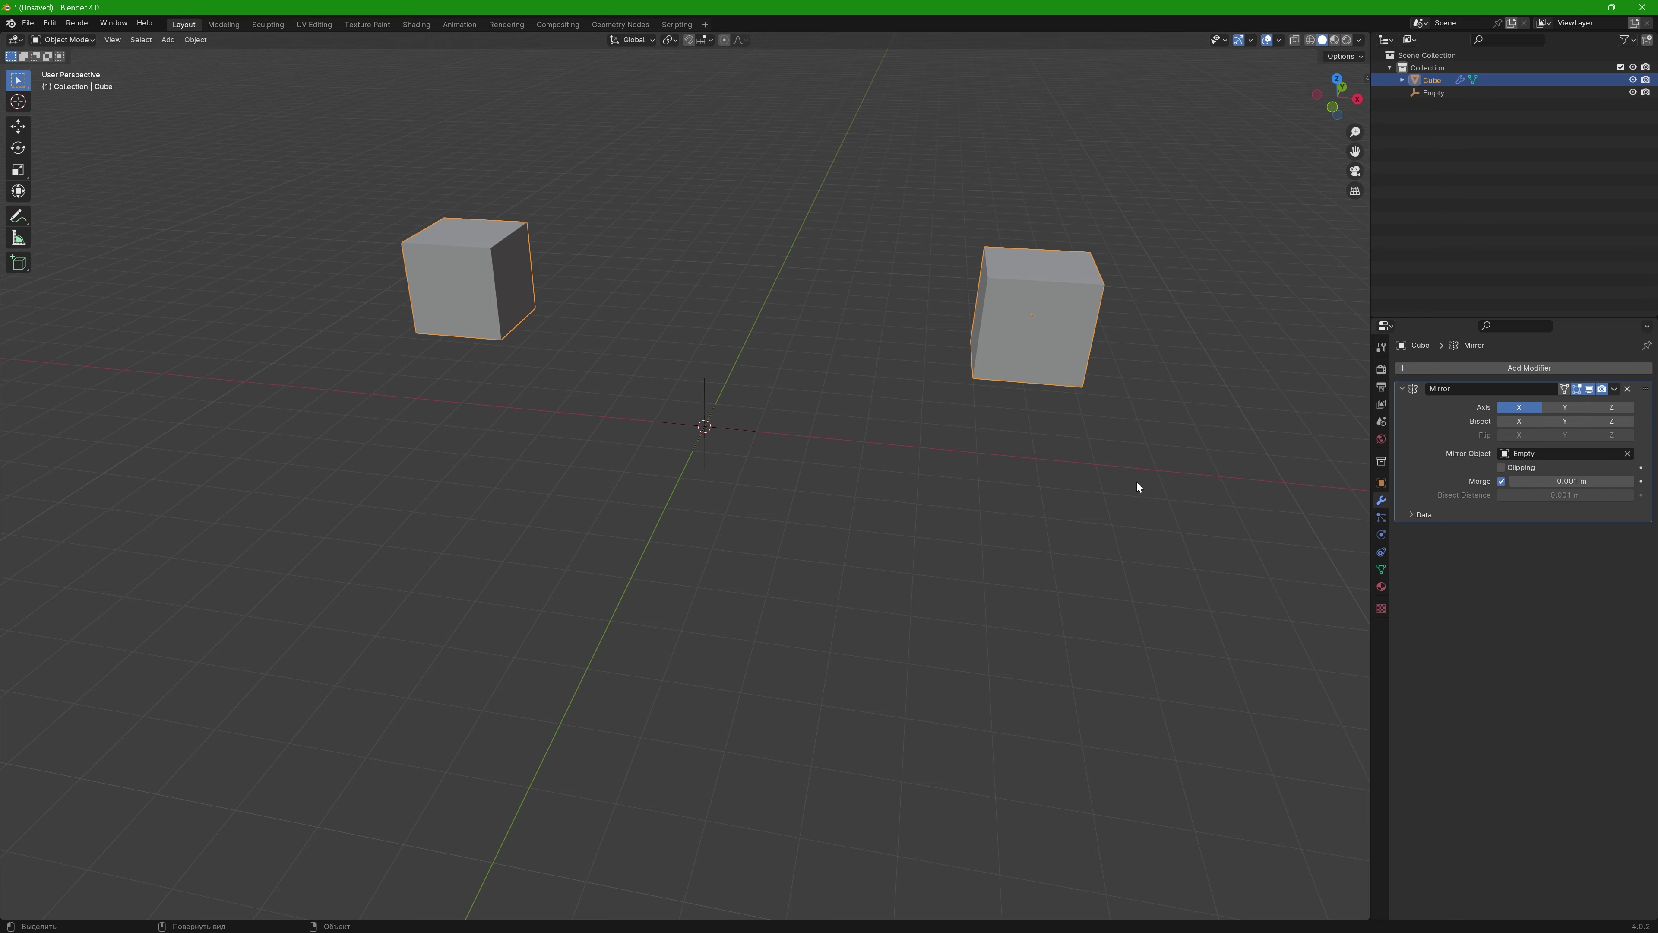
Move the cube slightly to test how its copy mirrors about the empty
key(g)
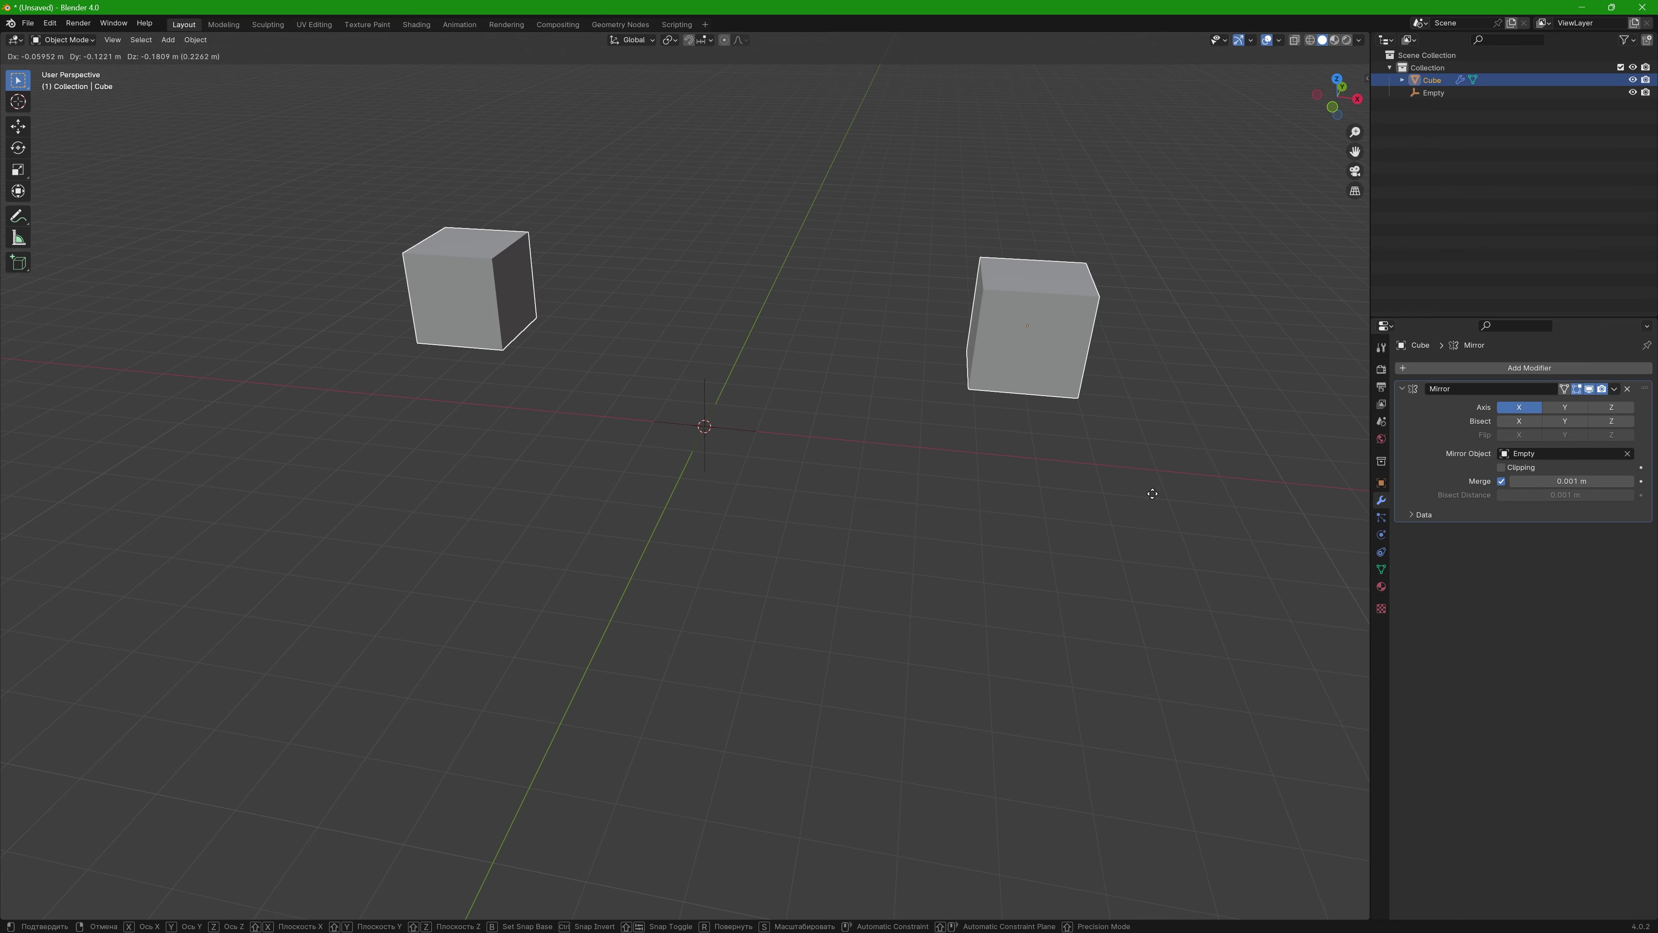
click(1180, 497)
scroll(790, 456, down, 2)
middle_drag(787, 454, 768, 445)
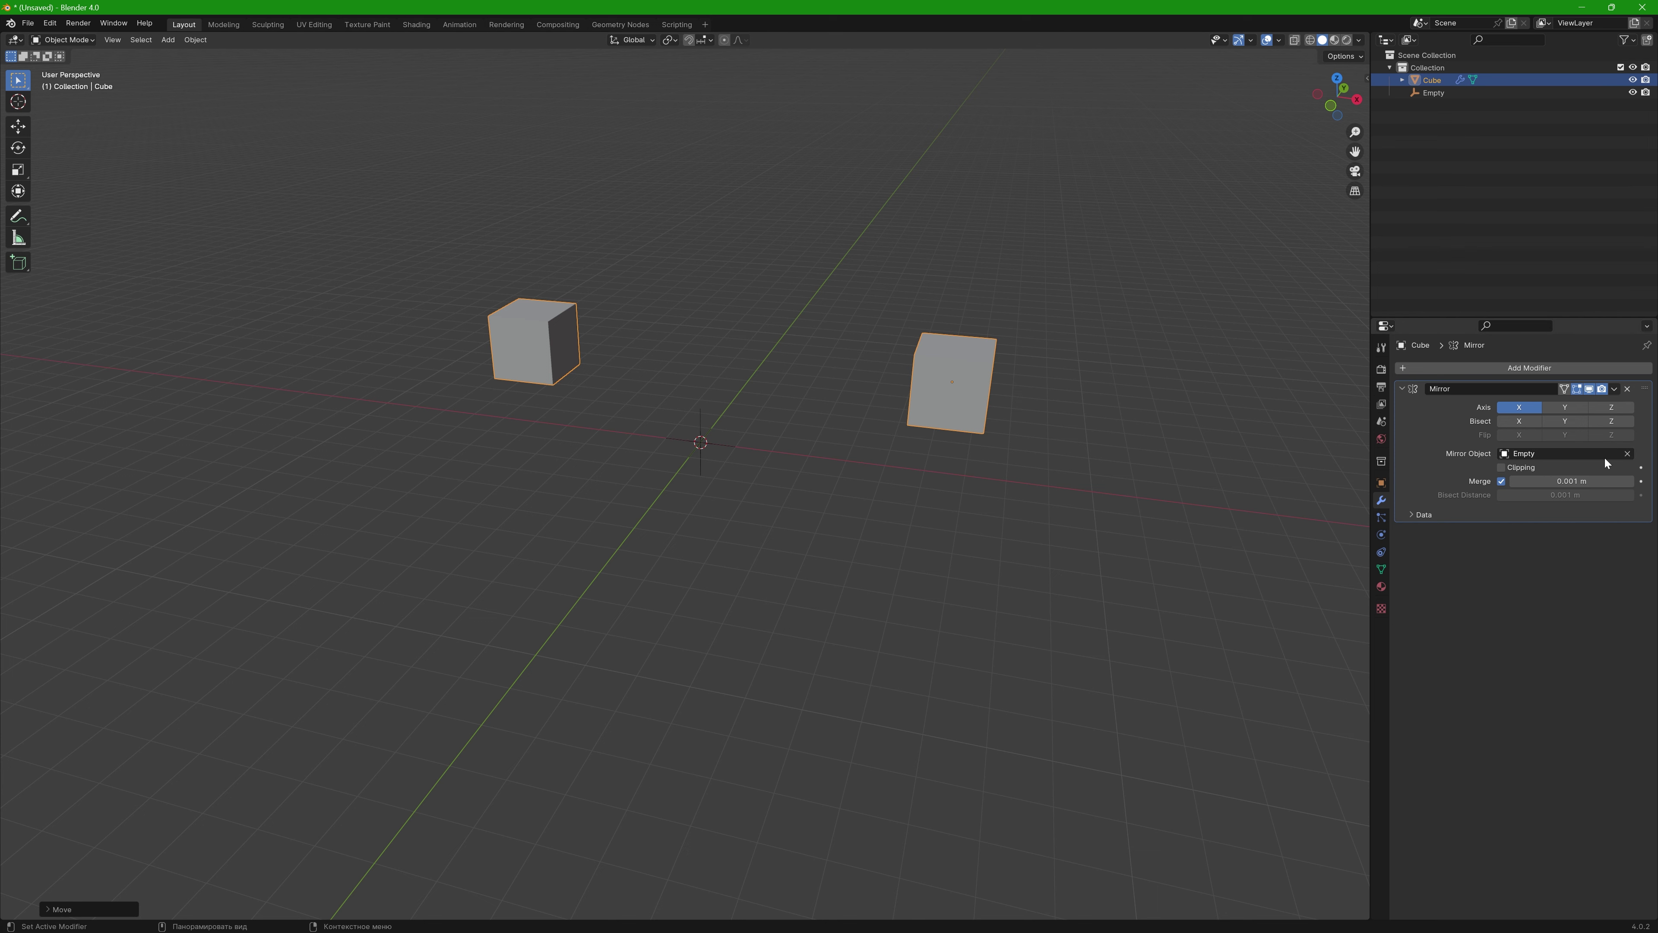
Clear the Mirror modifier's Mirror Object and apply the cube's object transform
click(1628, 455)
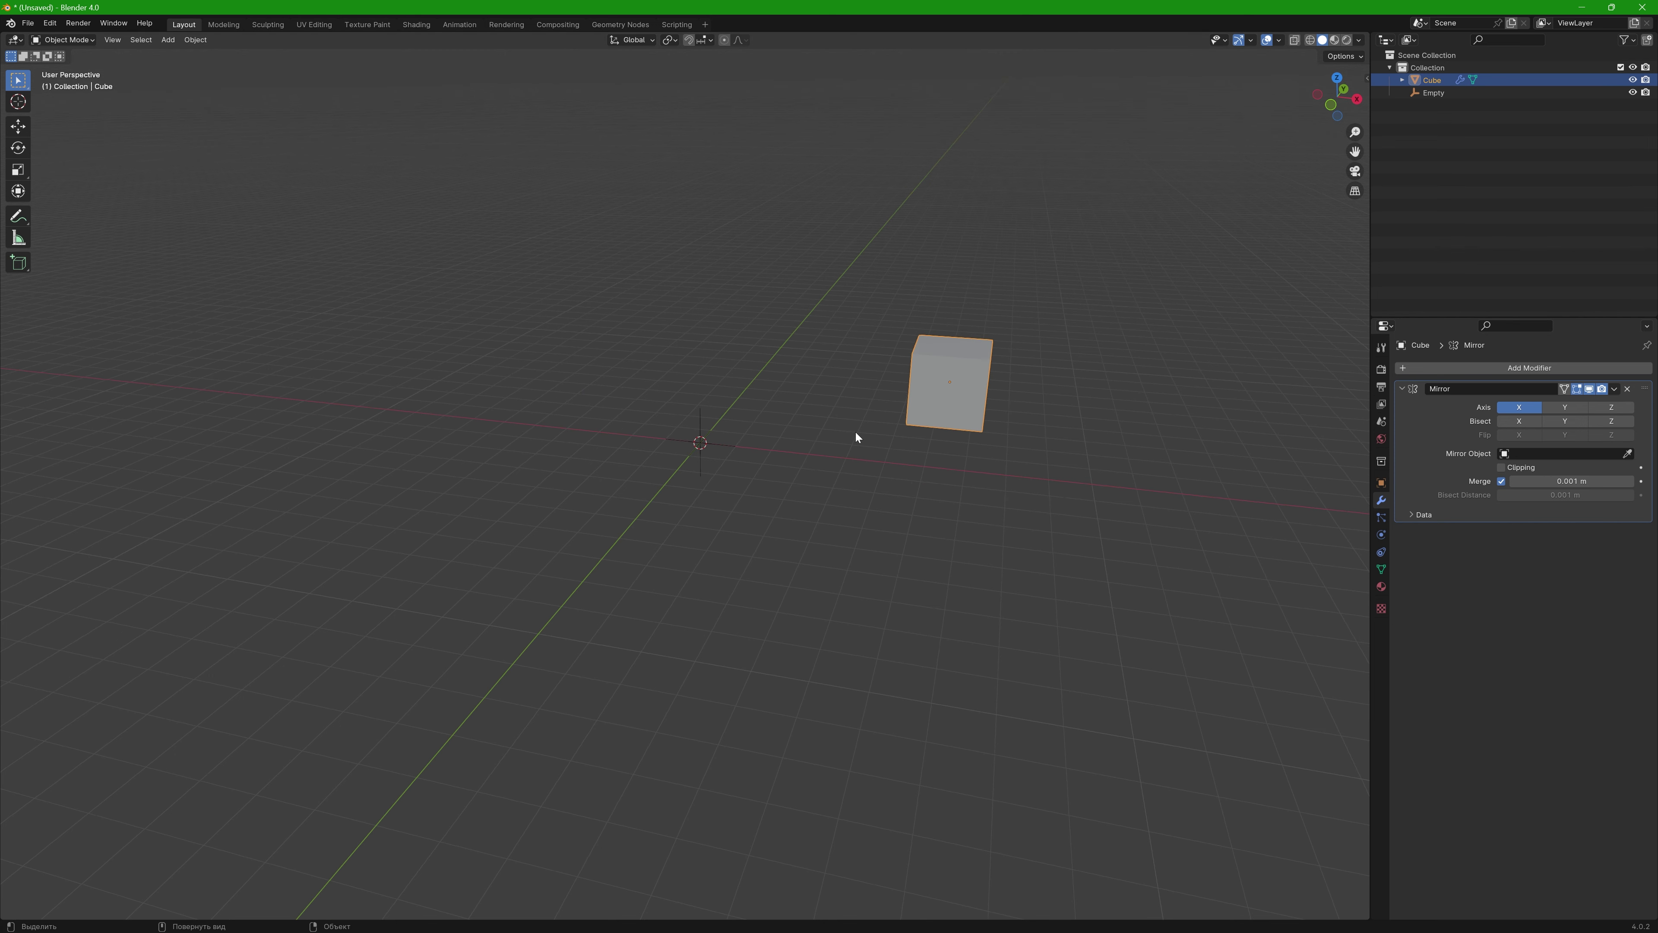
key(ctrl+a)
click(816, 432)
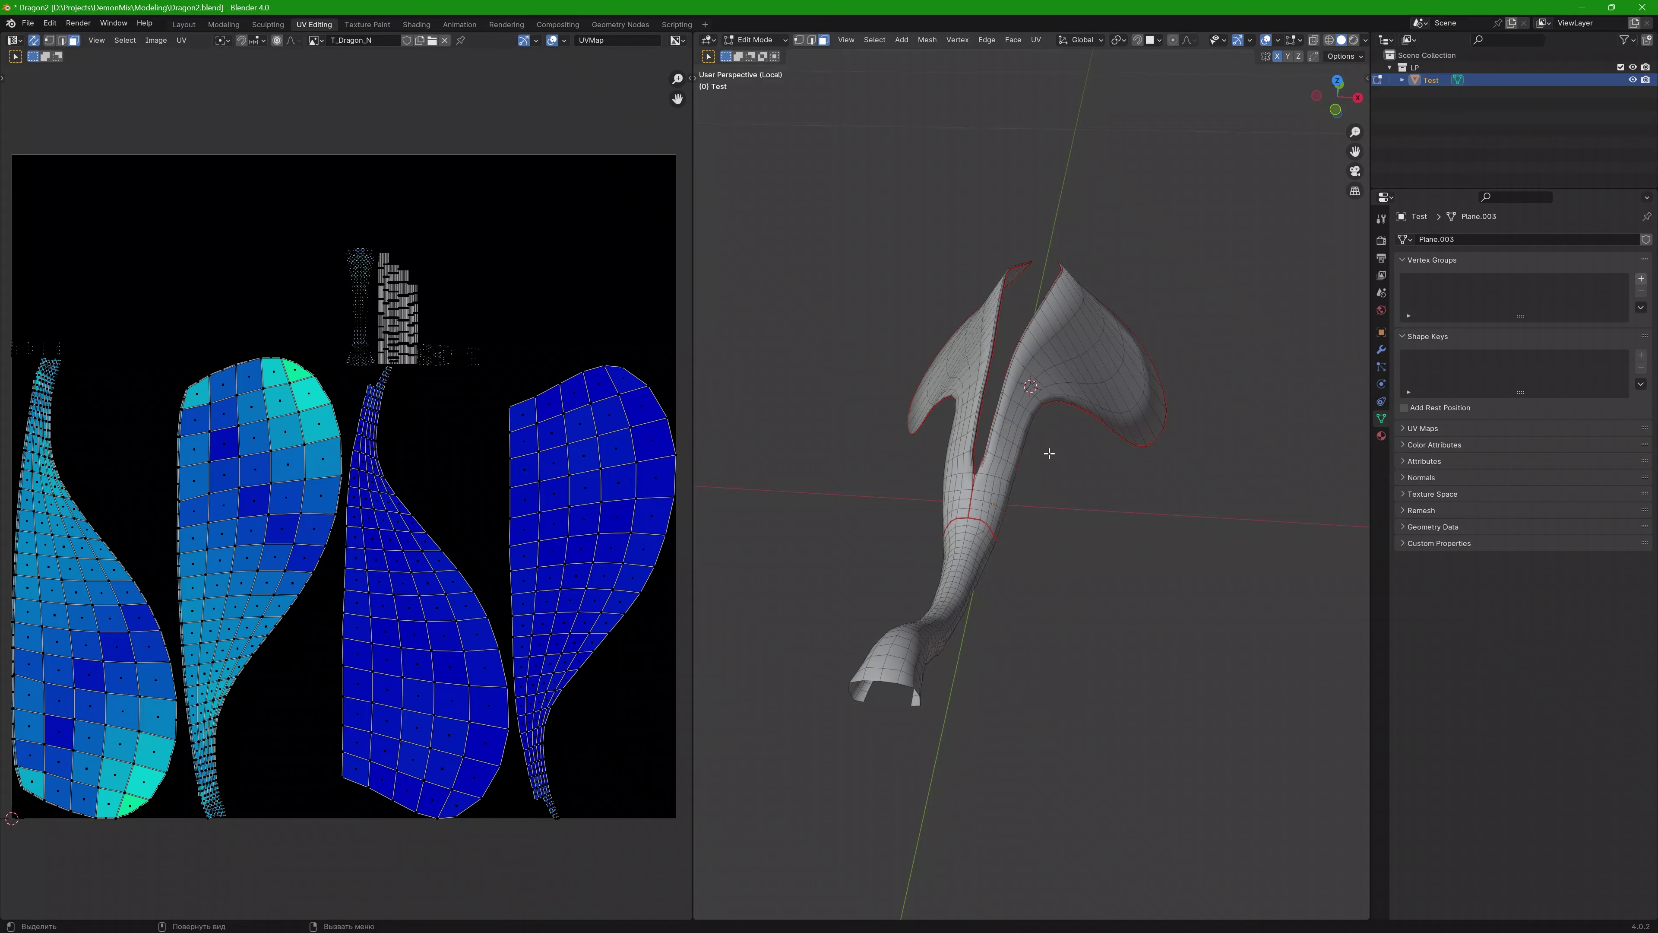
Select both halves of the tail fin bounded by seams and examine their UV islands, clearing the selection at the end
key(l)
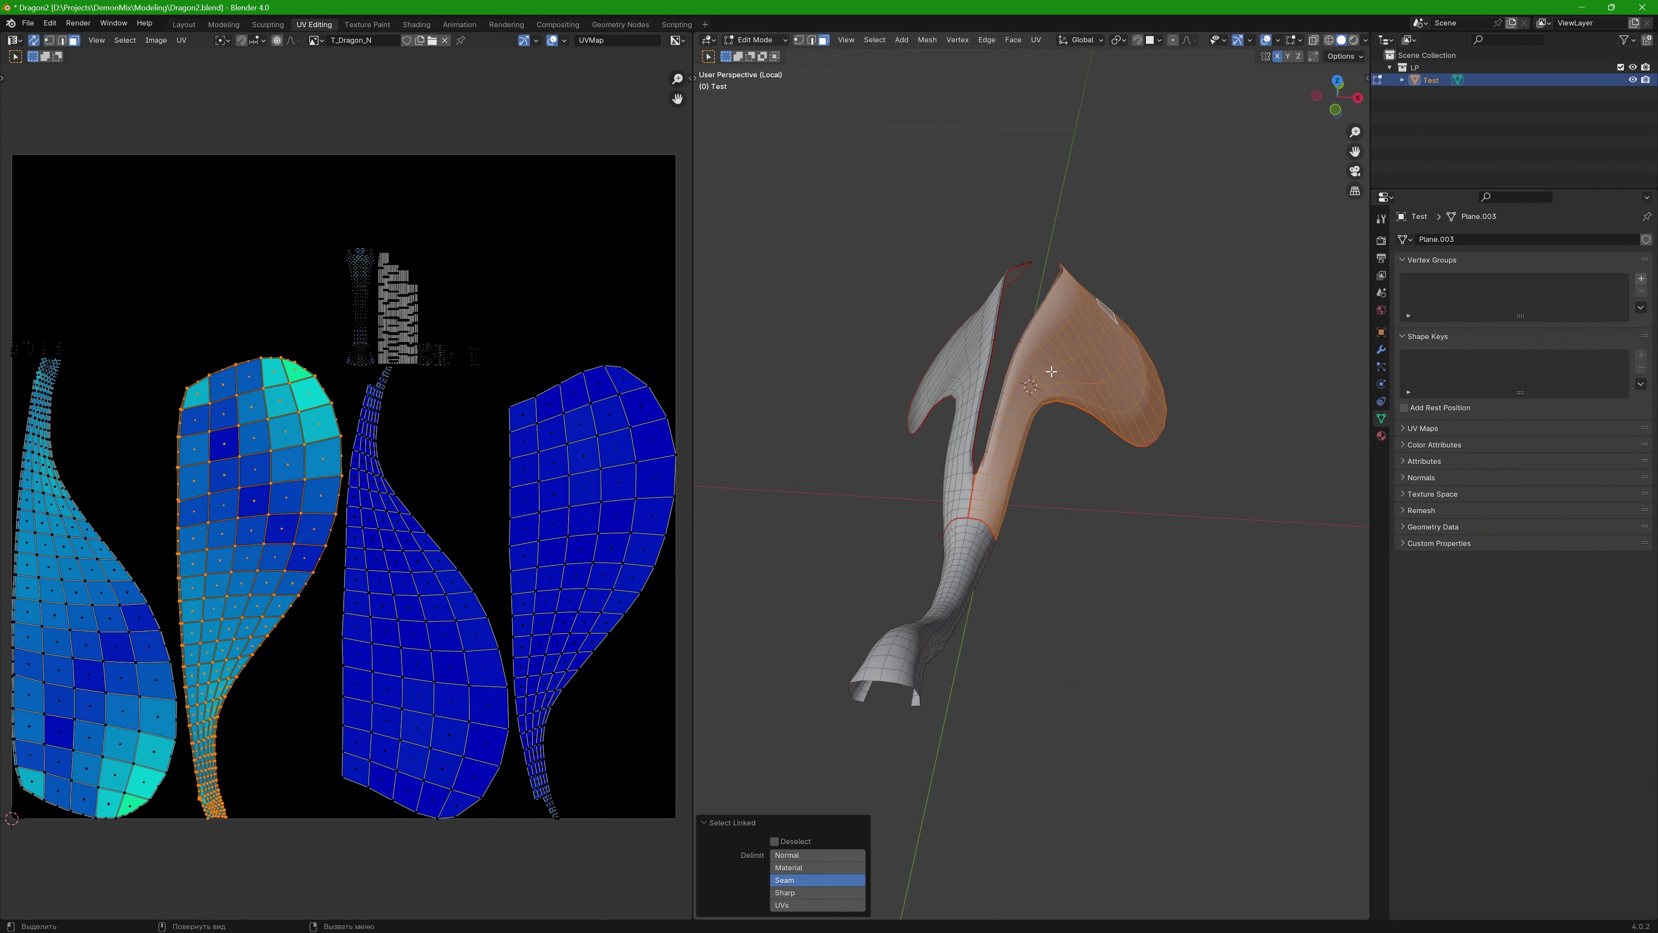
key(l)
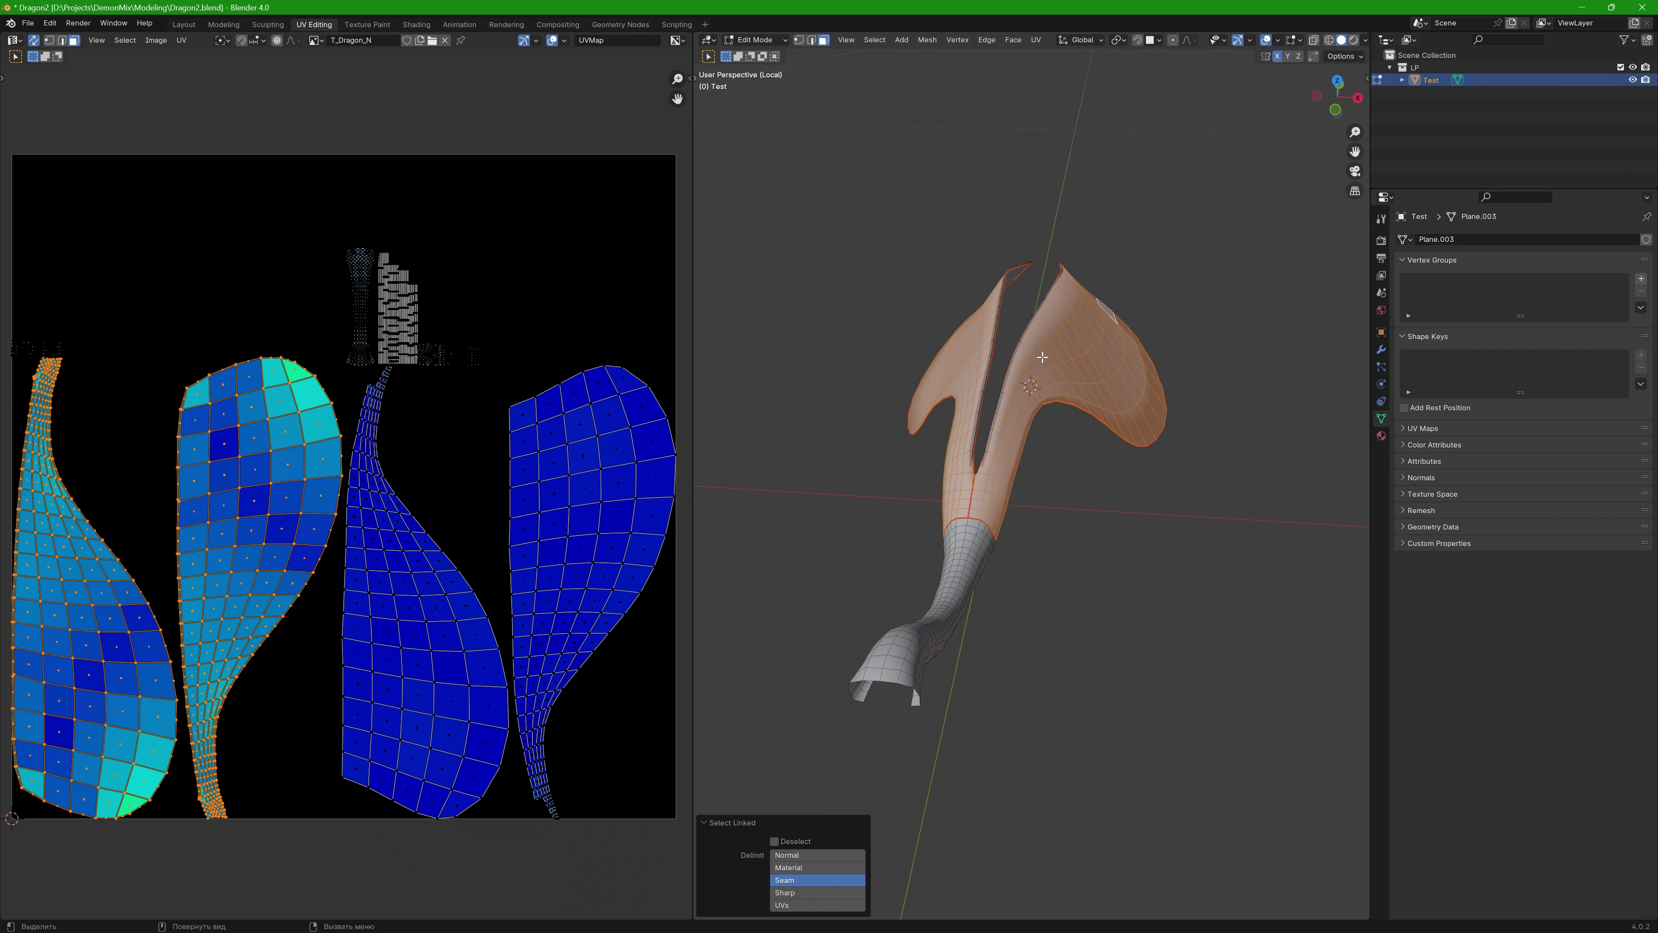
drag(326, 296, 1, 824)
click(1208, 528)
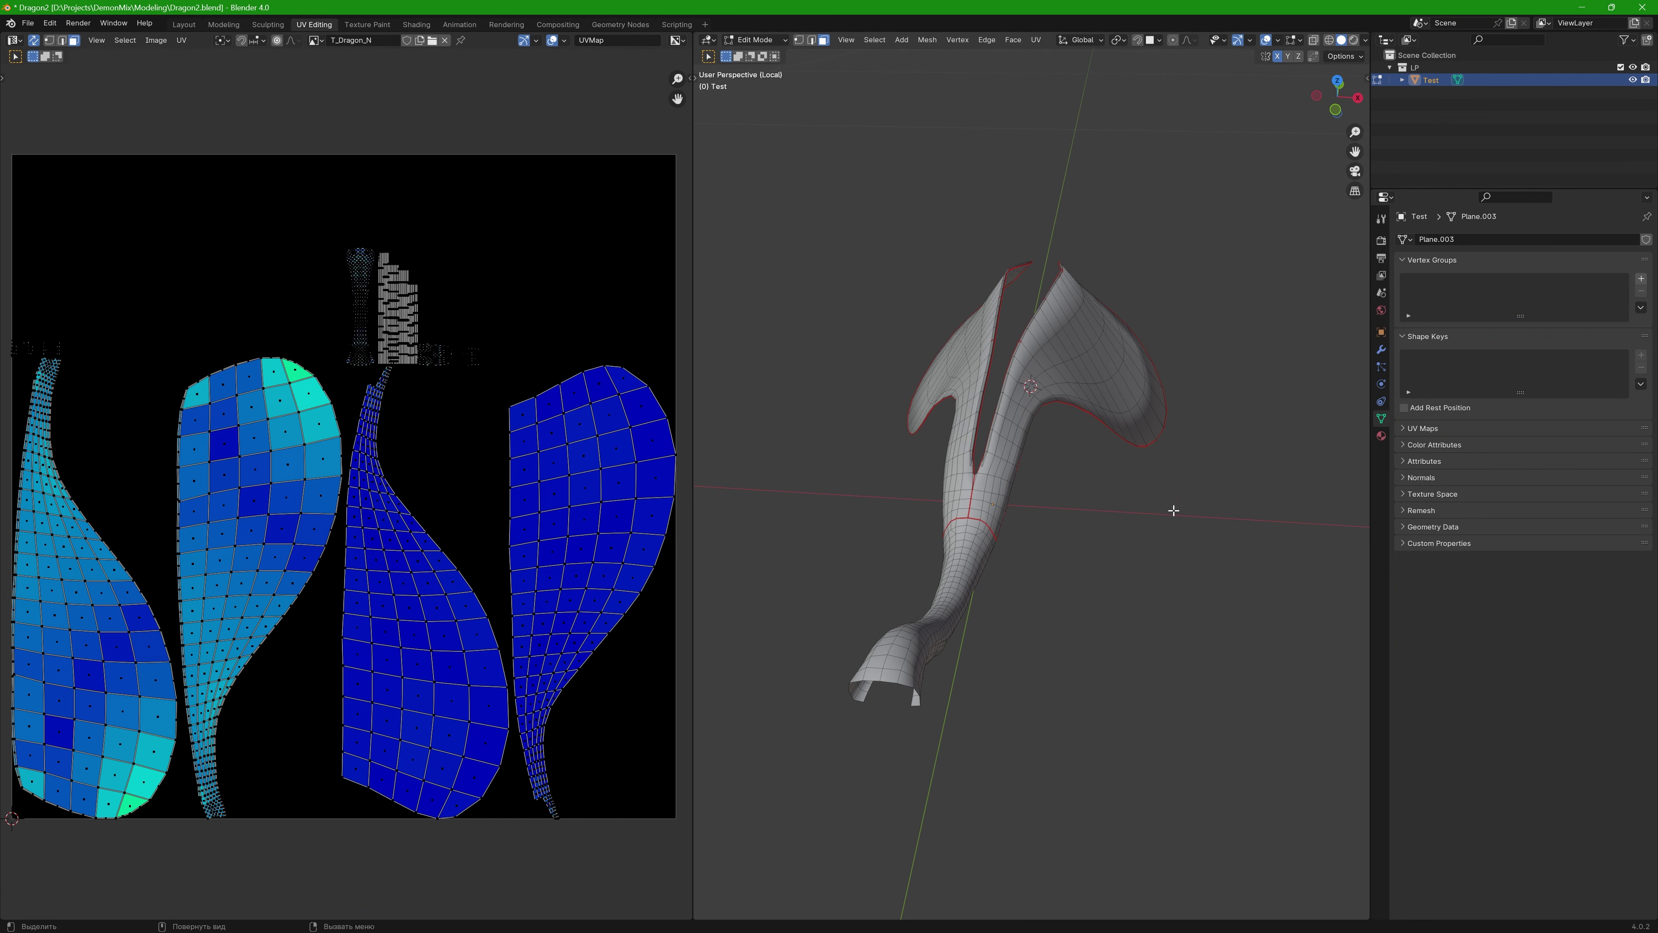
Select the seam-bounded faces of the tail fin's +X half and delete those faces
key(l)
middle_drag(1122, 372, 1112, 379)
key(x)
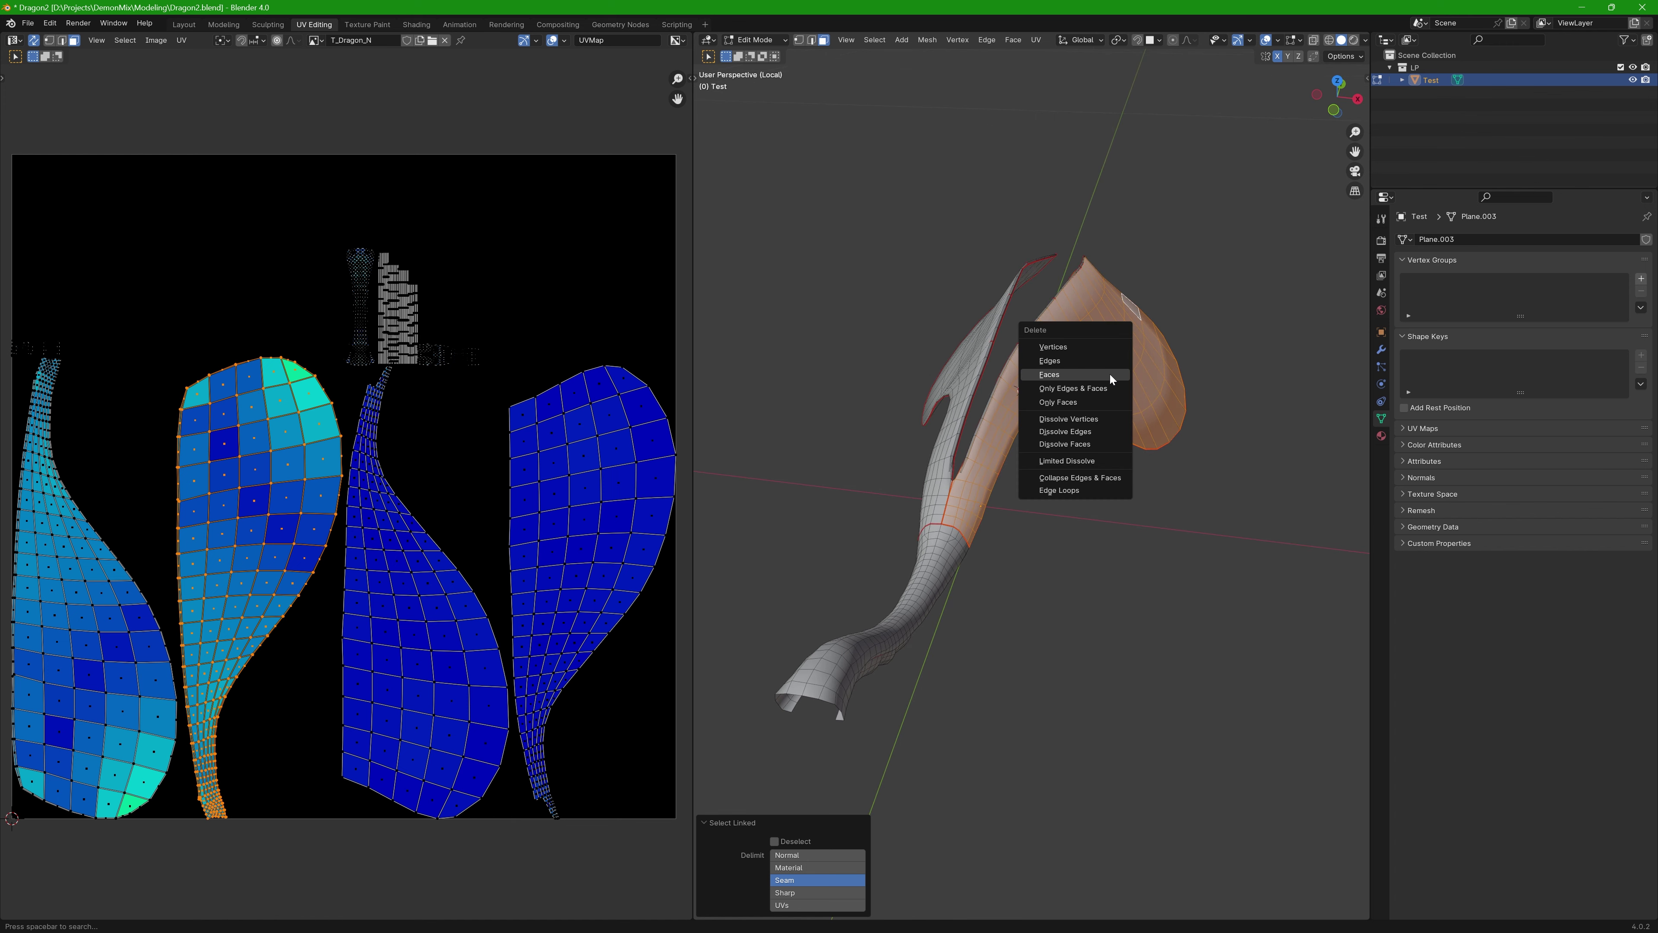
click(1101, 376)
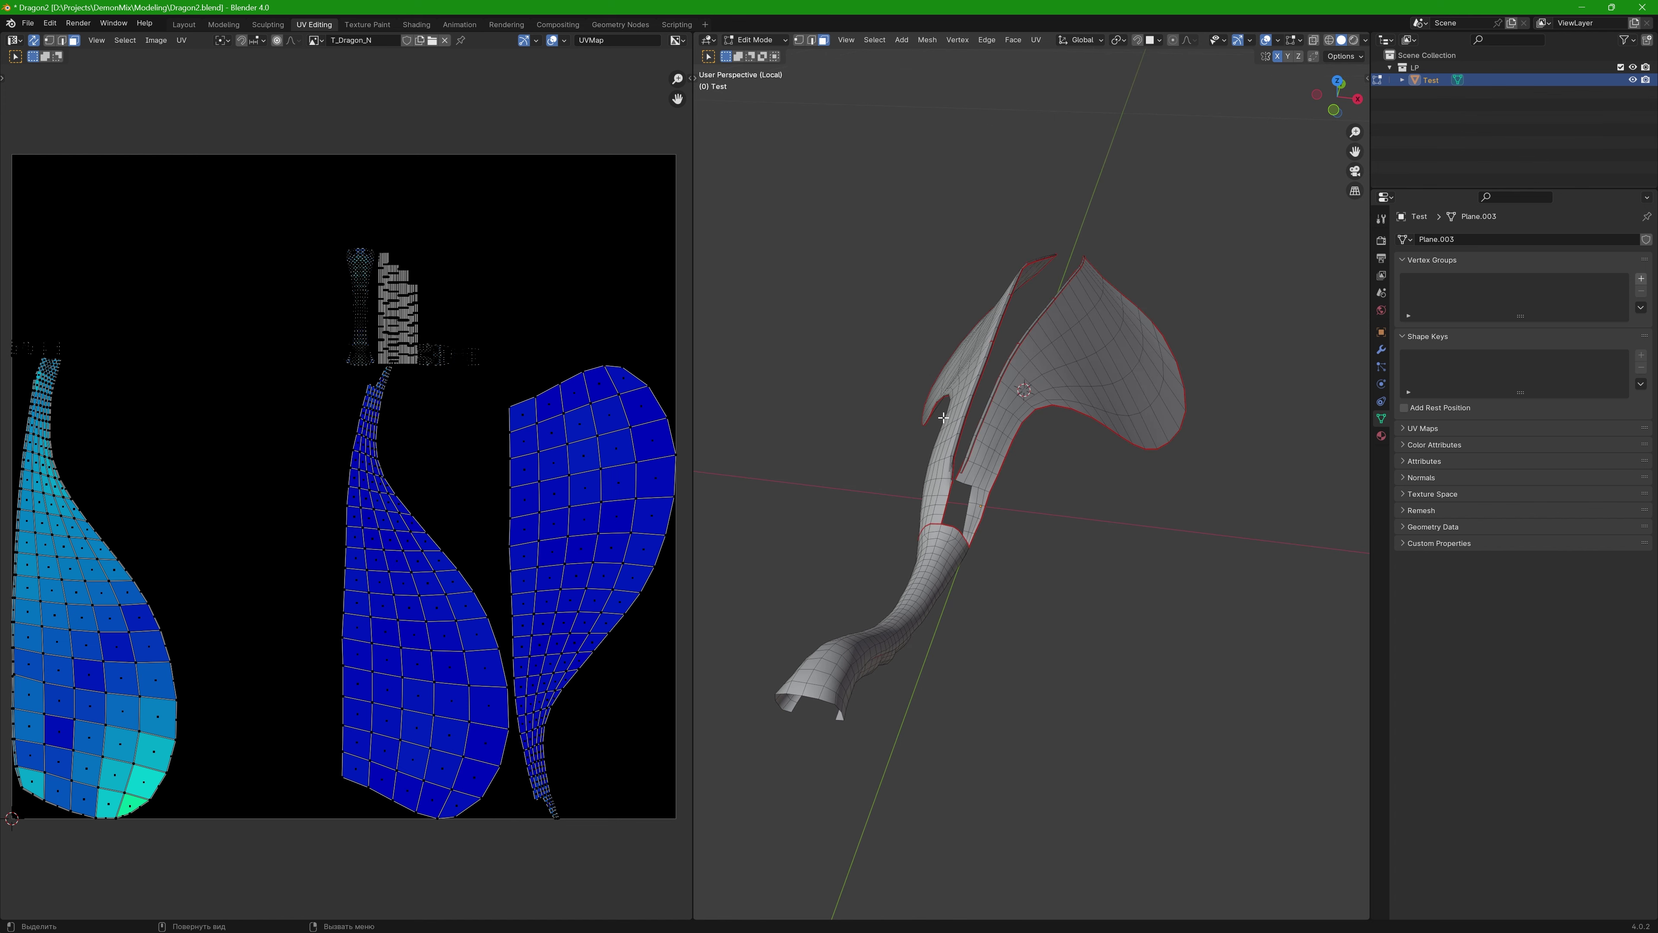
Symmetrize the remaining half of the tail fin from -X to +X and clear the selection
key(l)
key(q)
click(973, 348)
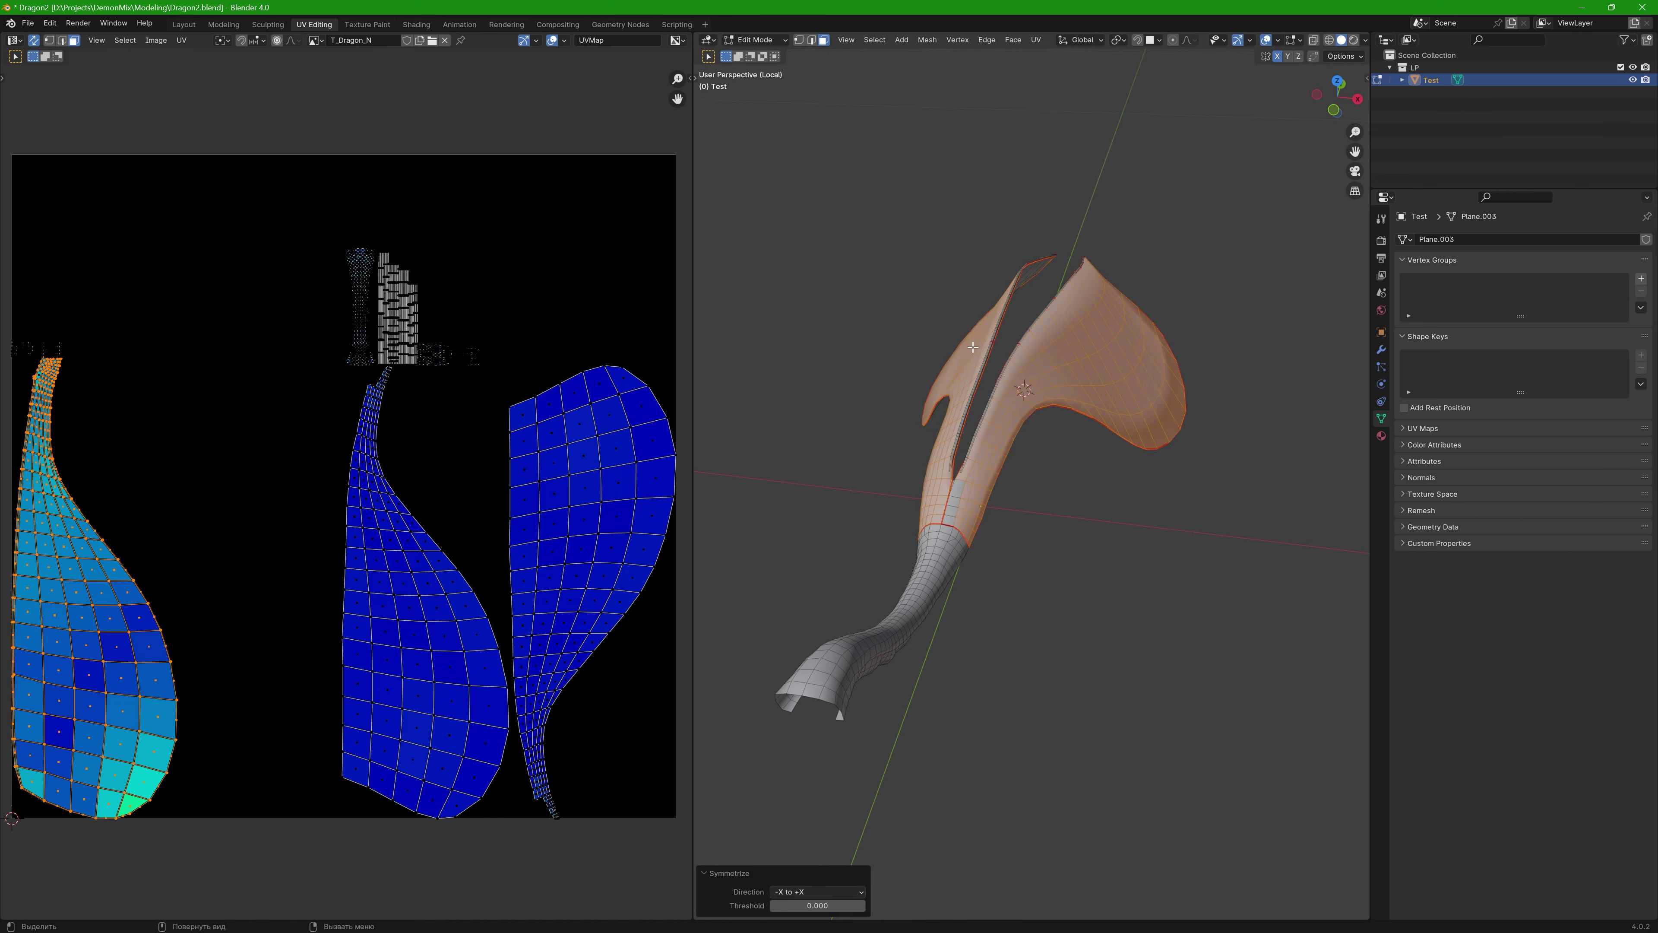
key(alt+a)
key(l)
key(alt+a)
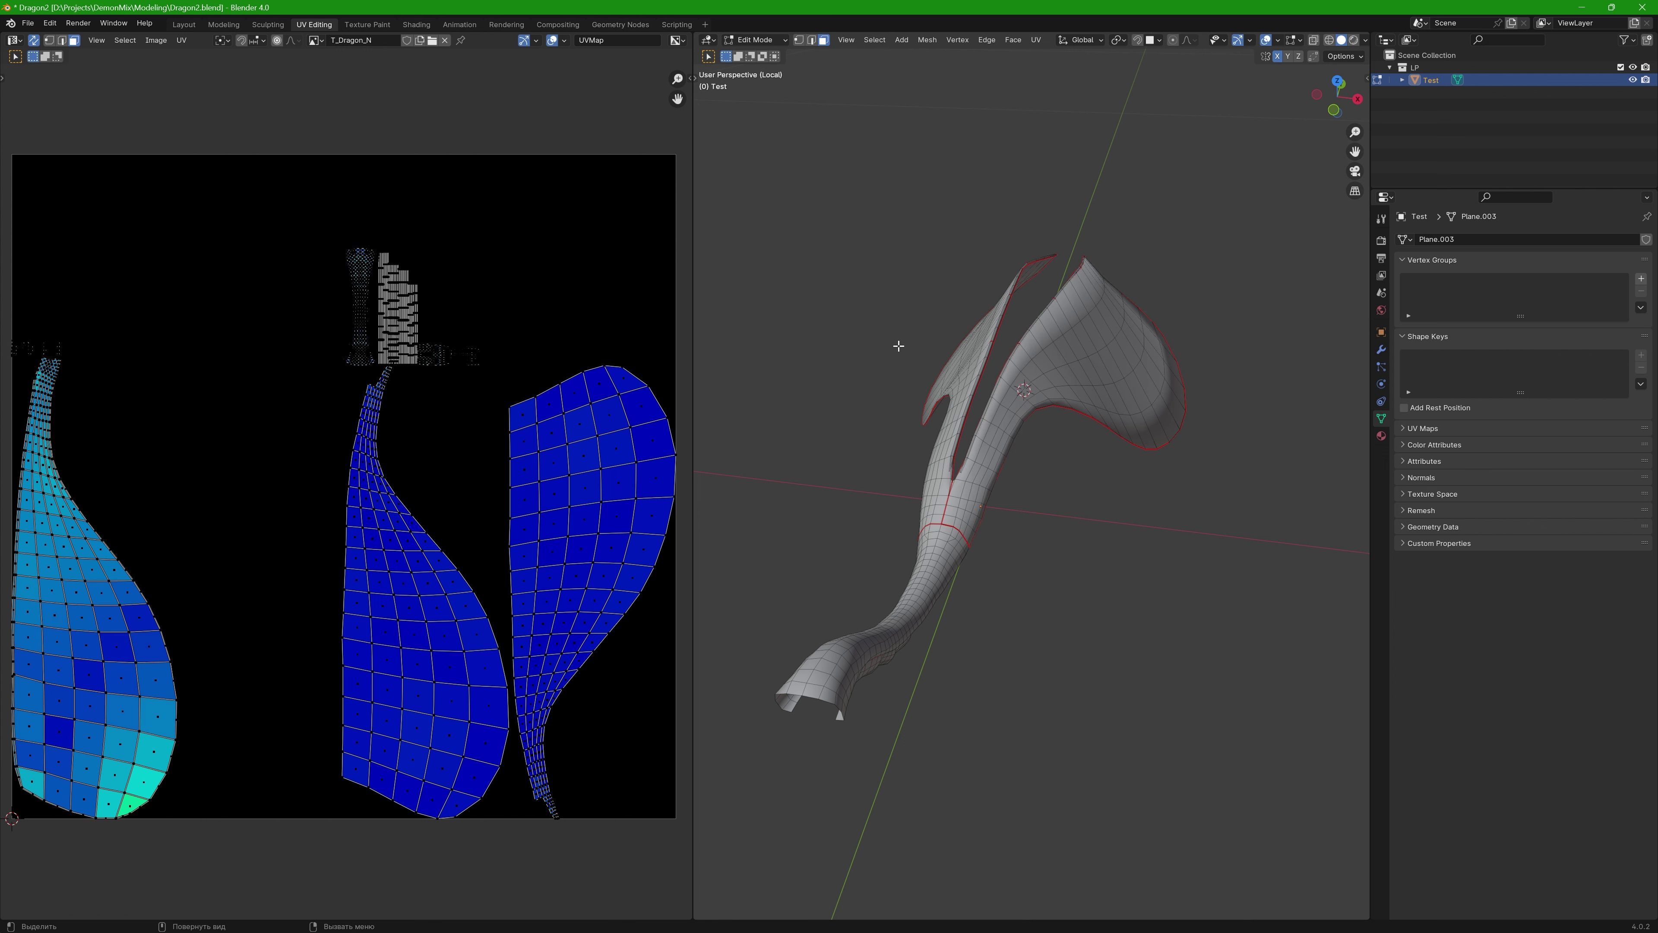
Select the linked fin faces and part of their UV island to examine how both halves share the UV space
key(l)
click(869, 260)
key(l)
click(1085, 450)
key(l)
click(775, 293)
drag(223, 483, 2, 814)
drag(276, 548, 2, 824)
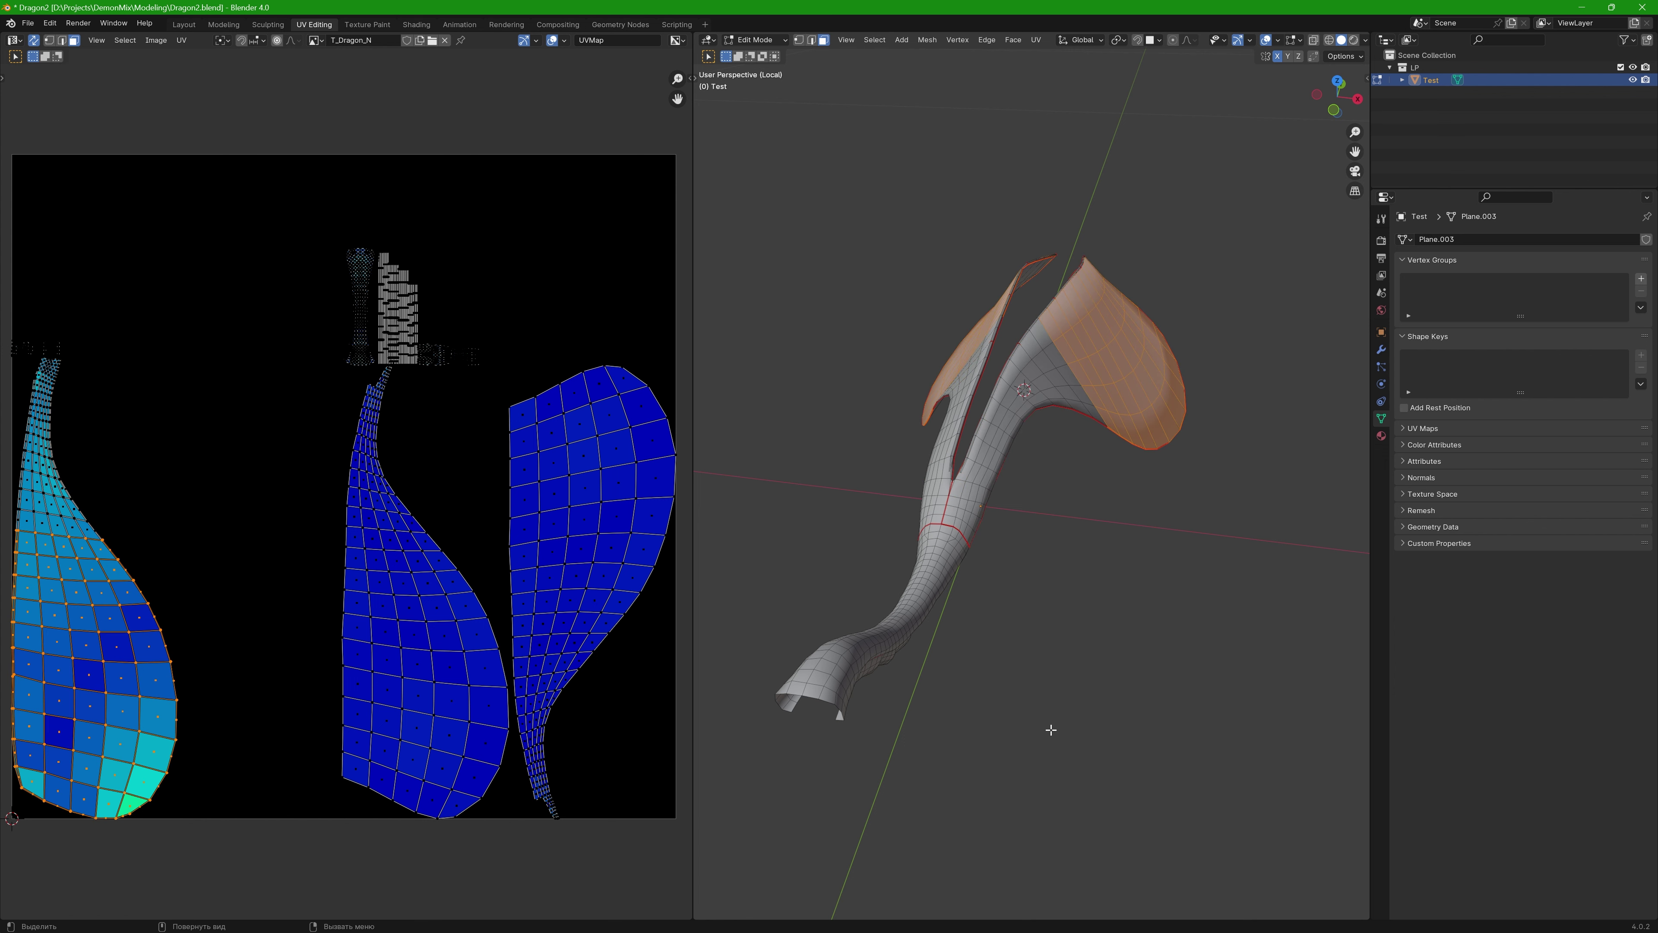
key(alt+a)
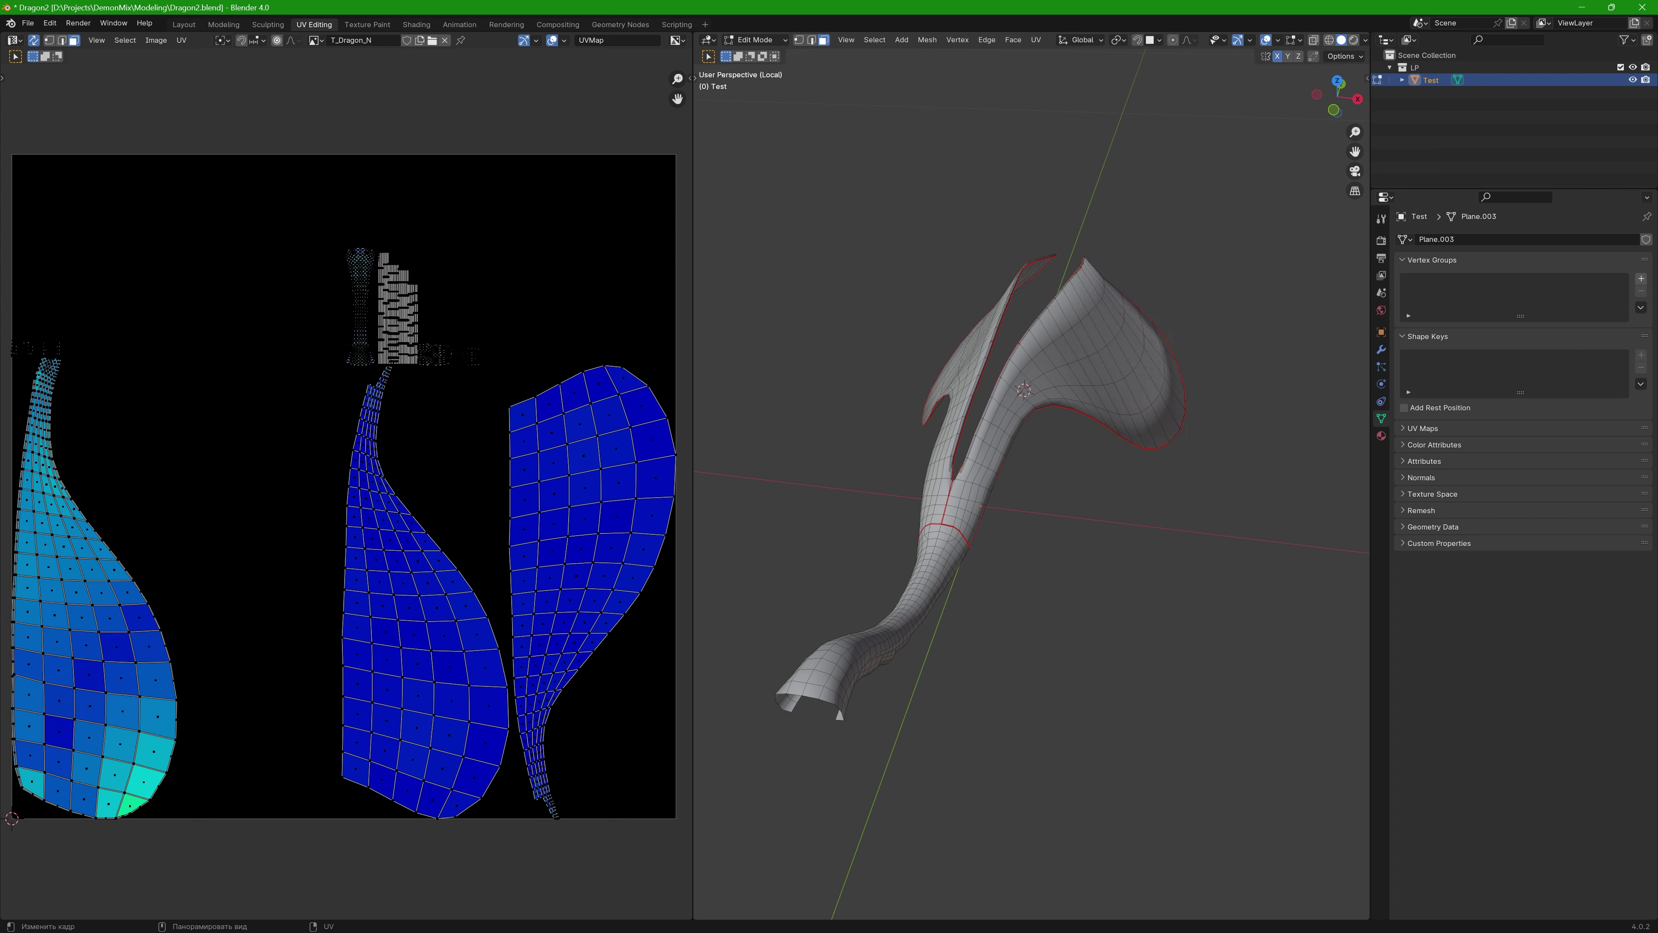
Select all UVs and pack the islands with Merge Overlapping enabled
key(a)
key(q)
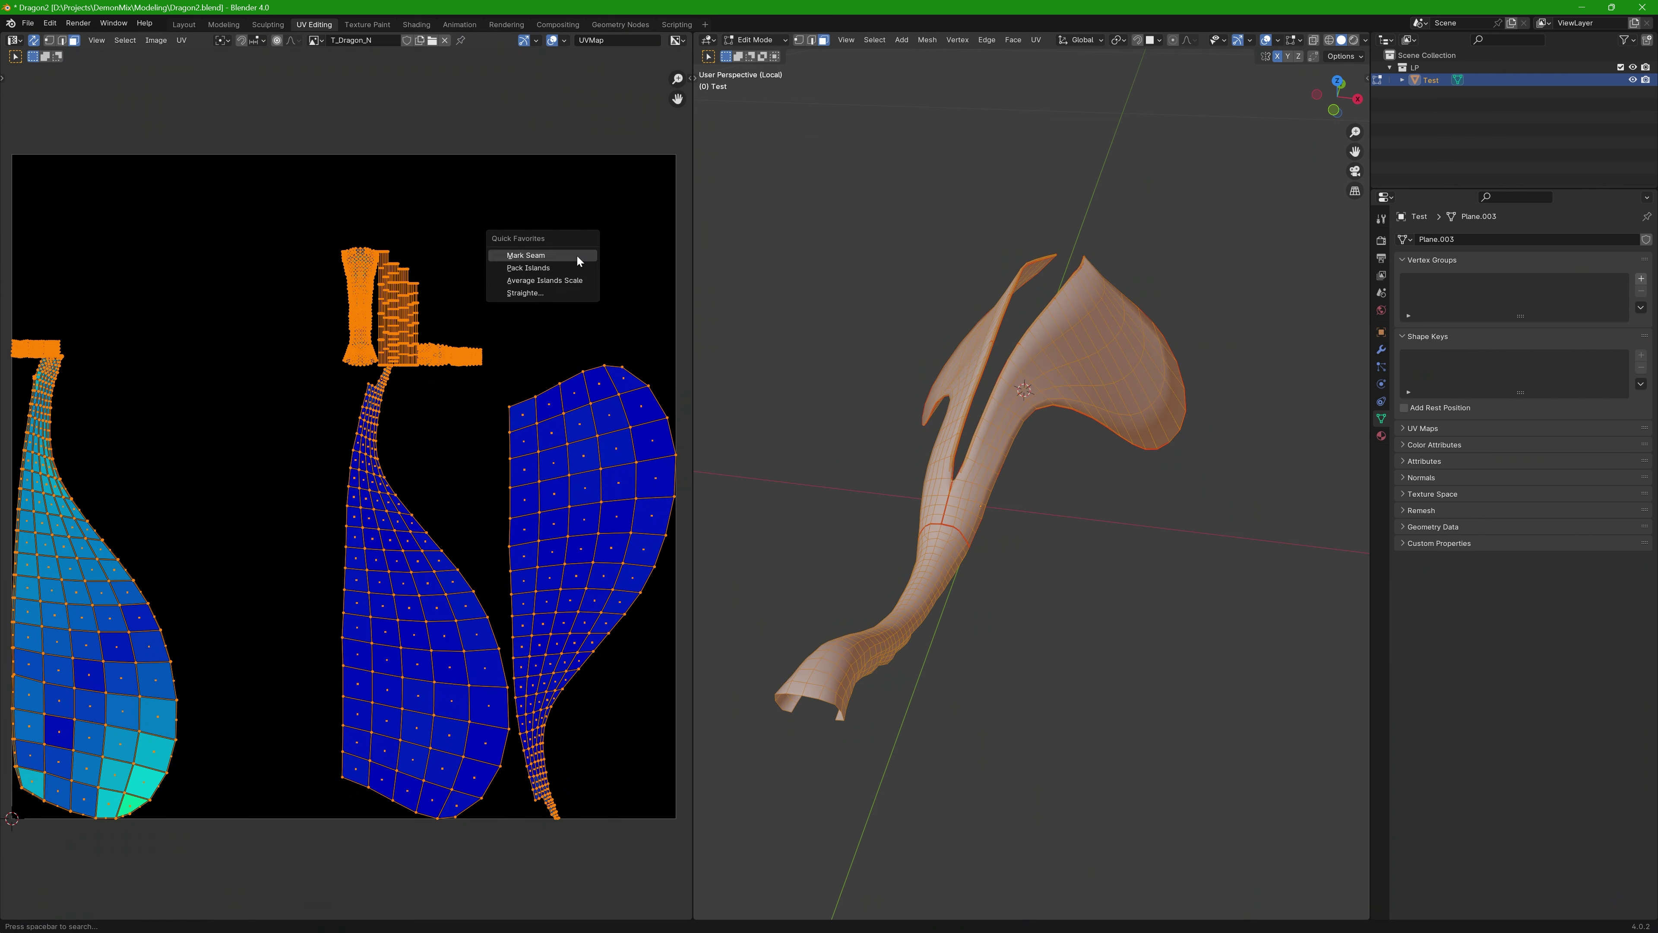
click(567, 267)
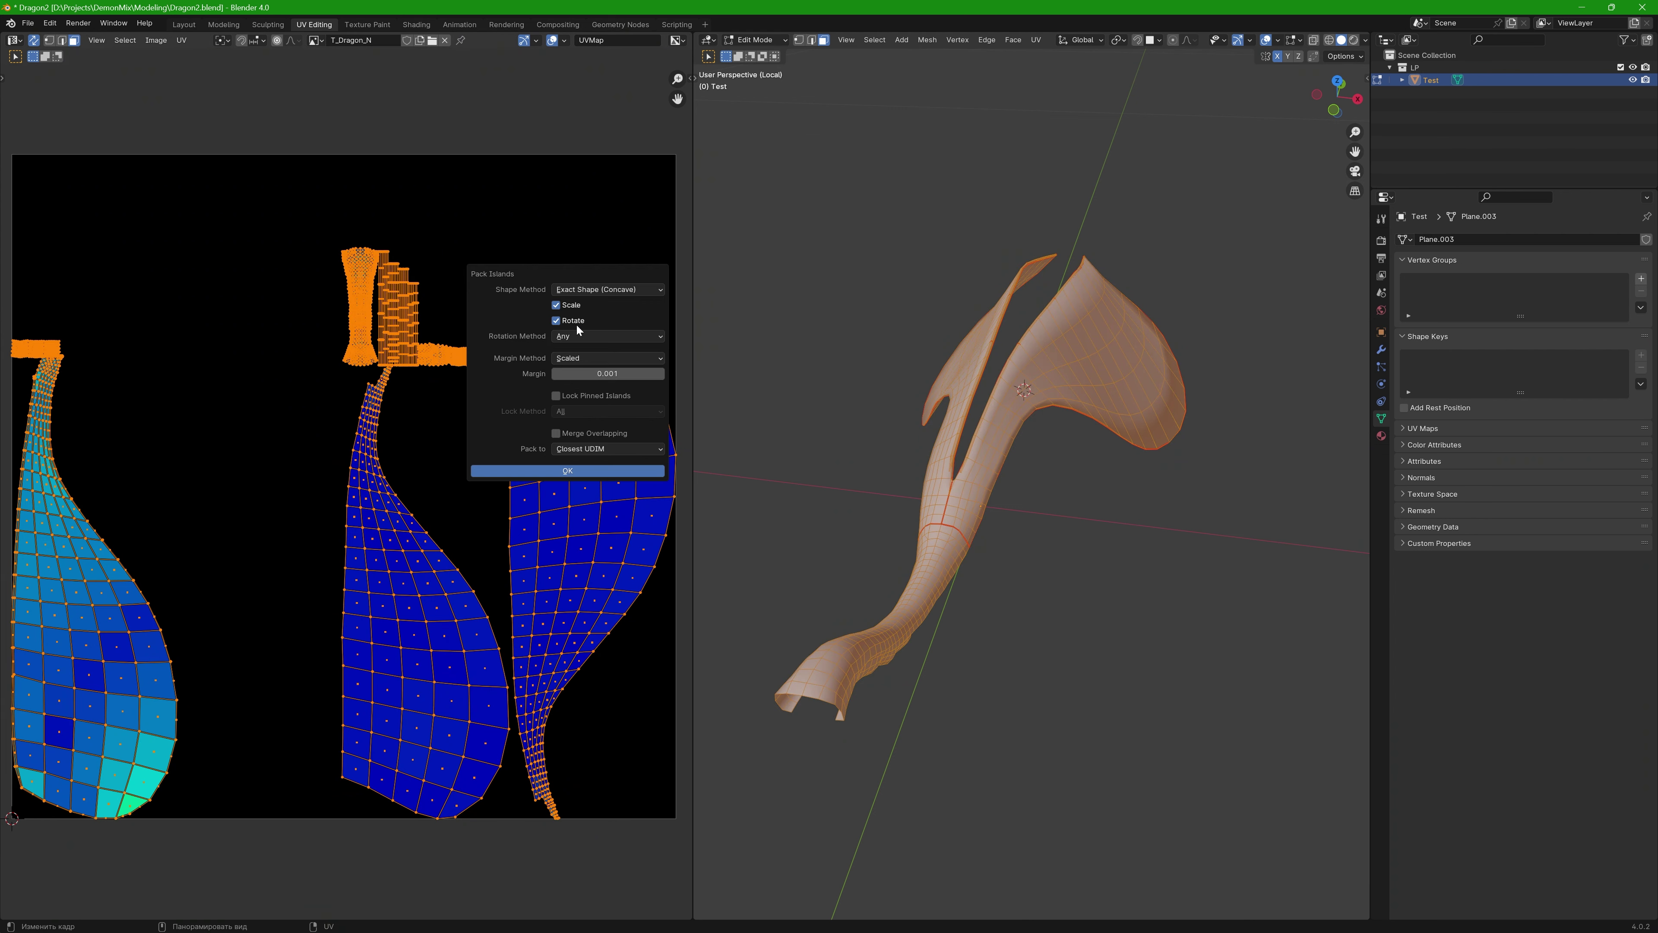
click(556, 433)
click(588, 470)
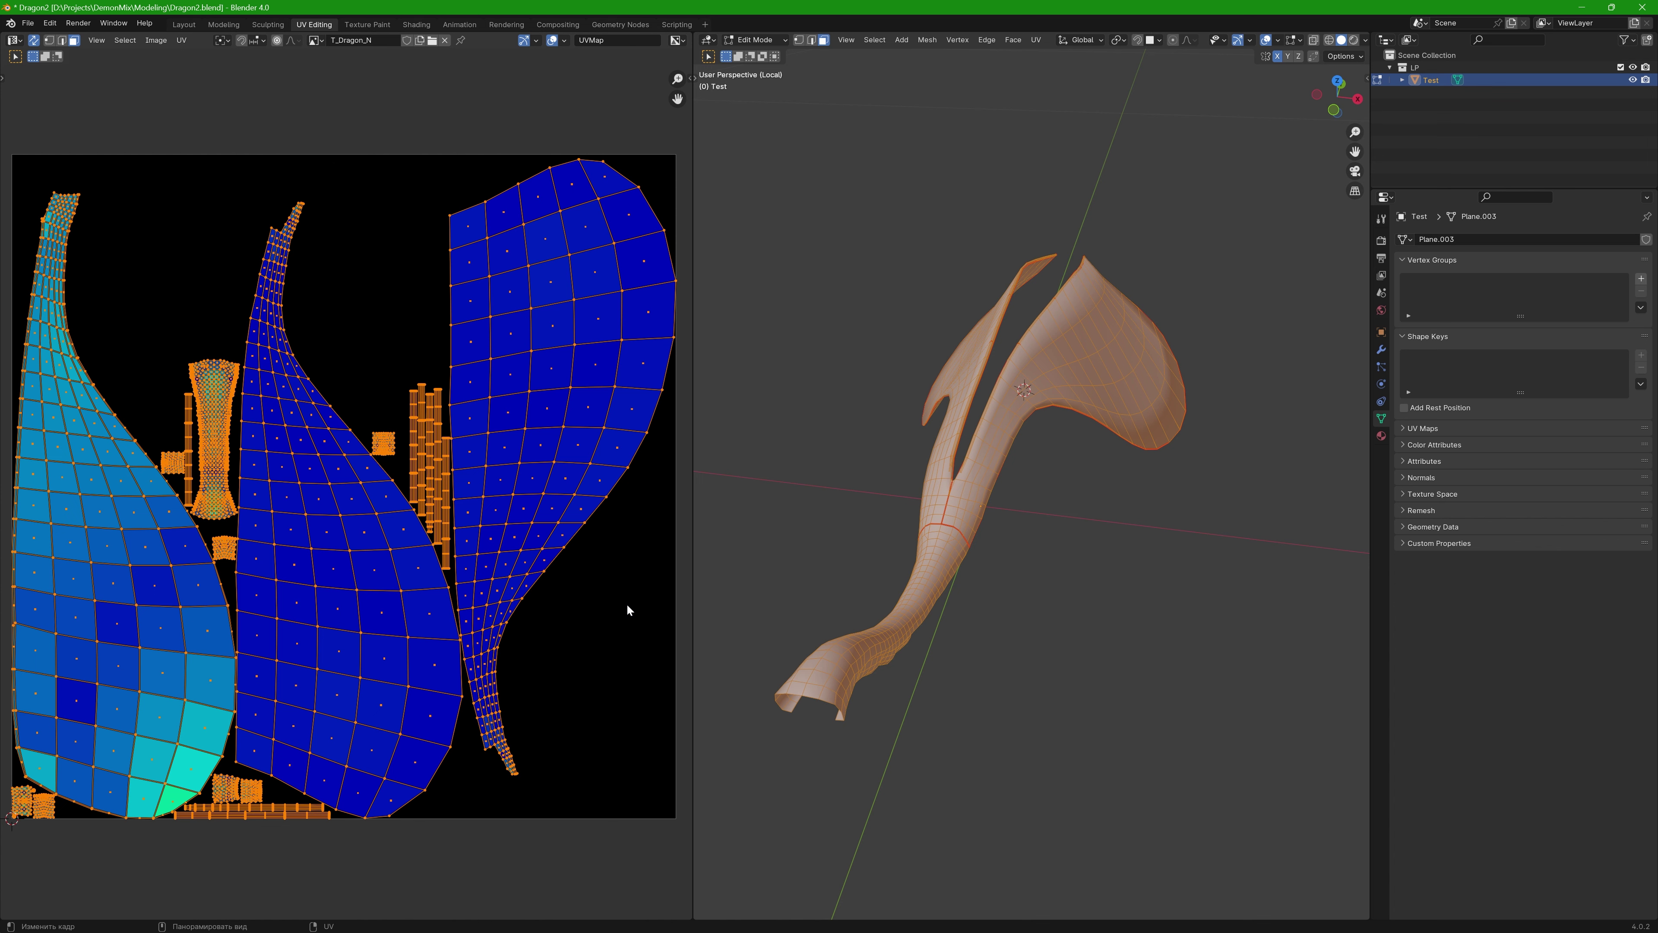
key(q)
click(614, 604)
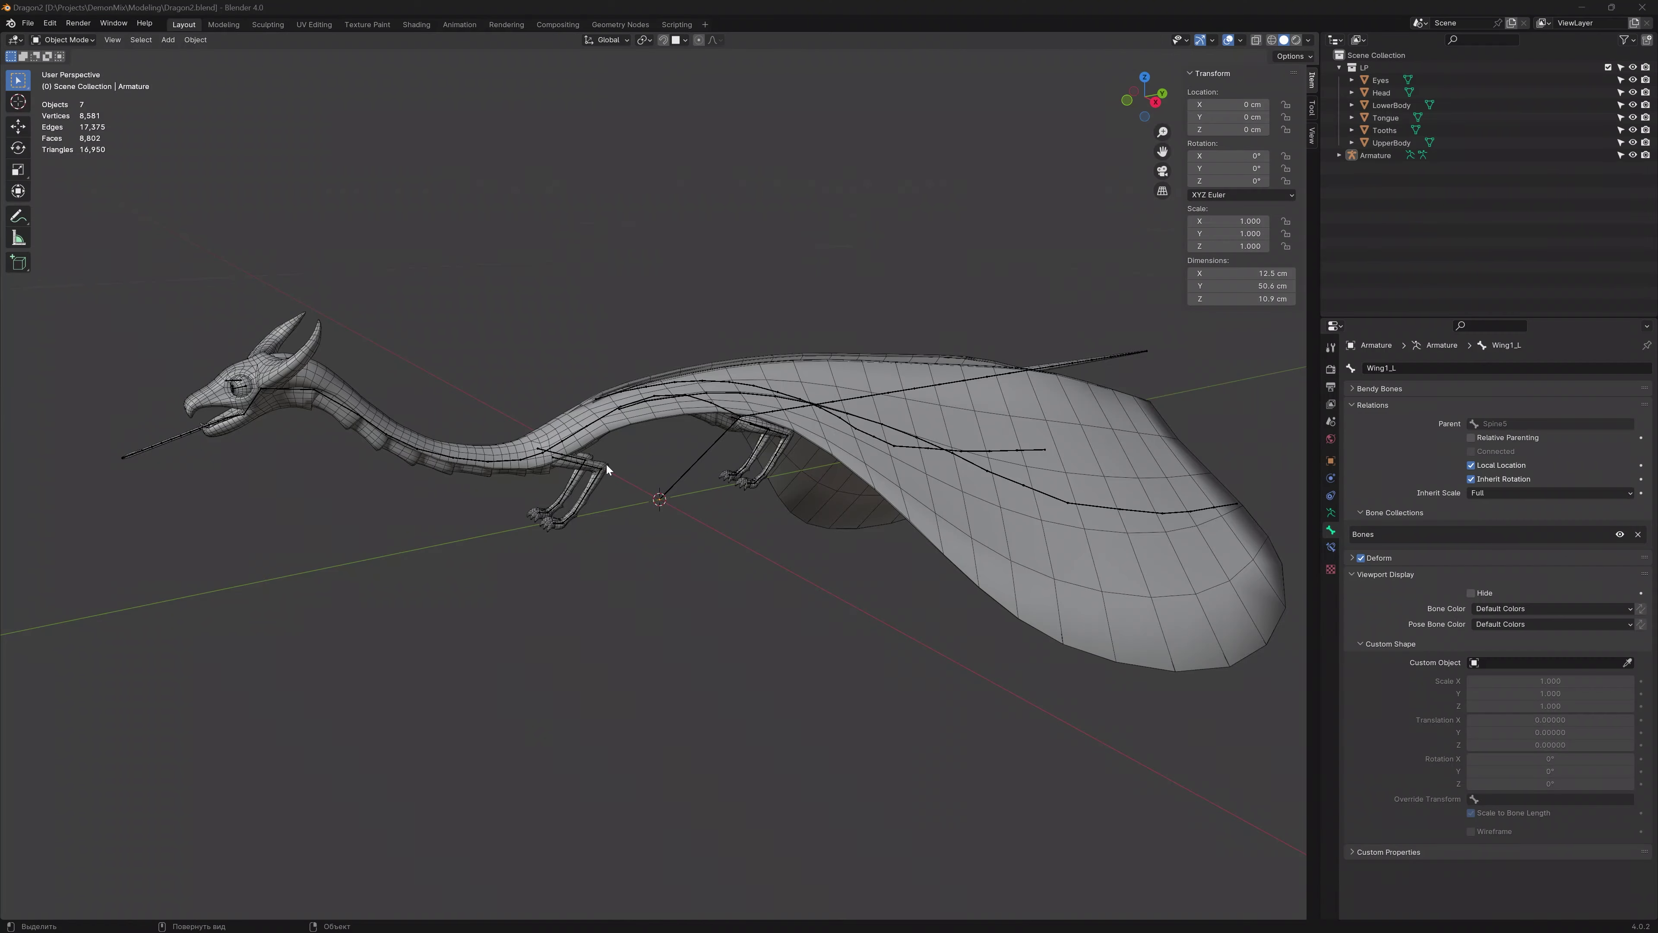
Try to parent LowerBody to the armature with automatic weights and read the warning in the Info Log
shift+click(607, 463)
key(ctrl+p)
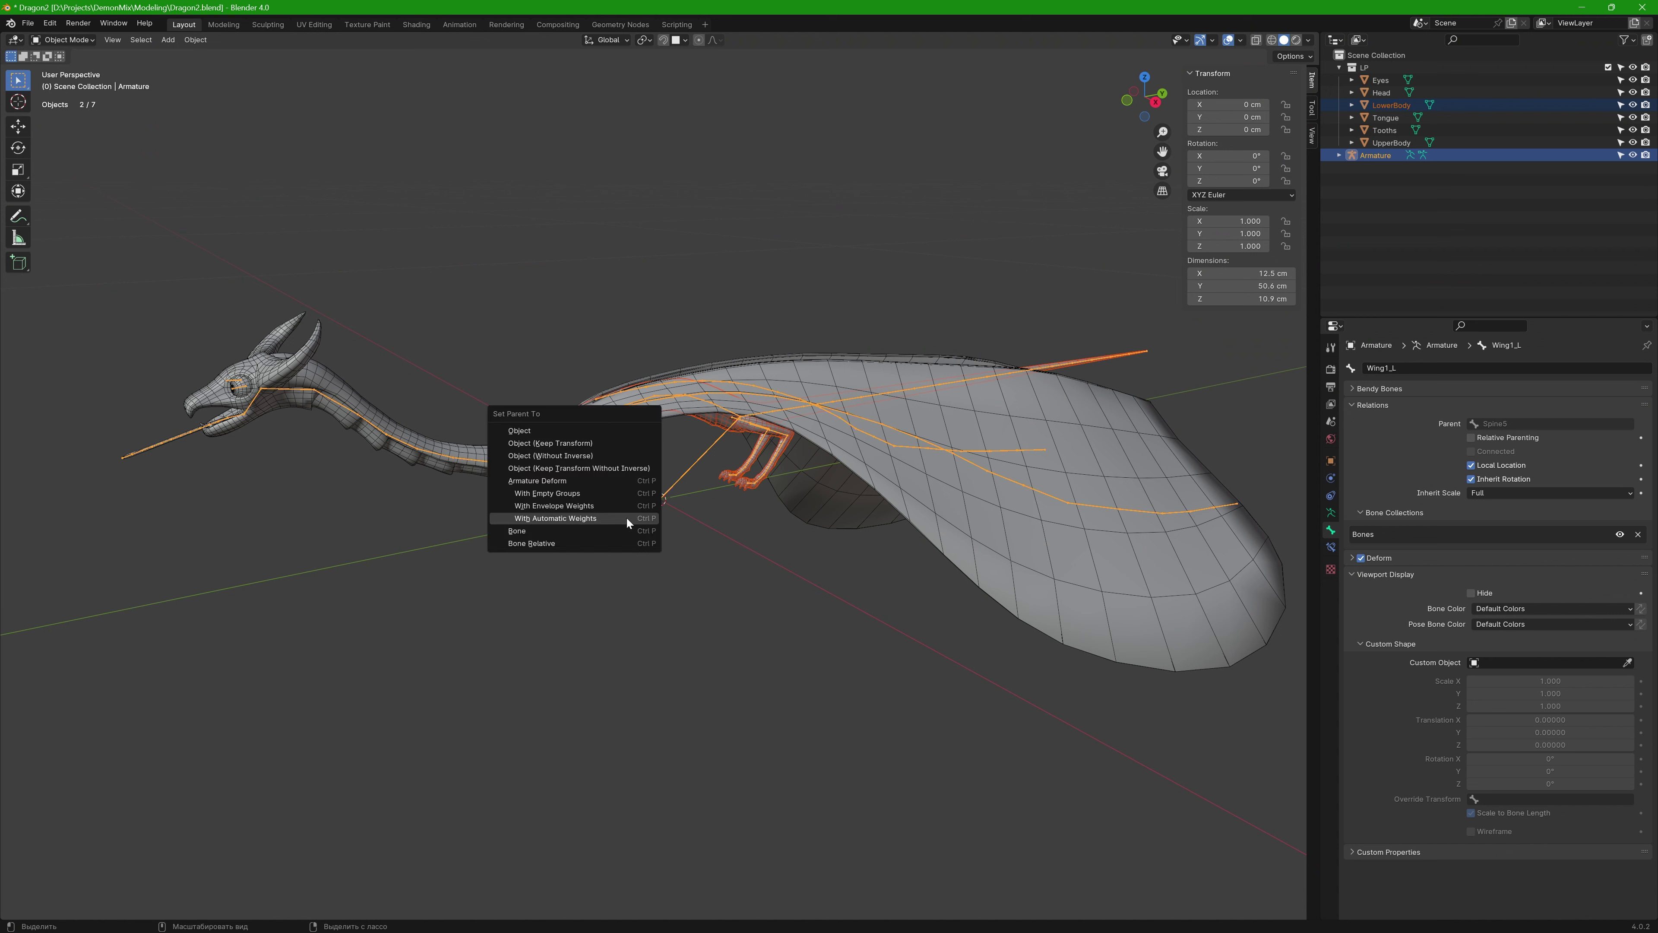
click(620, 517)
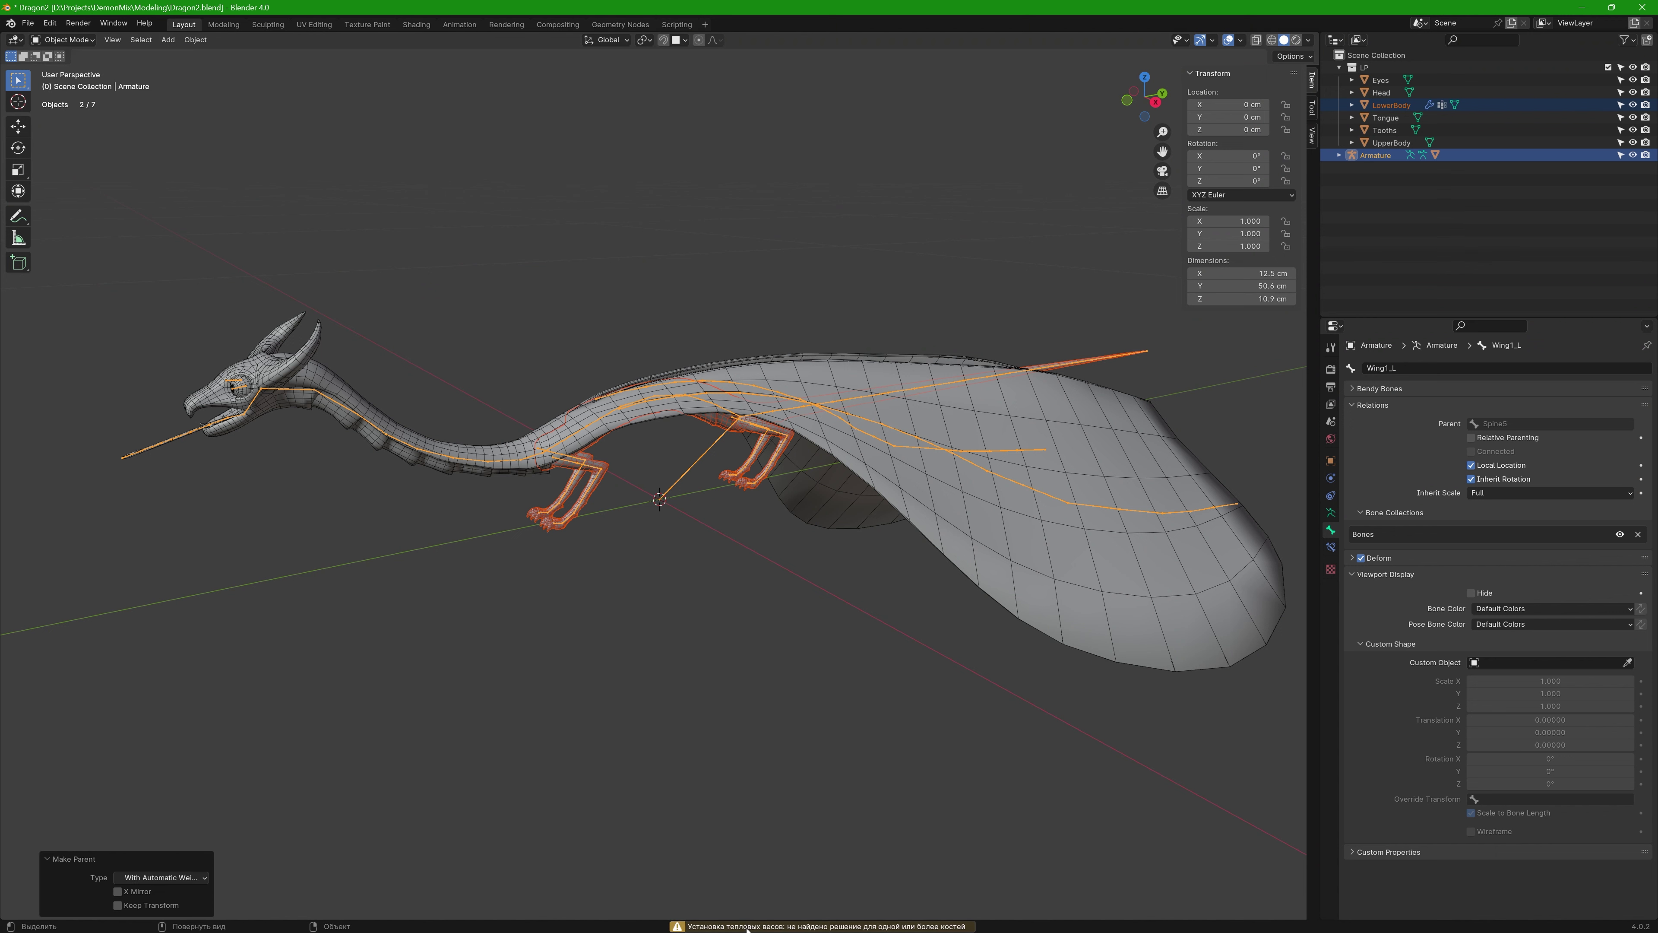
click(748, 928)
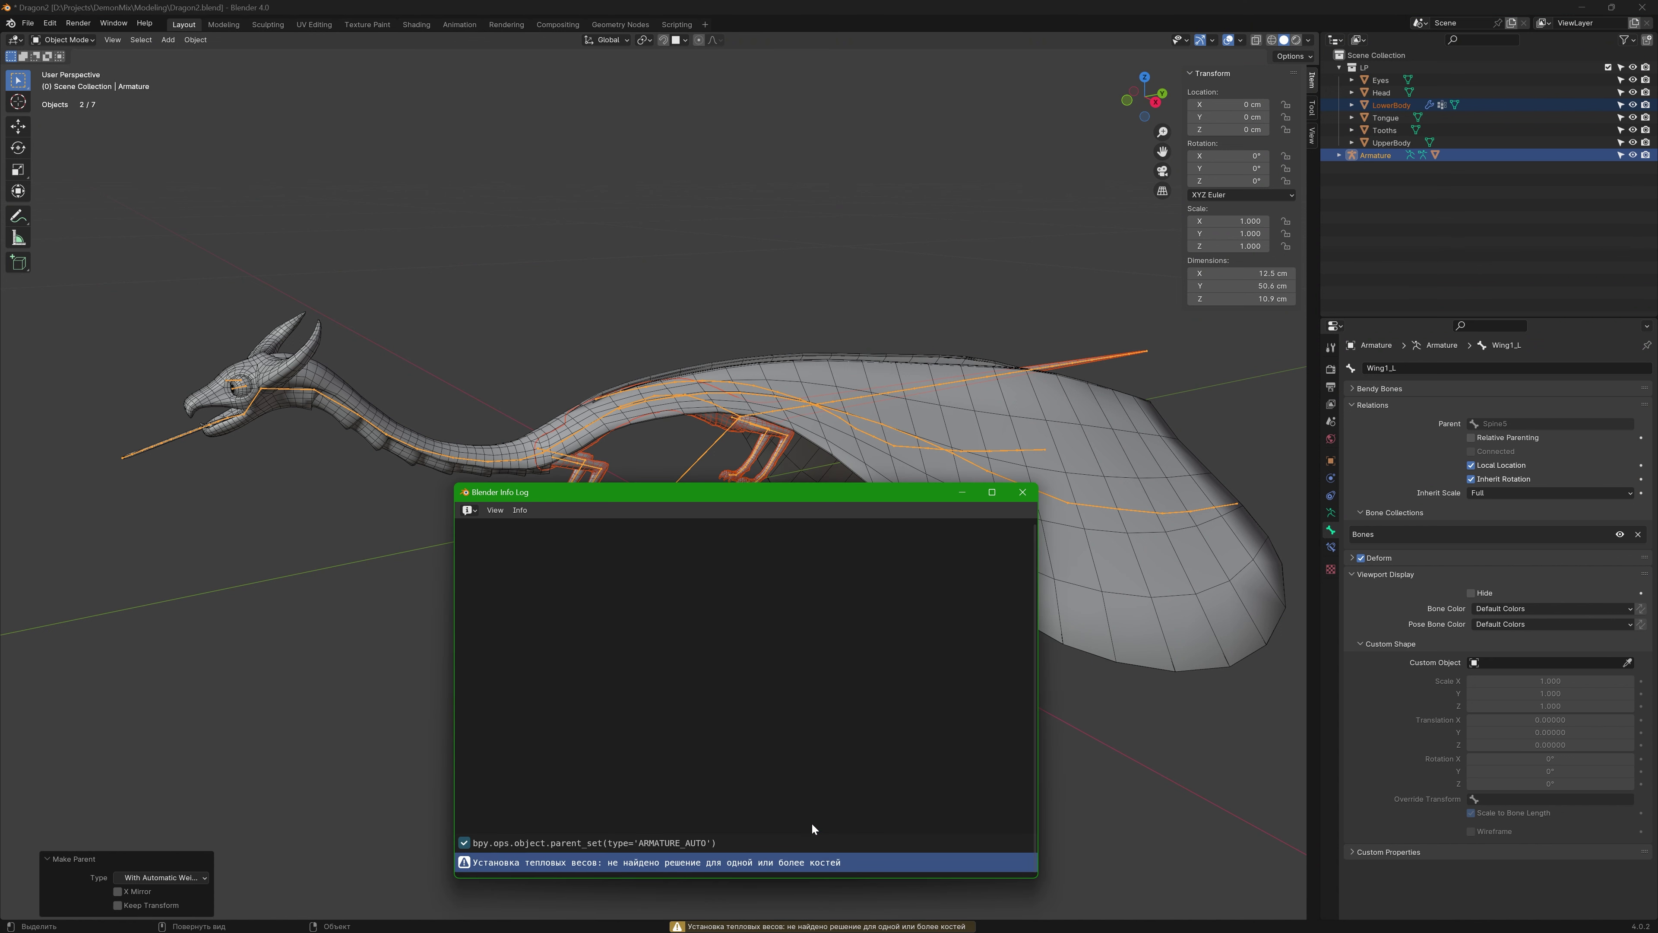
click(1023, 492)
Test the leg deformation by rotating the LowerFrontLeg1_L bone in Pose Mode, and cancel the rotation
scroll(599, 515, up, 8)
click(365, 479)
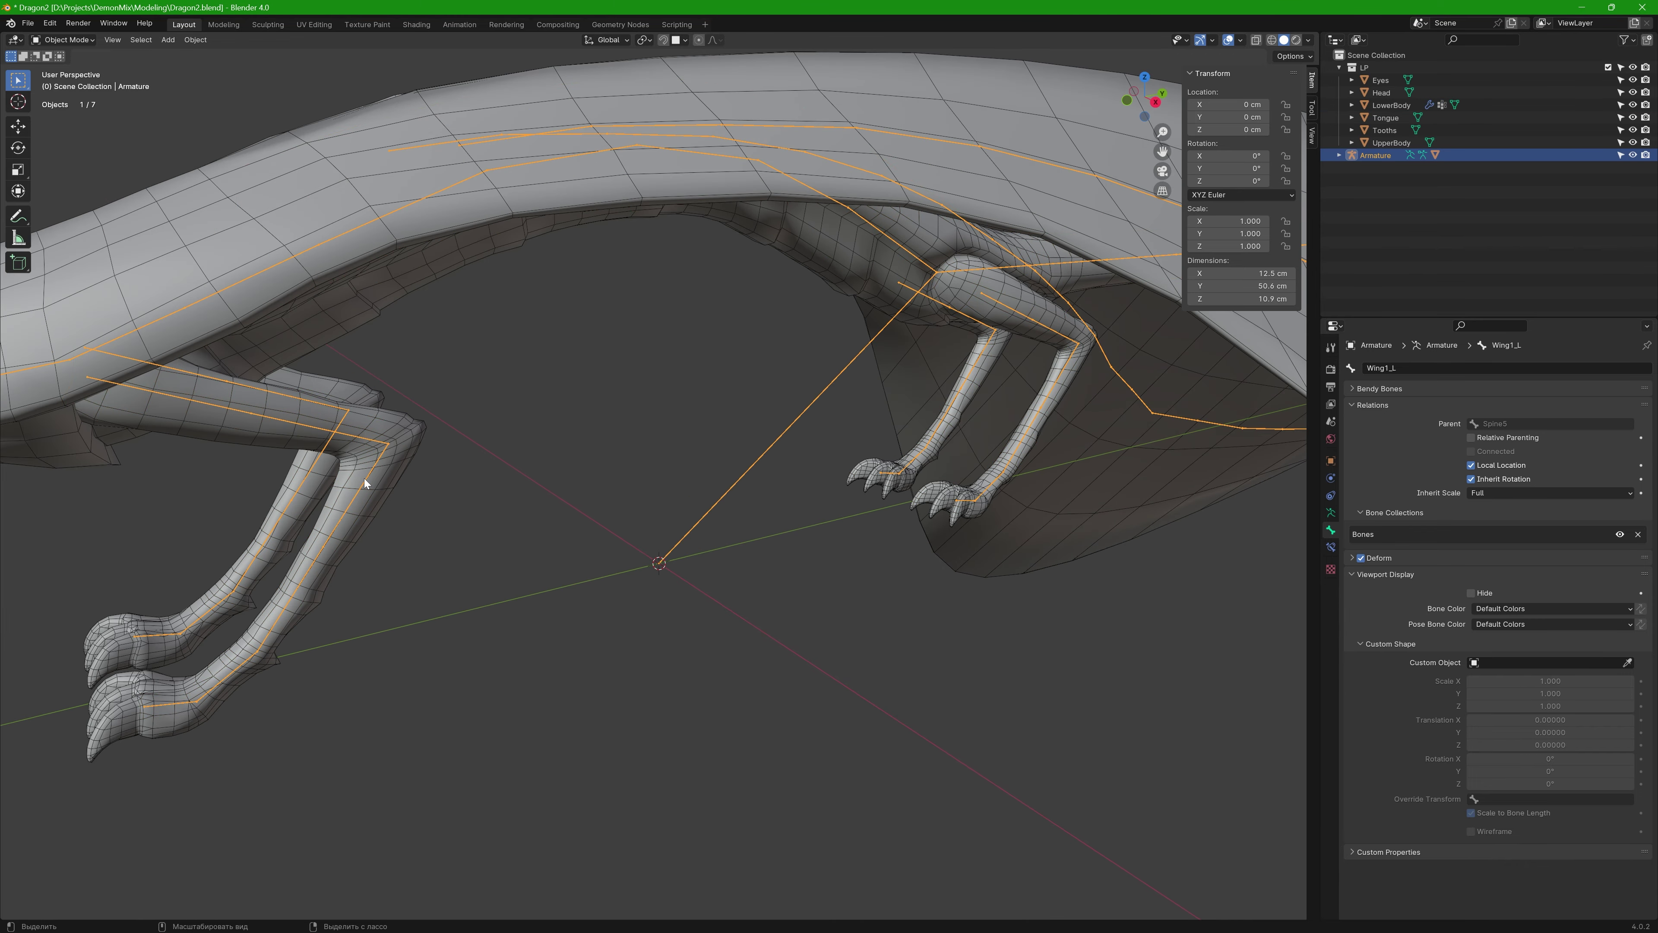
key(ctrl+Tab)
shift+middle_drag(365, 478, 569, 458)
click(665, 441)
key(r)
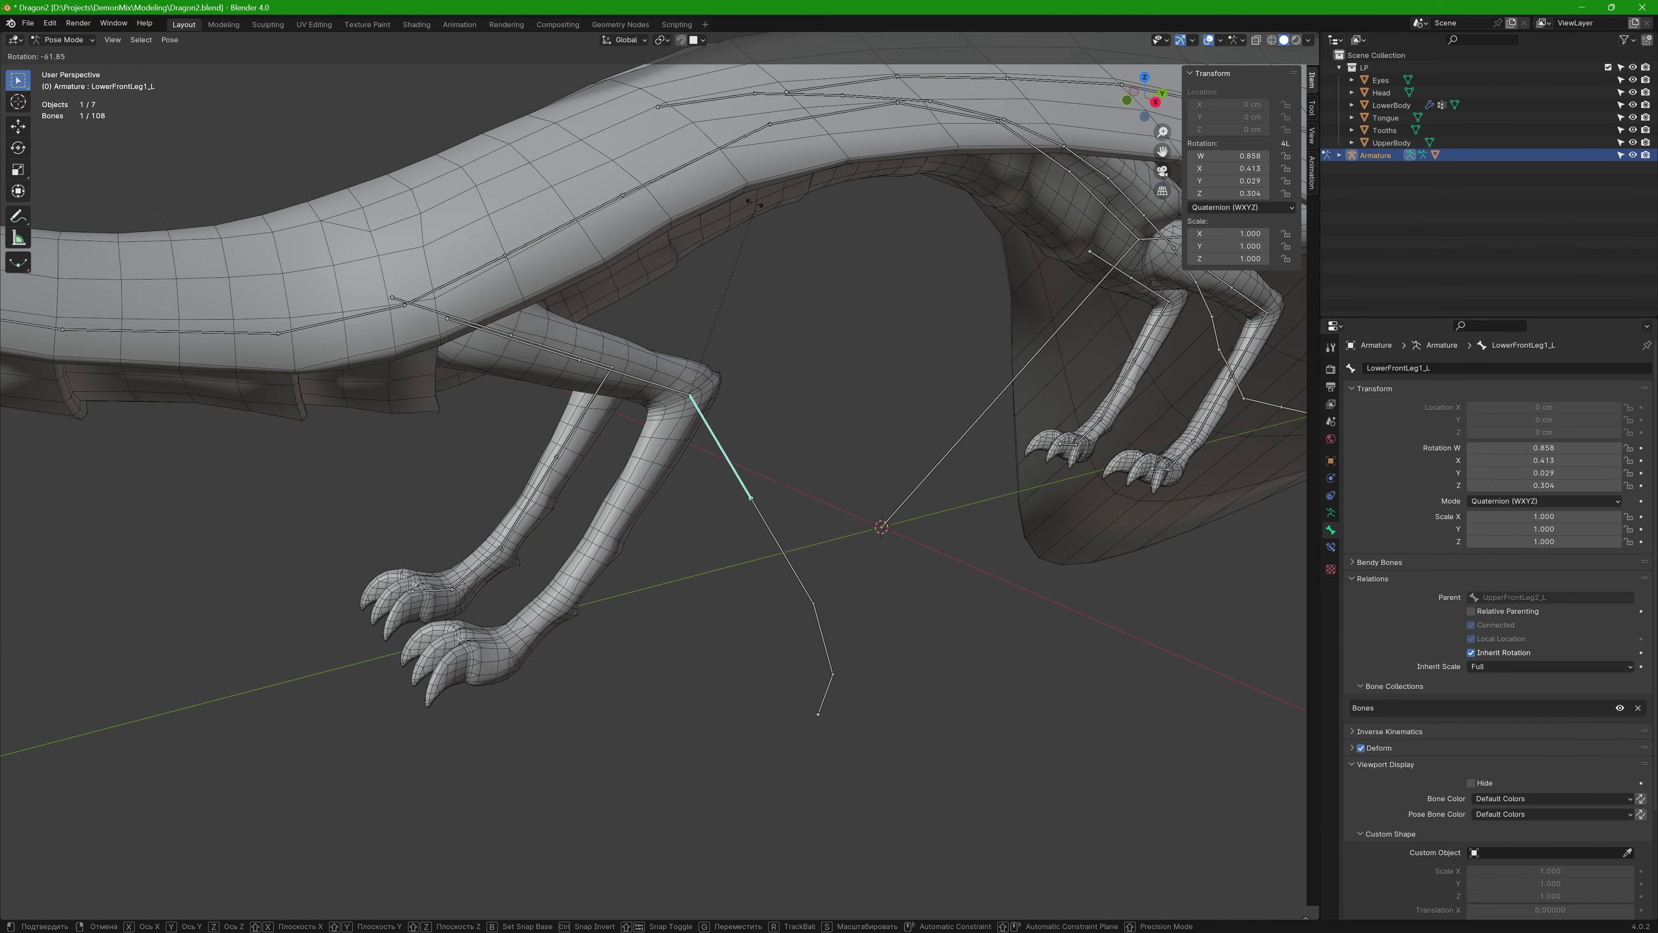
key(Escape)
Scale all the dragon meshes and the armature up together by a factor of 100
text(s)
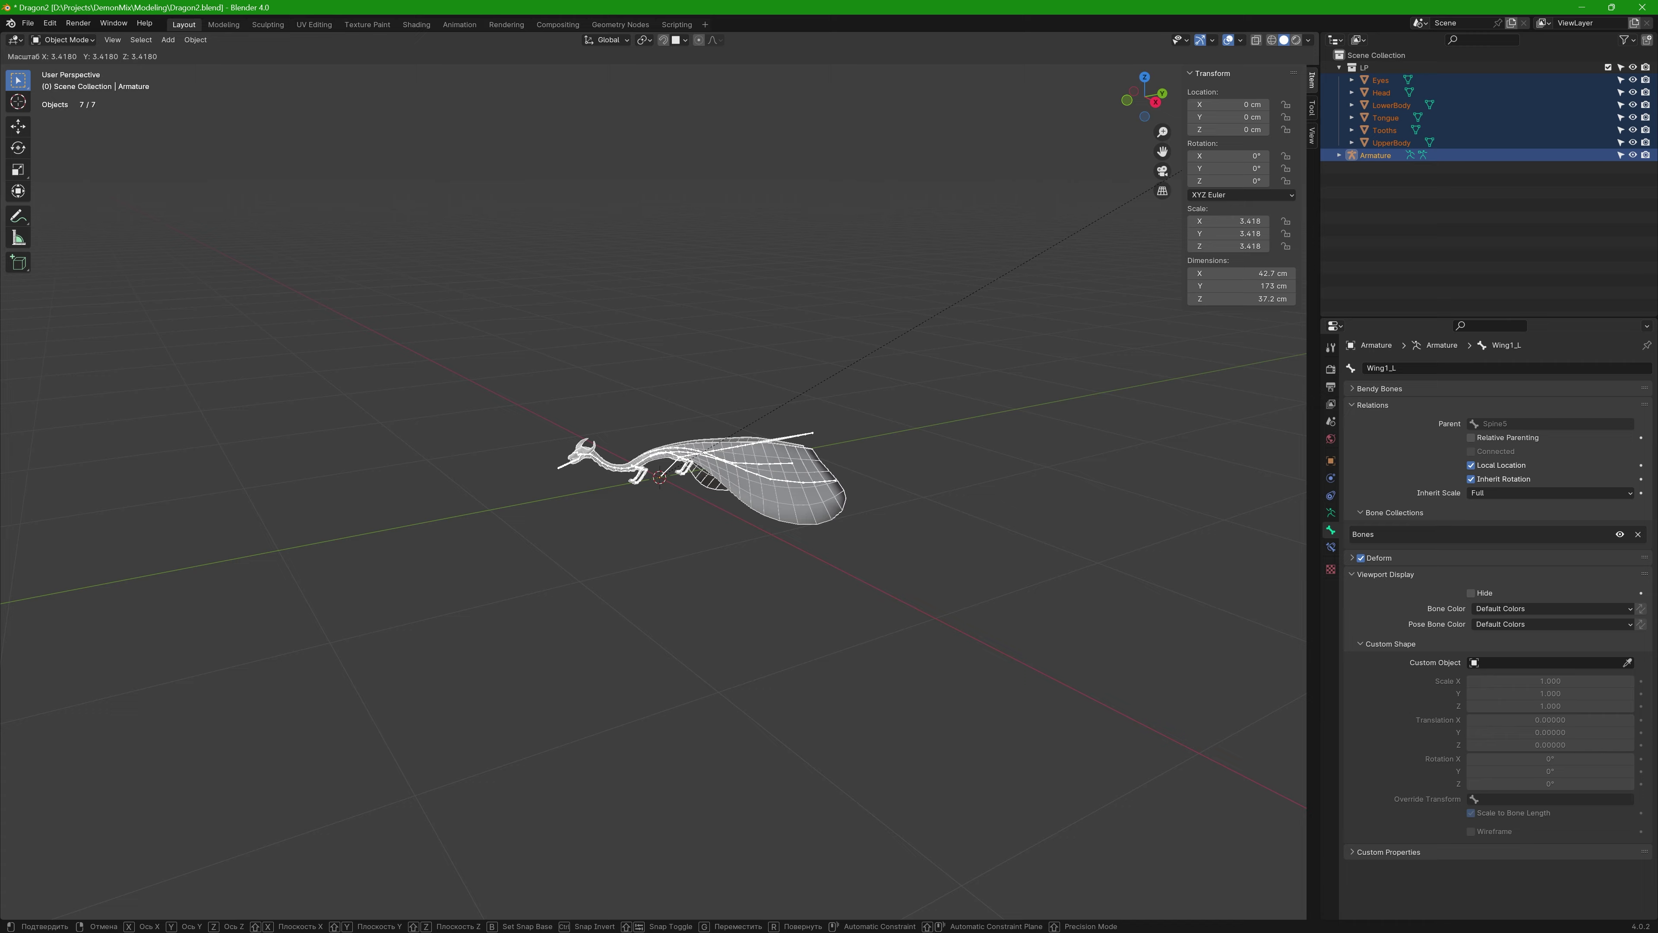
text(100)
key(Return)
Parent LowerBody to the enlarged armature with automatic weights
scroll(1205, 233, down, 7)
scroll(602, 420, down, 1)
shift+middle_drag(602, 419, 655, 441)
click(656, 441)
click(637, 453)
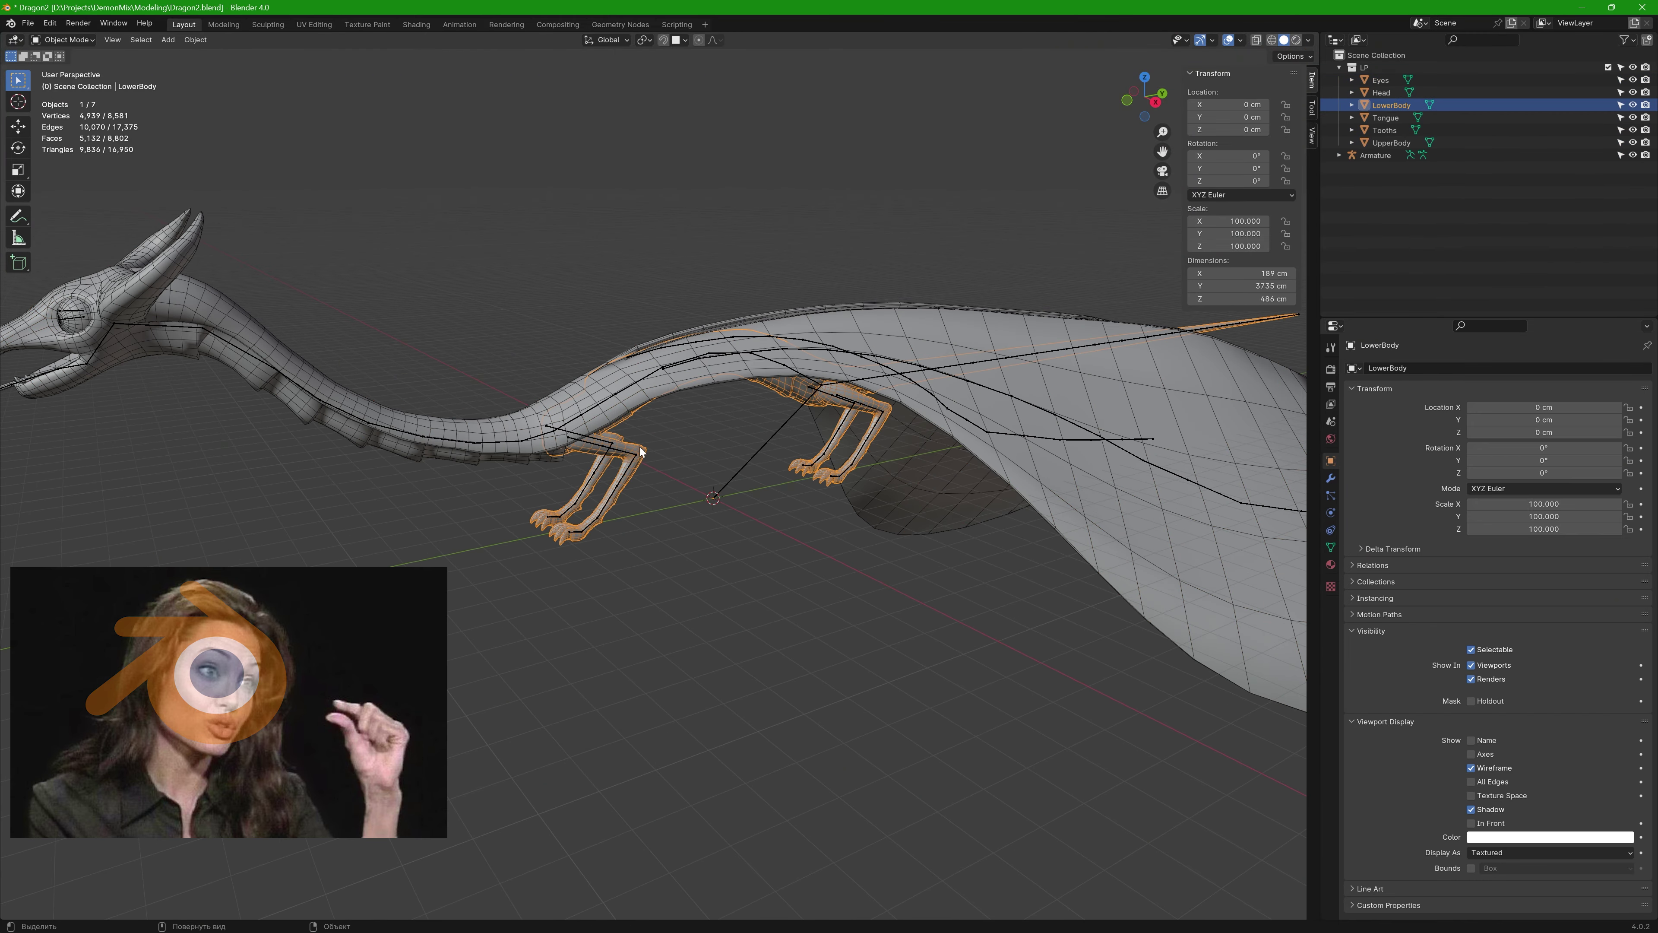
shift+click(639, 453)
key(ctrl+p)
click(677, 467)
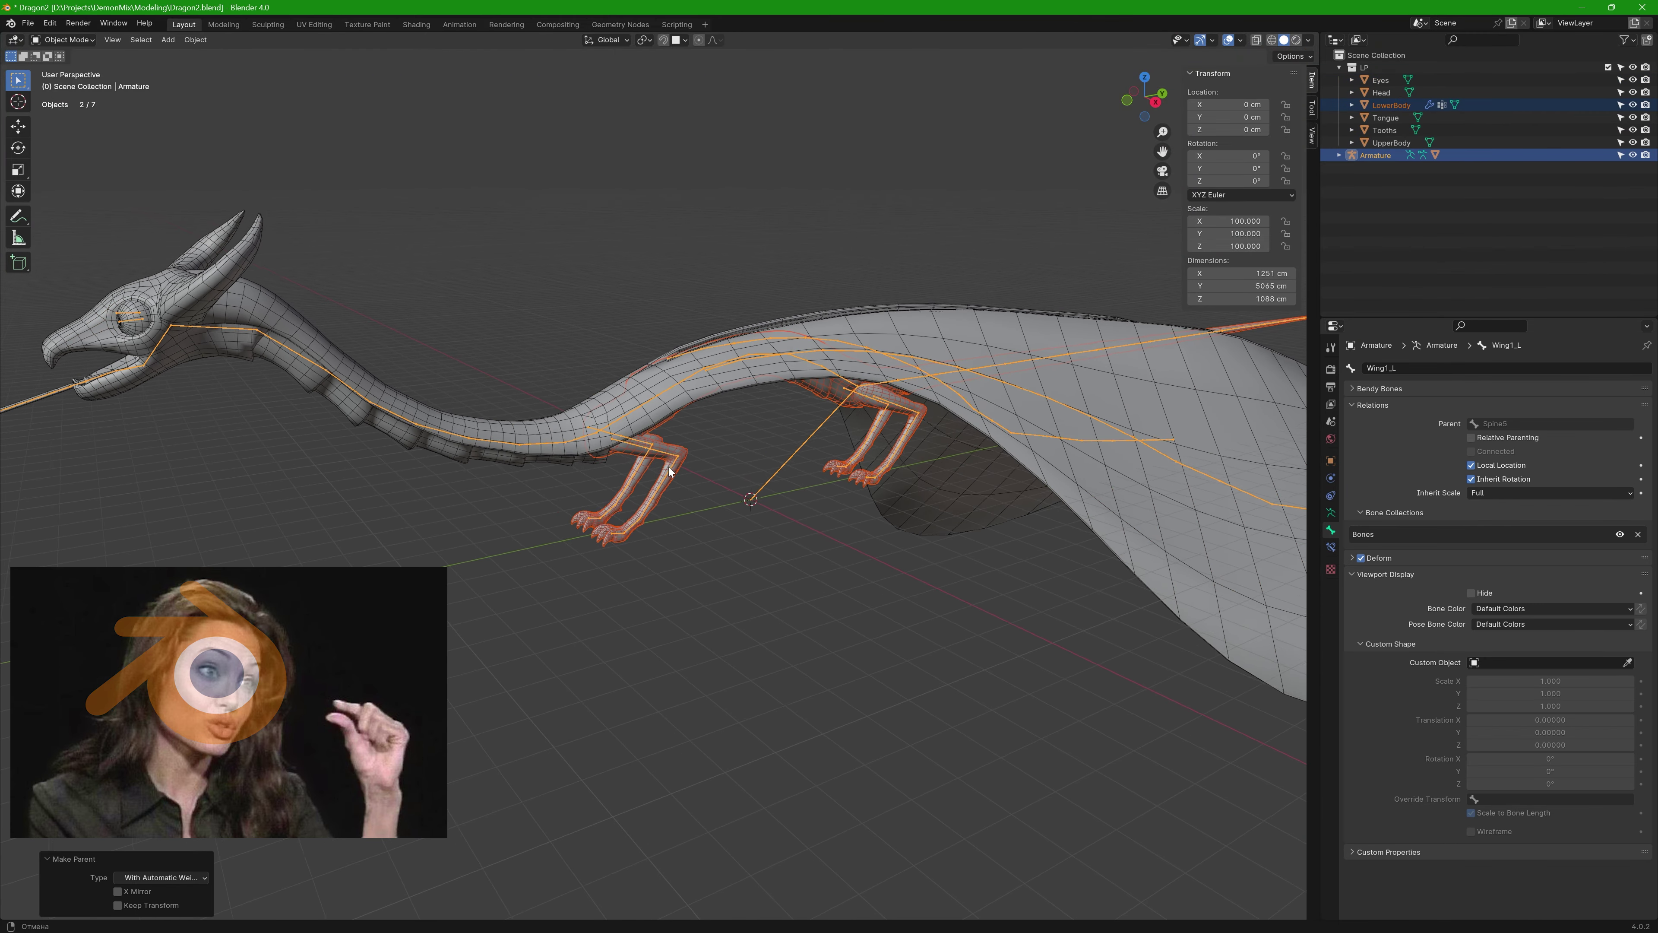
Test the front leg deformation by rotating the LowerFrontLeg1_L bone of the enlarged armature in Pose Mode
scroll(692, 456, up, 4)
key(ctrl+Tab)
click(693, 456)
key(r)
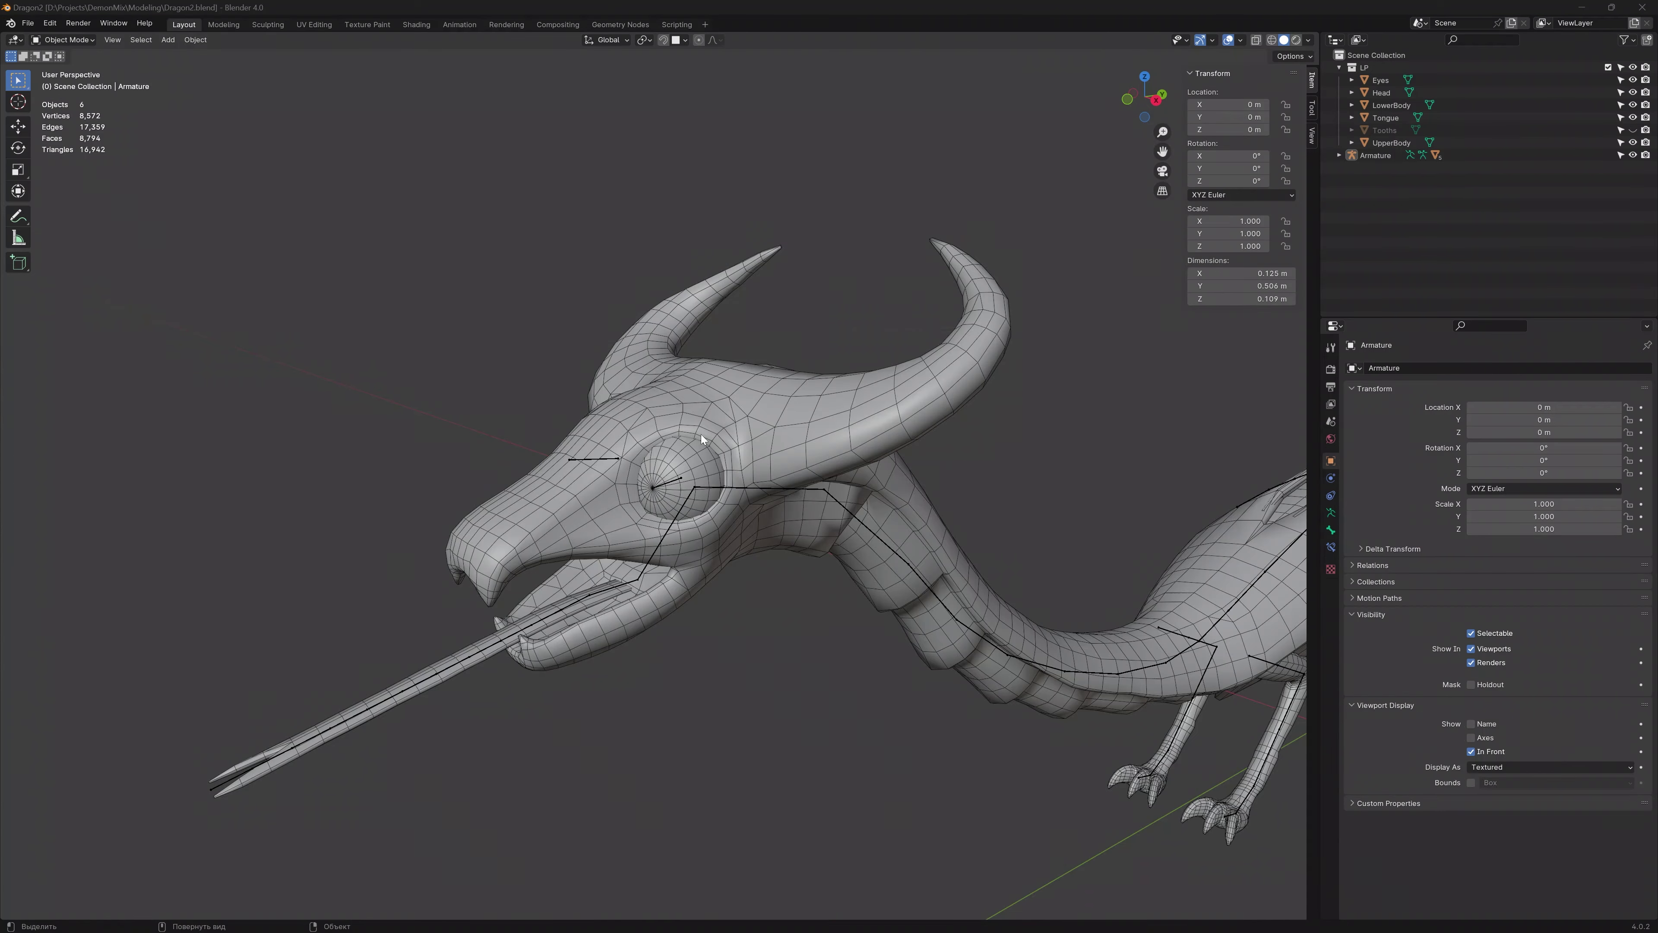
scroll(702, 434, up, 2)
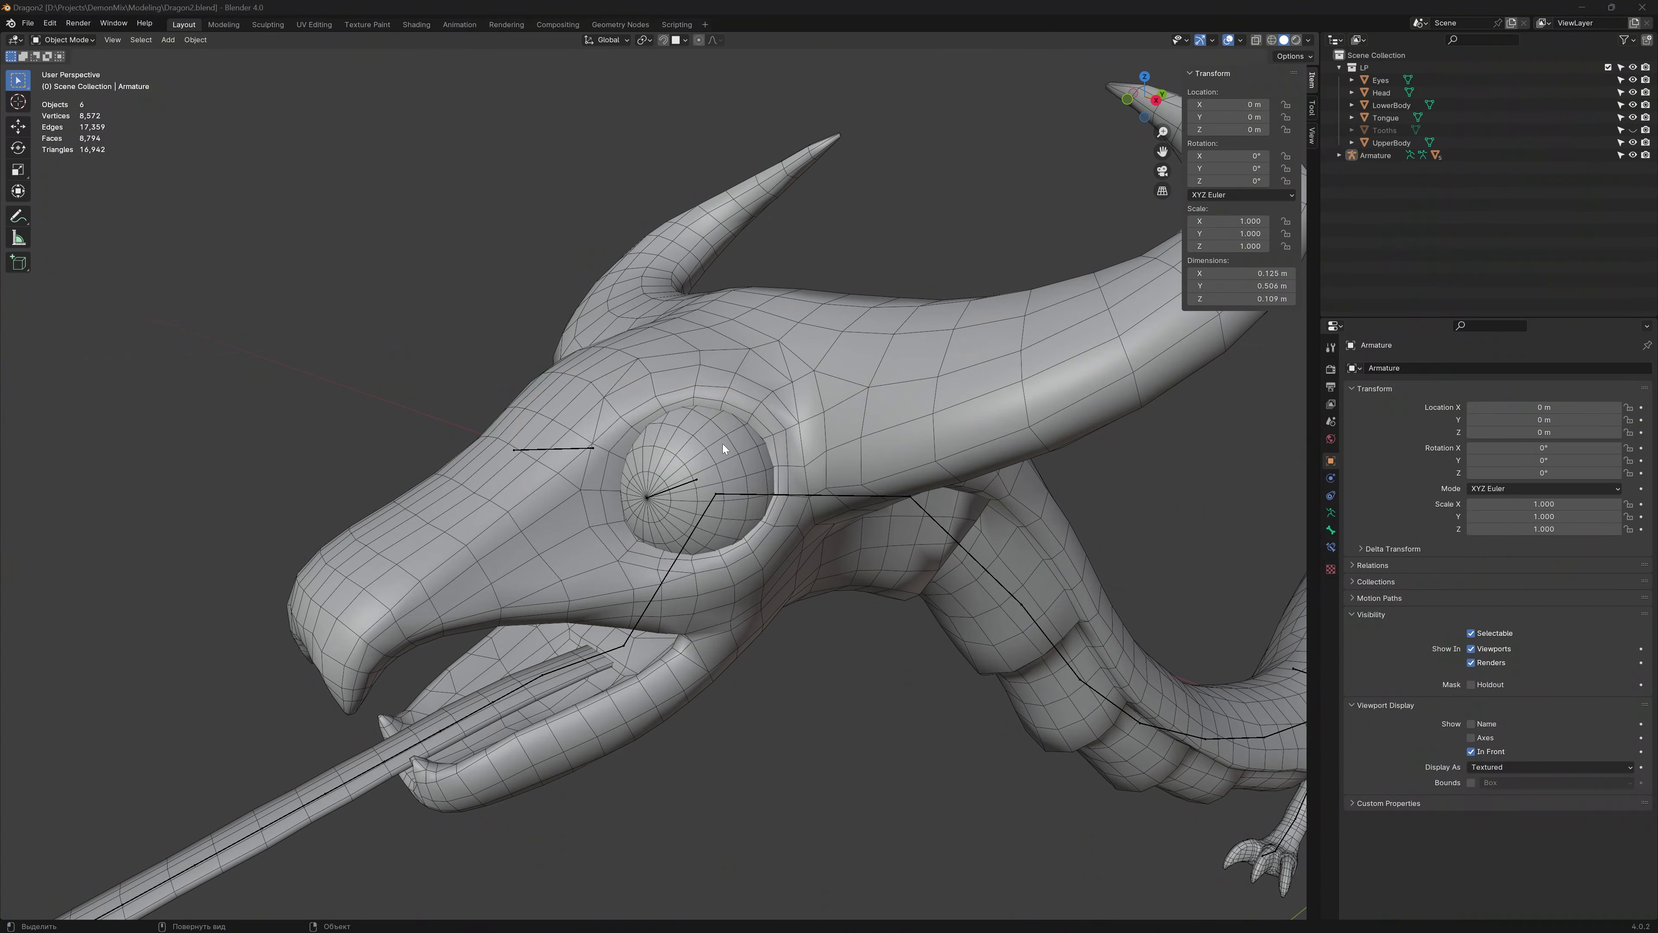
Parent the Eyes mesh to the armature with automatic weights
click(711, 457)
shift+click(679, 484)
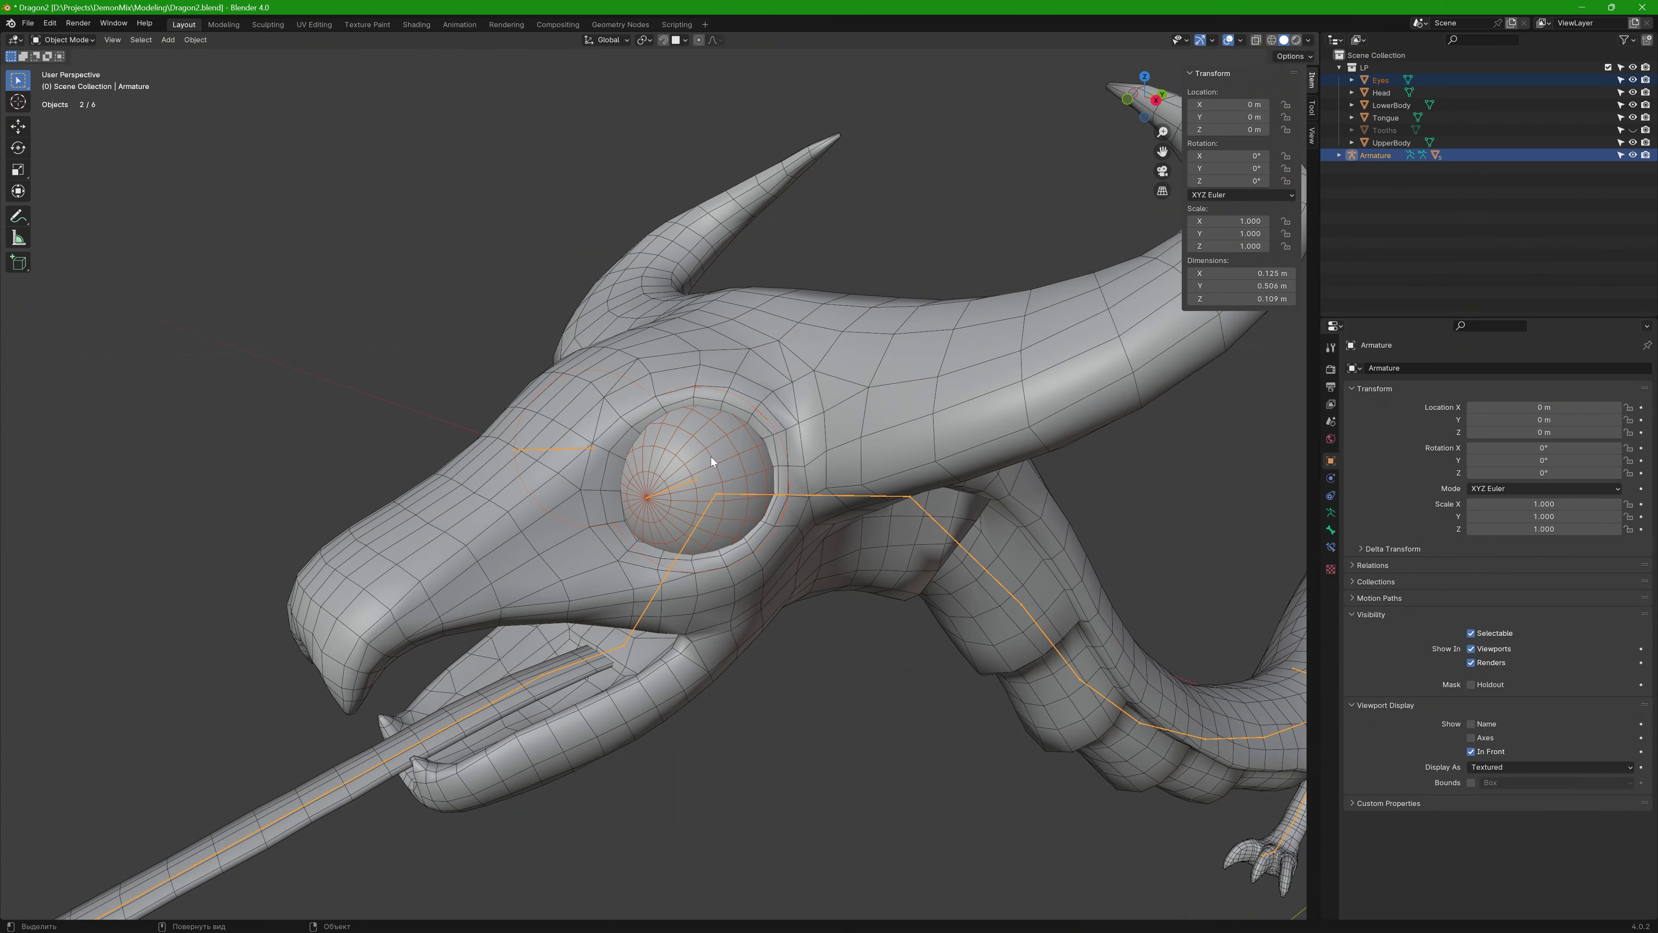
key(ctrl+p)
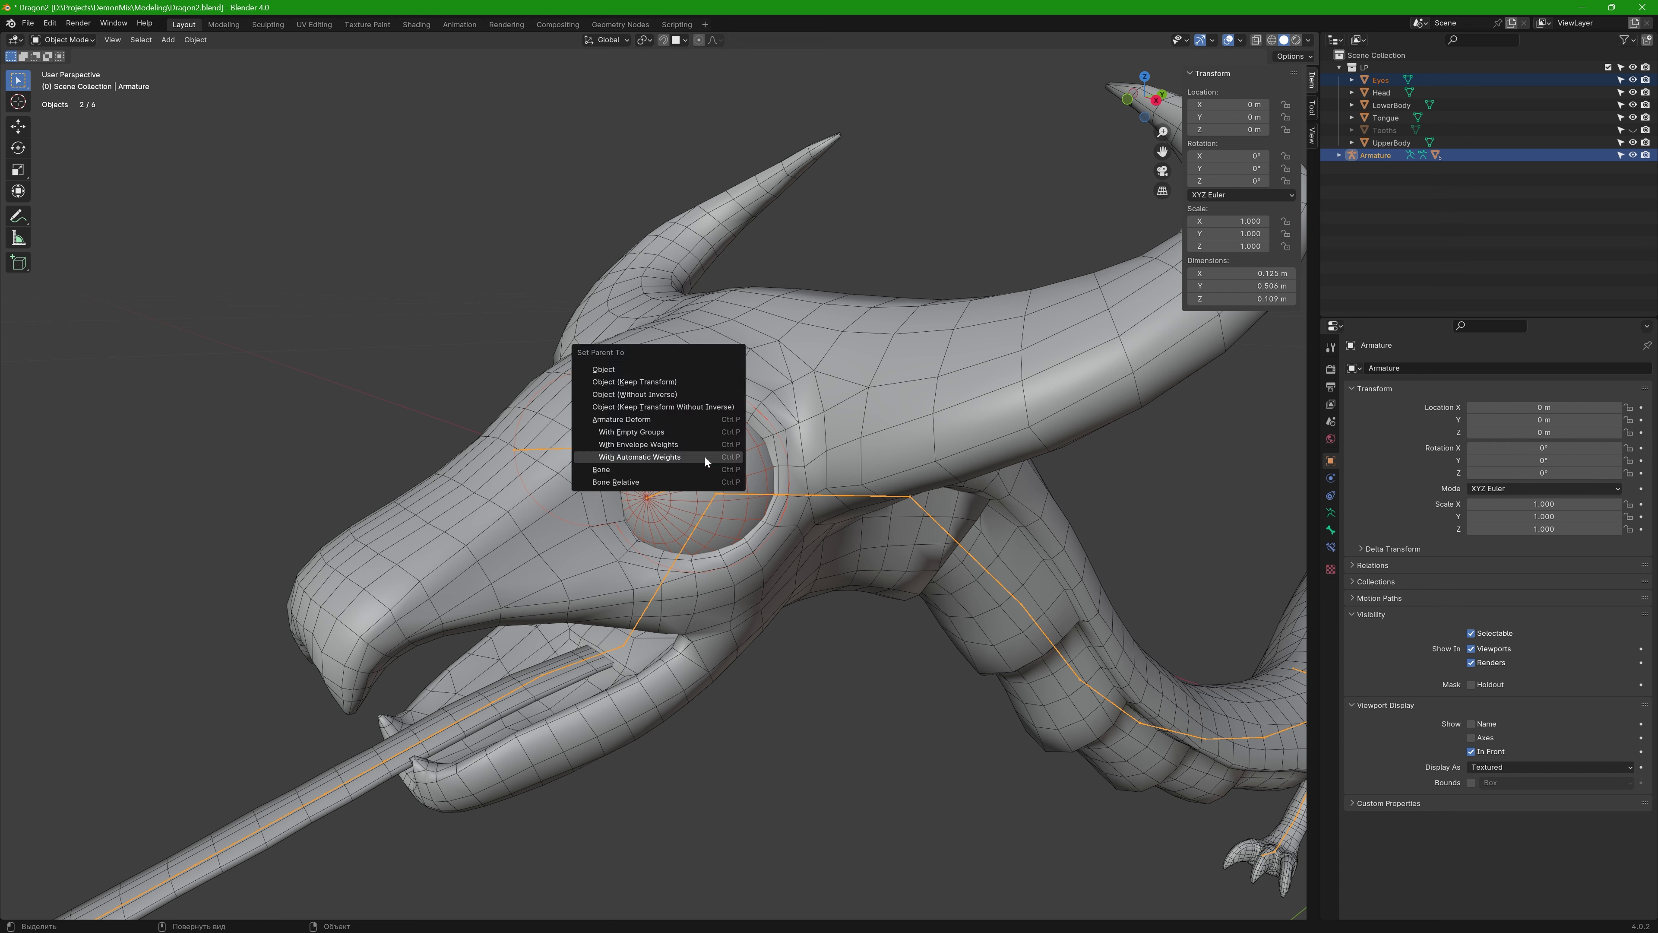
click(705, 456)
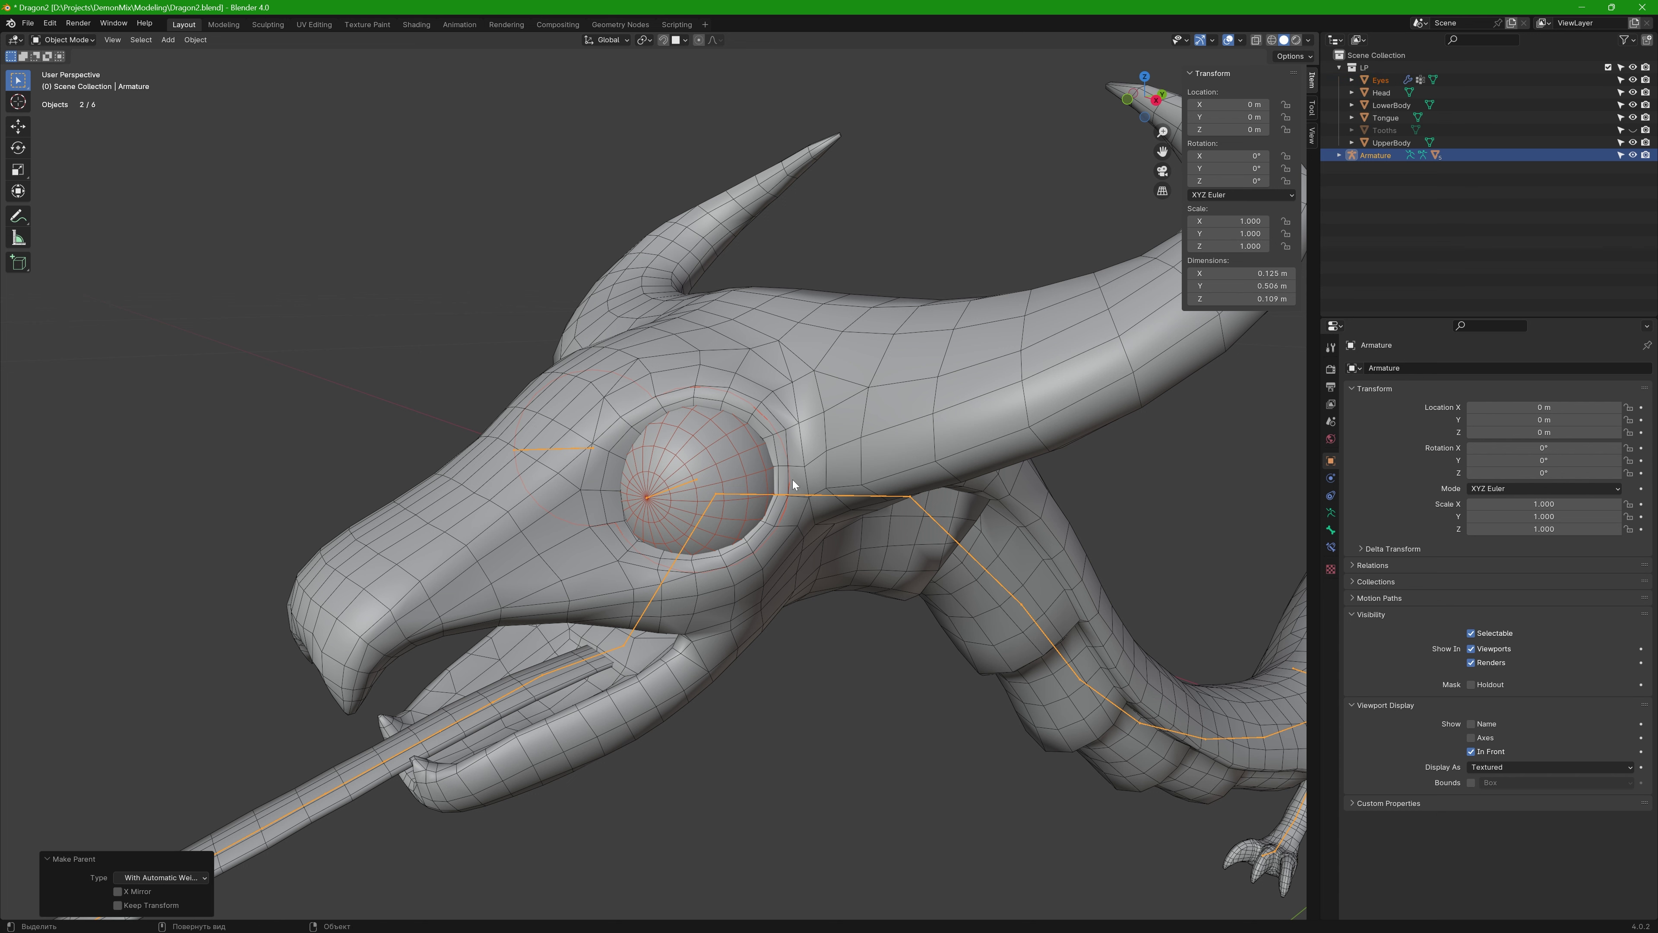
Check the Armature modifier and the list of vertex groups on the Eyes mesh, and undo the parenting
click(726, 437)
click(1330, 478)
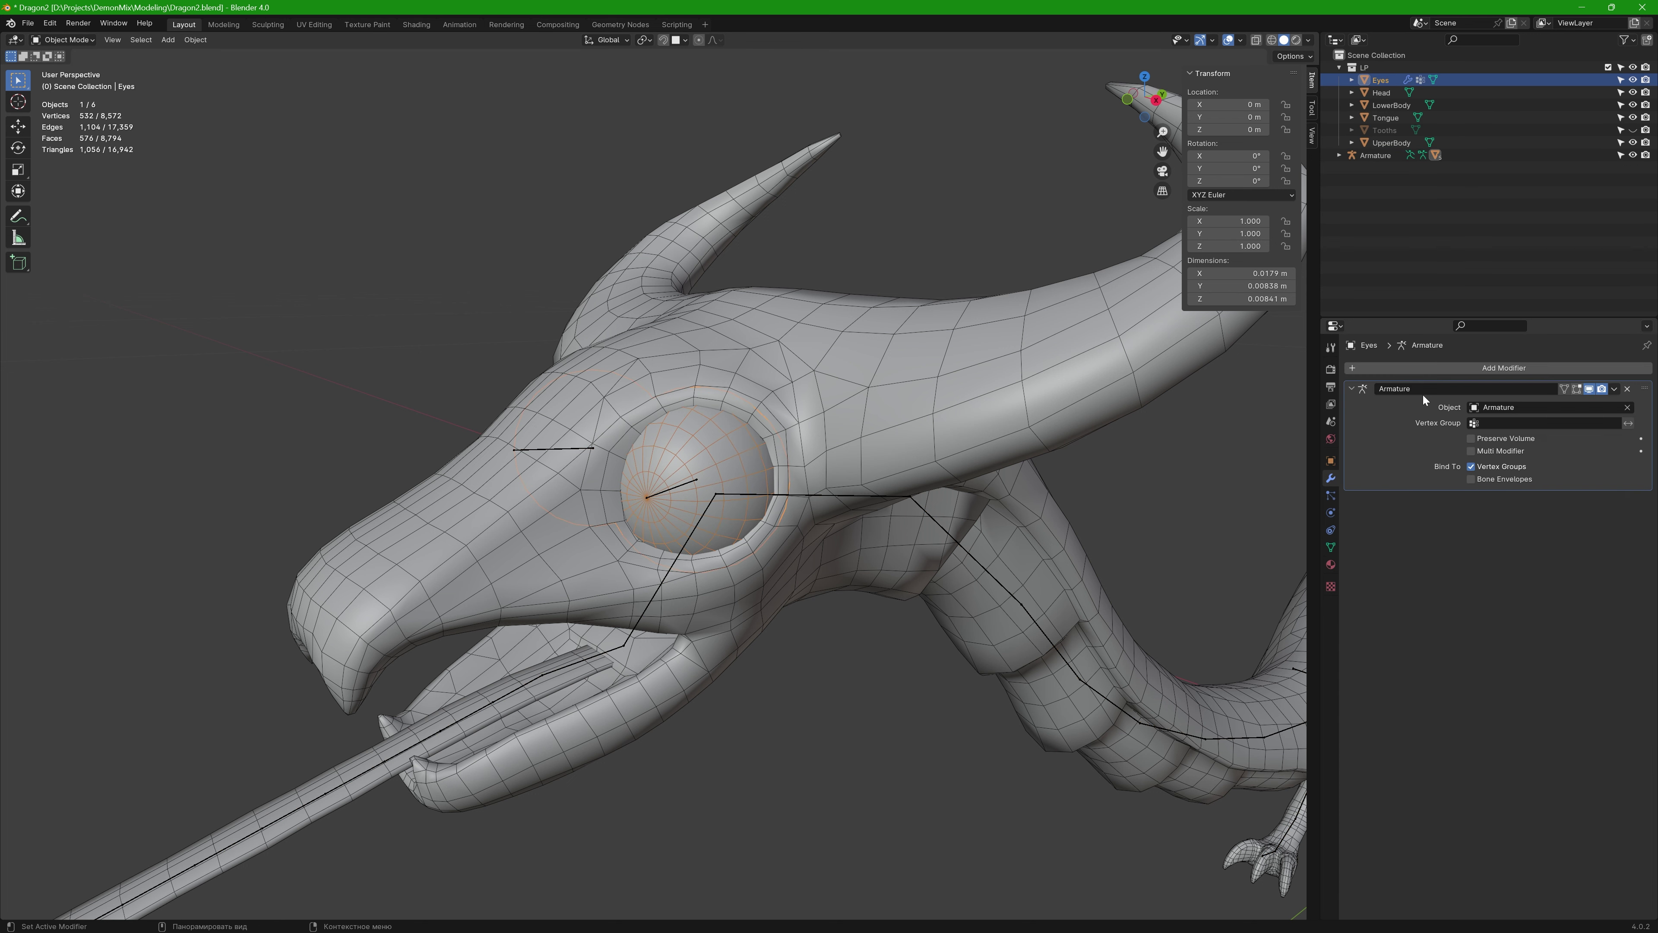
click(1330, 549)
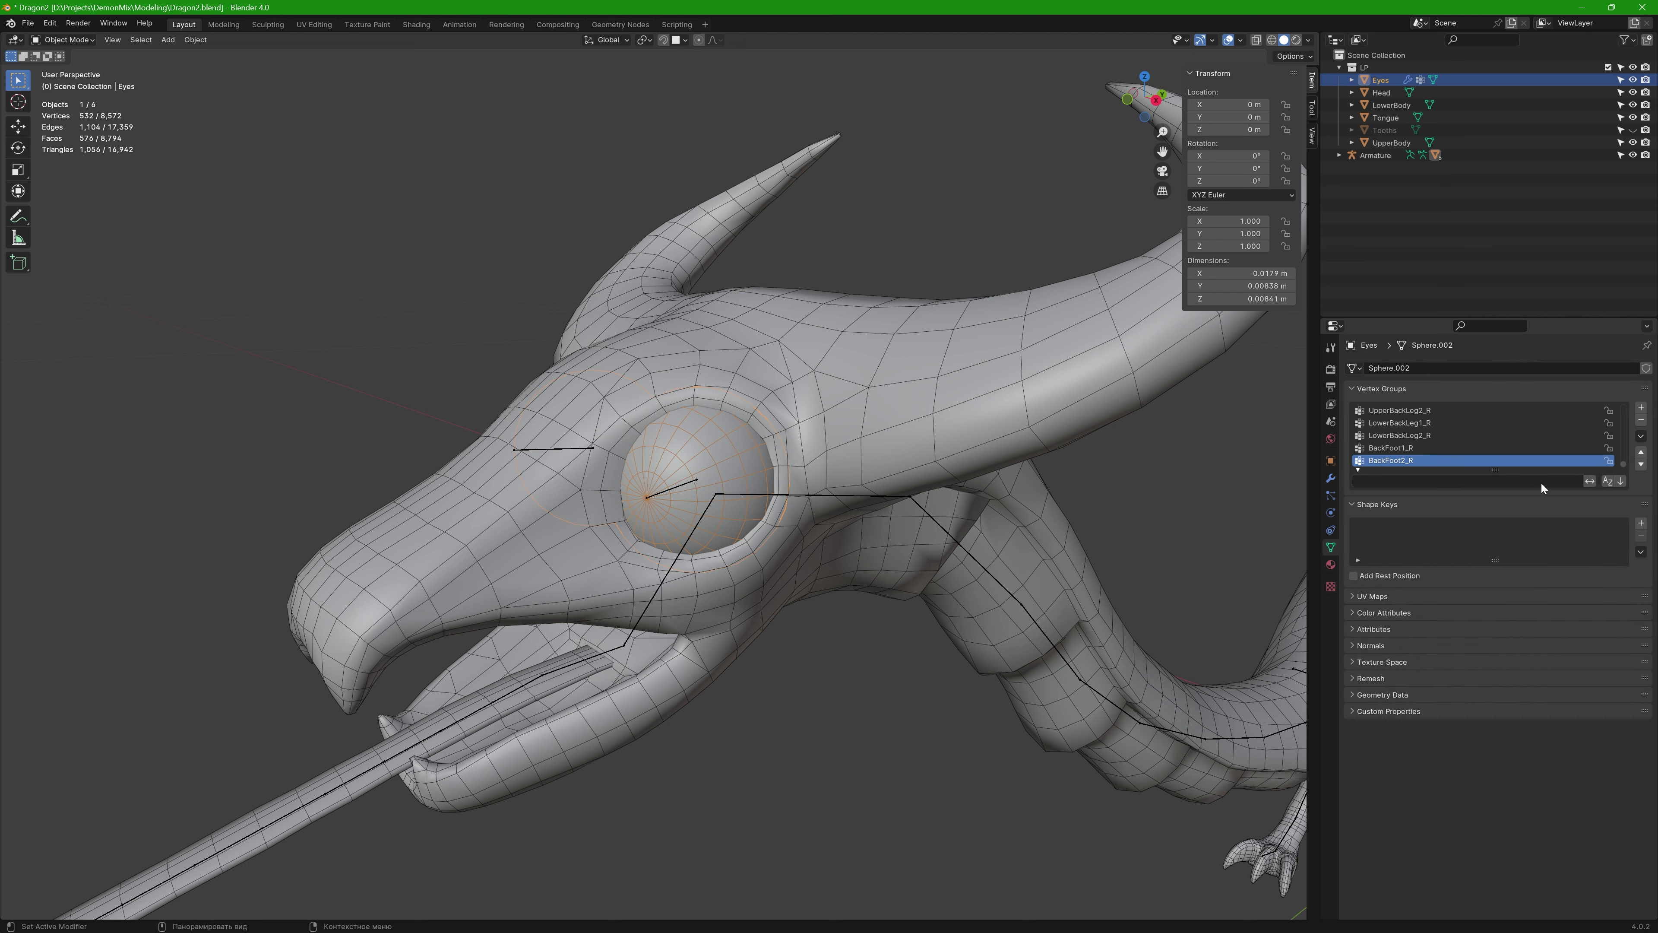
drag(1501, 470, 1647, 433)
key(ctrl+z)
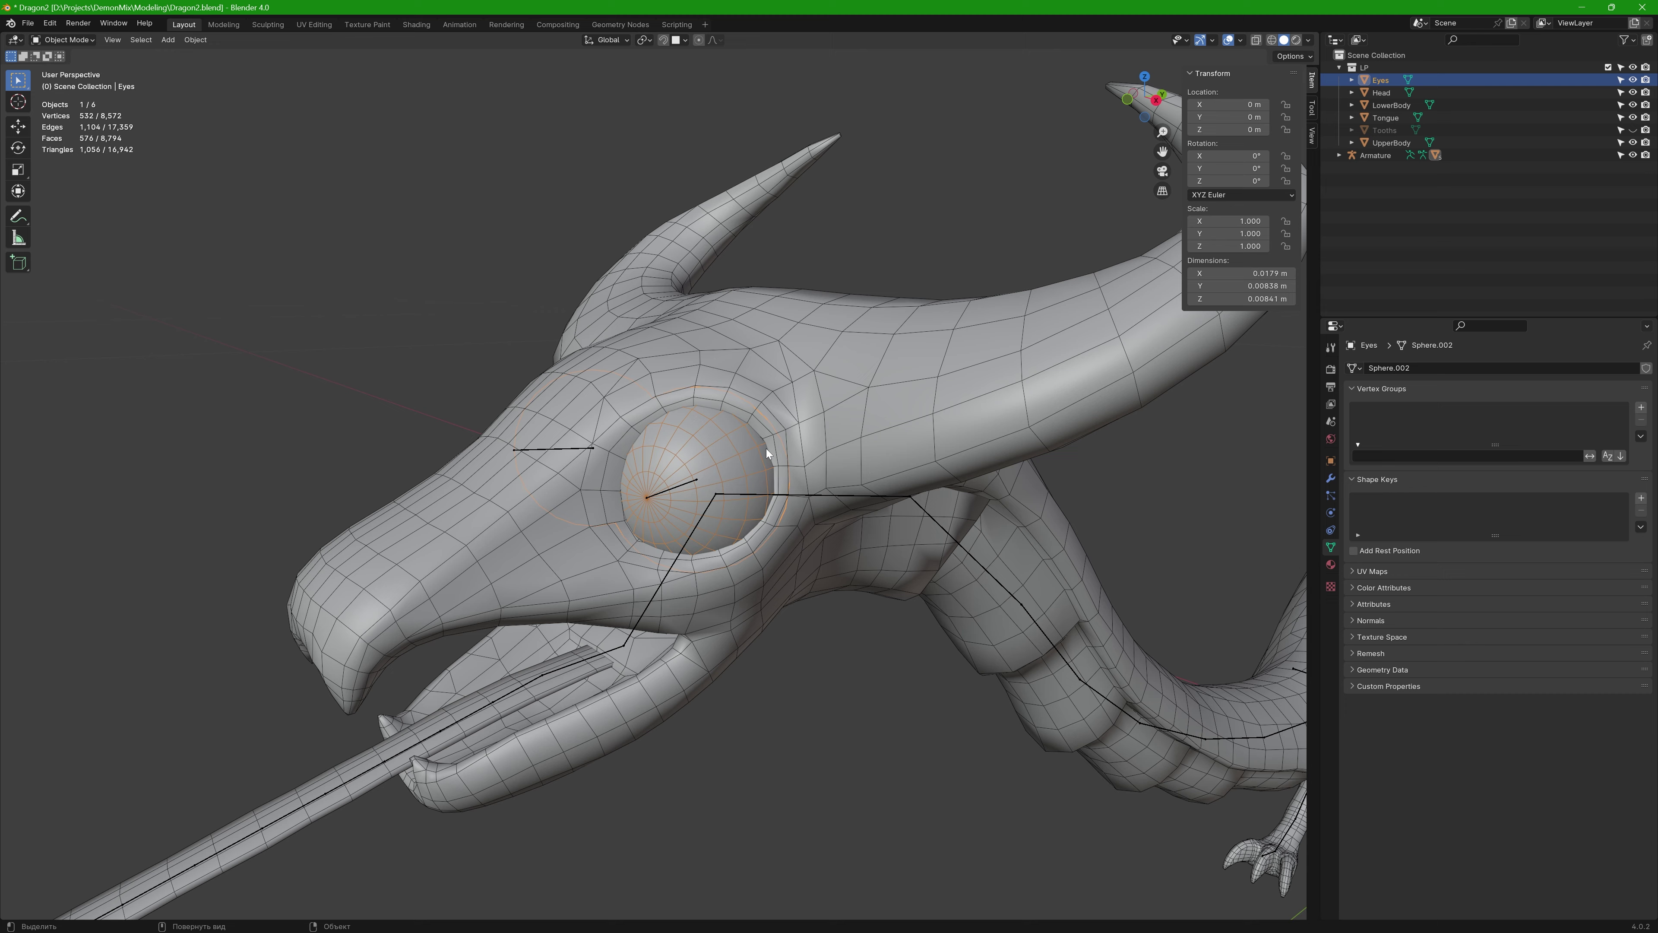
Add an Armature modifier to the Eyes mesh with Armature as its target object
mouse_move(757, 450)
middle_down()
mouse_move(774, 451)
mouse_move(748, 451)
middle_up()
click(1330, 479)
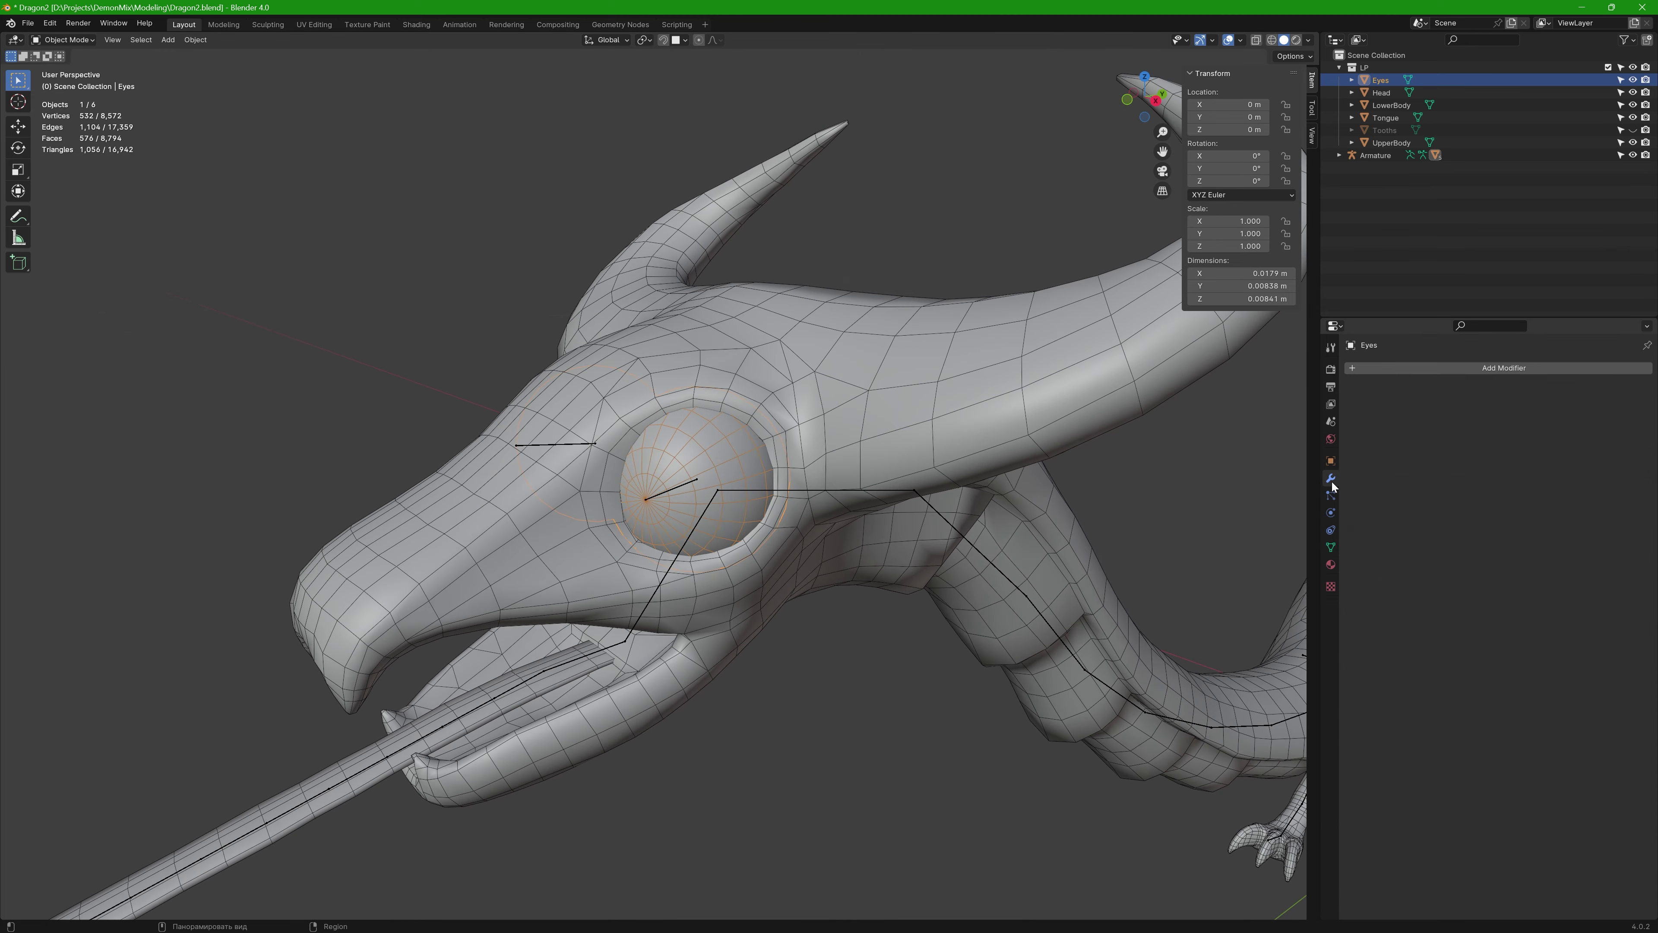
click(1420, 369)
mouse_move(1411, 424)
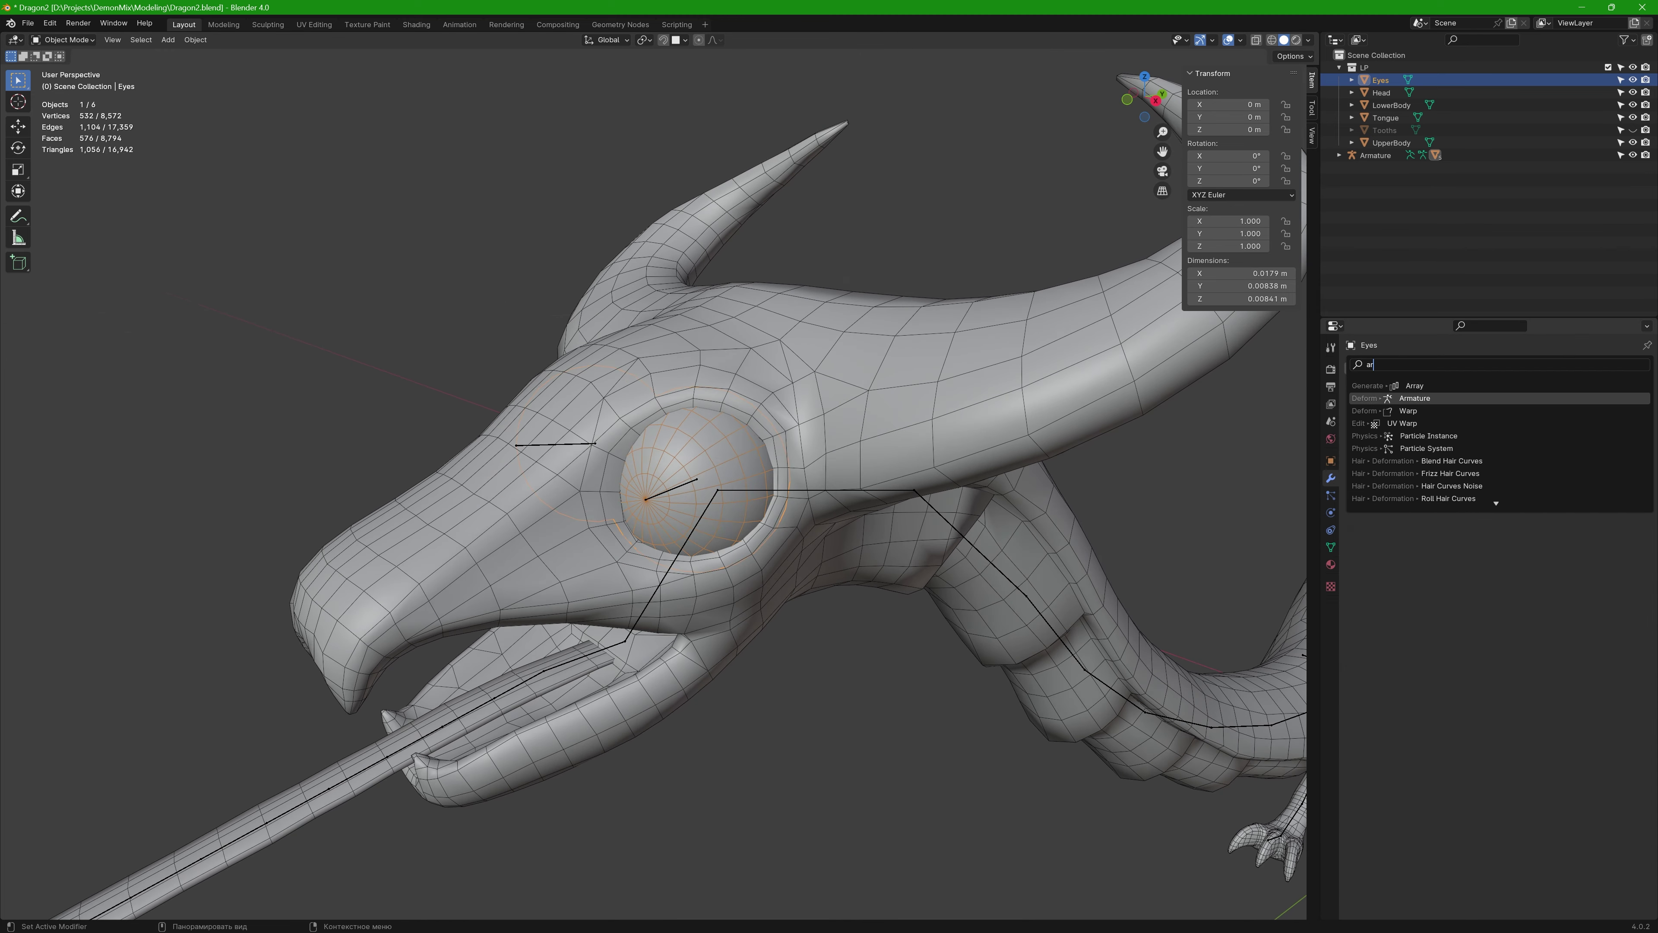
click(1430, 395)
click(1493, 403)
click(1498, 427)
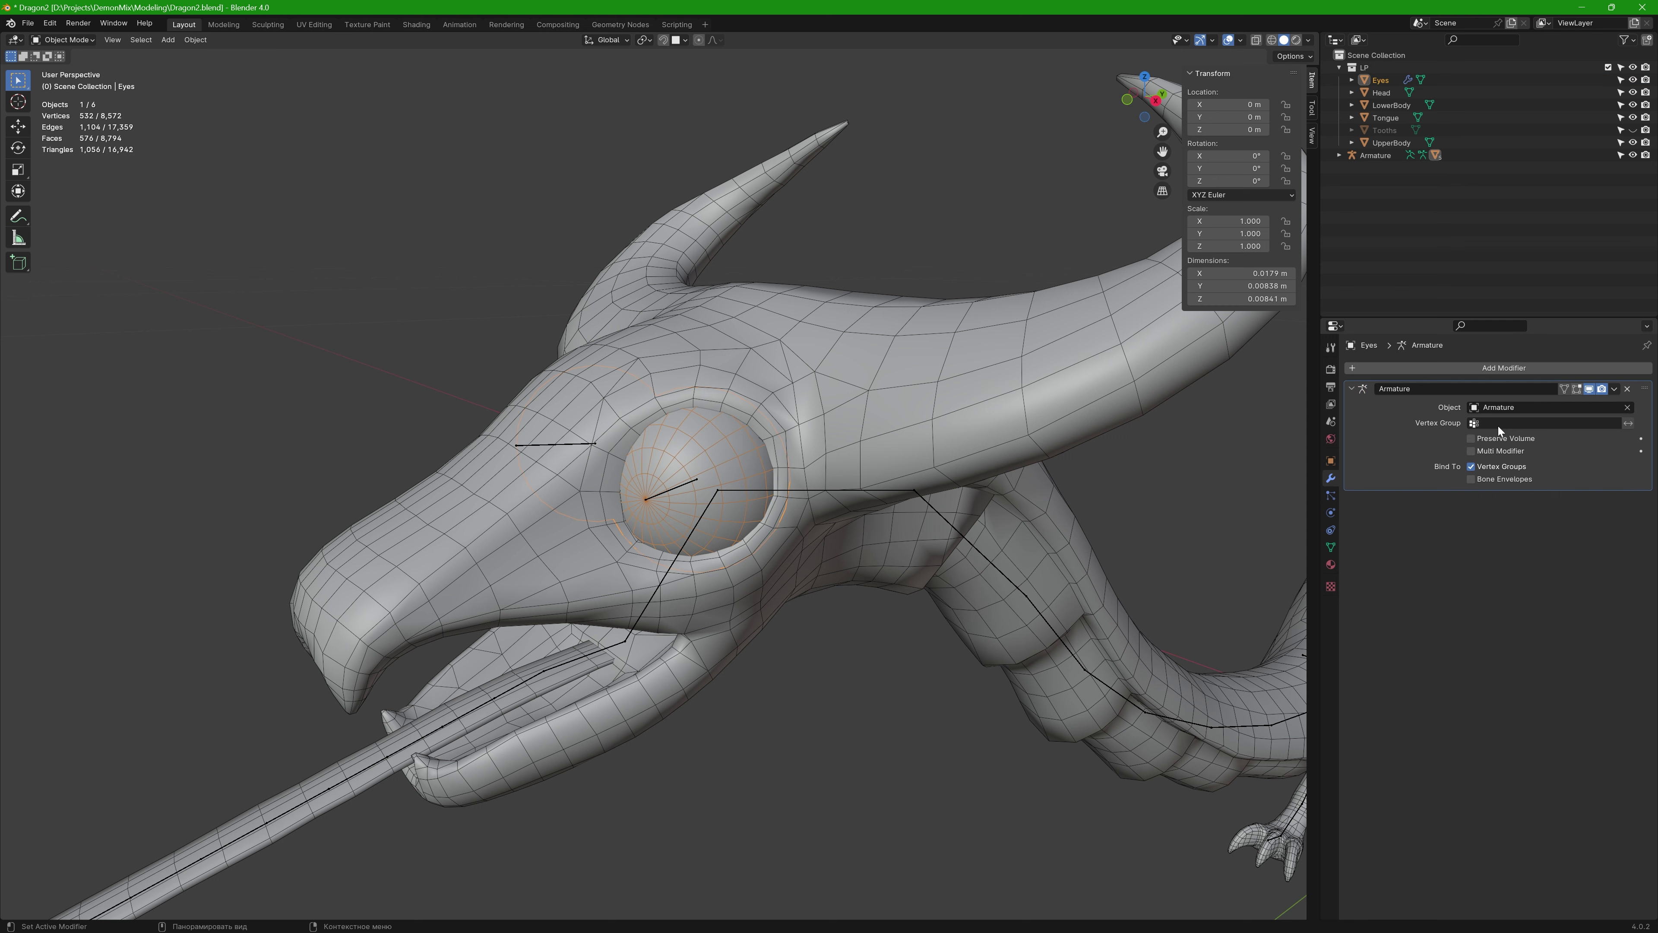
Select both eye bones of the armature and return to Object Mode
click(699, 478)
key(ctrl+Tab)
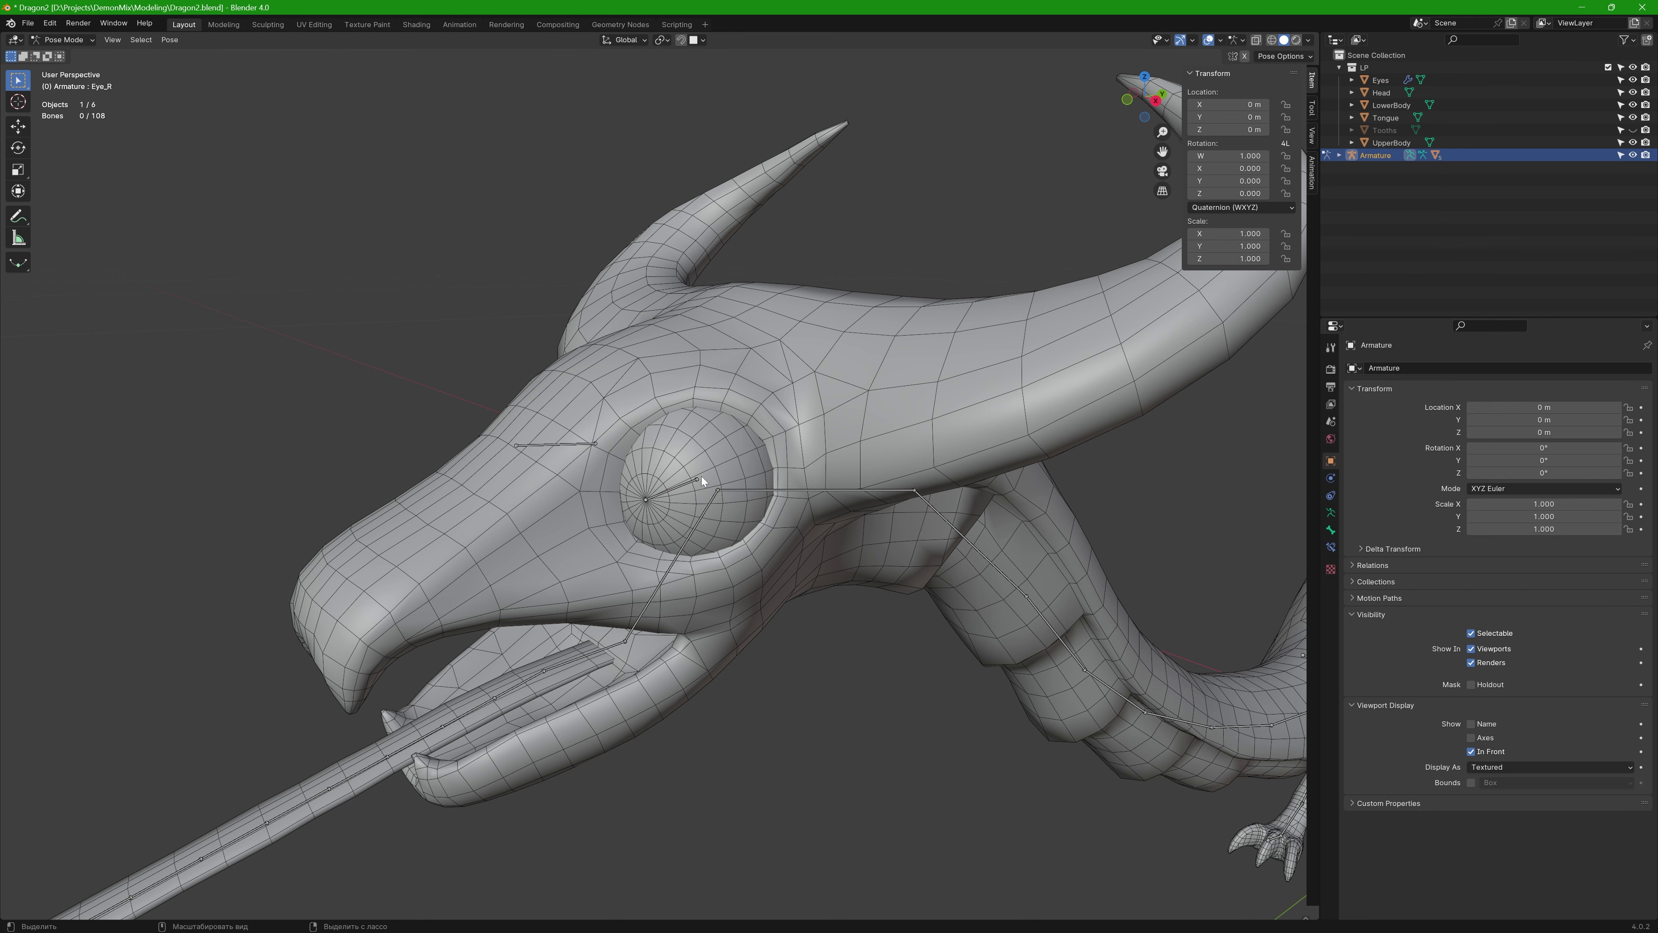
key(ctrl+Tab)
key(Tab)
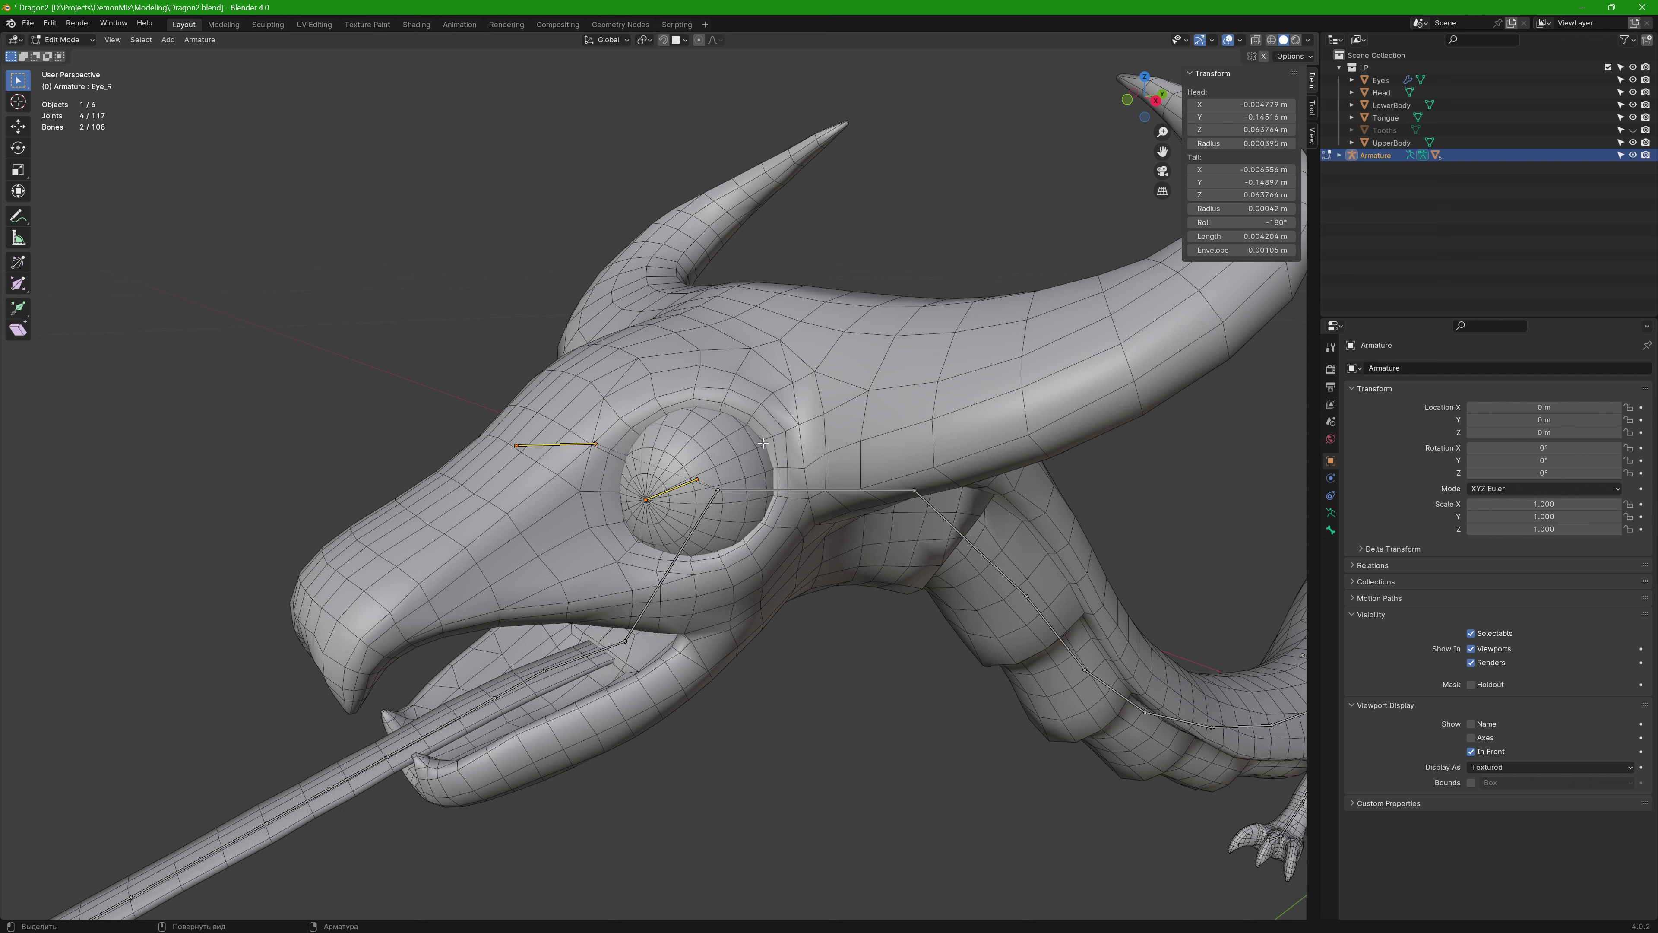
key(ctrl+Tab)
Put the Eyes mesh into Weight Paint mode and show its vertex groups
click(685, 443)
click(721, 438)
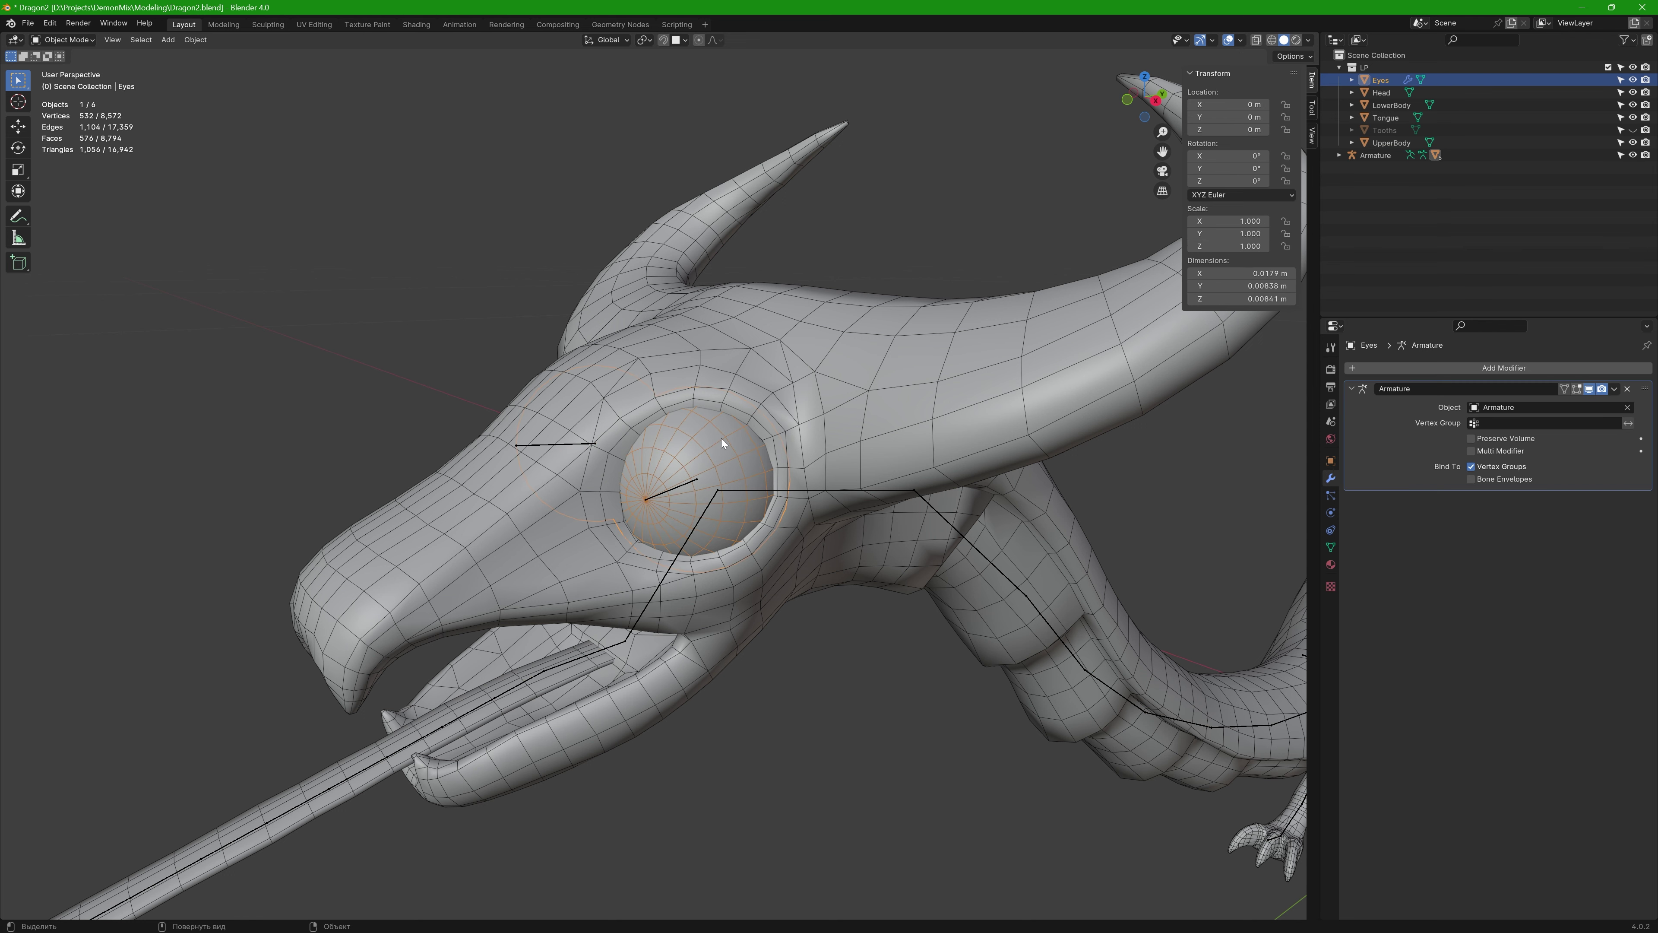
key(ctrl+Tab)
click(648, 382)
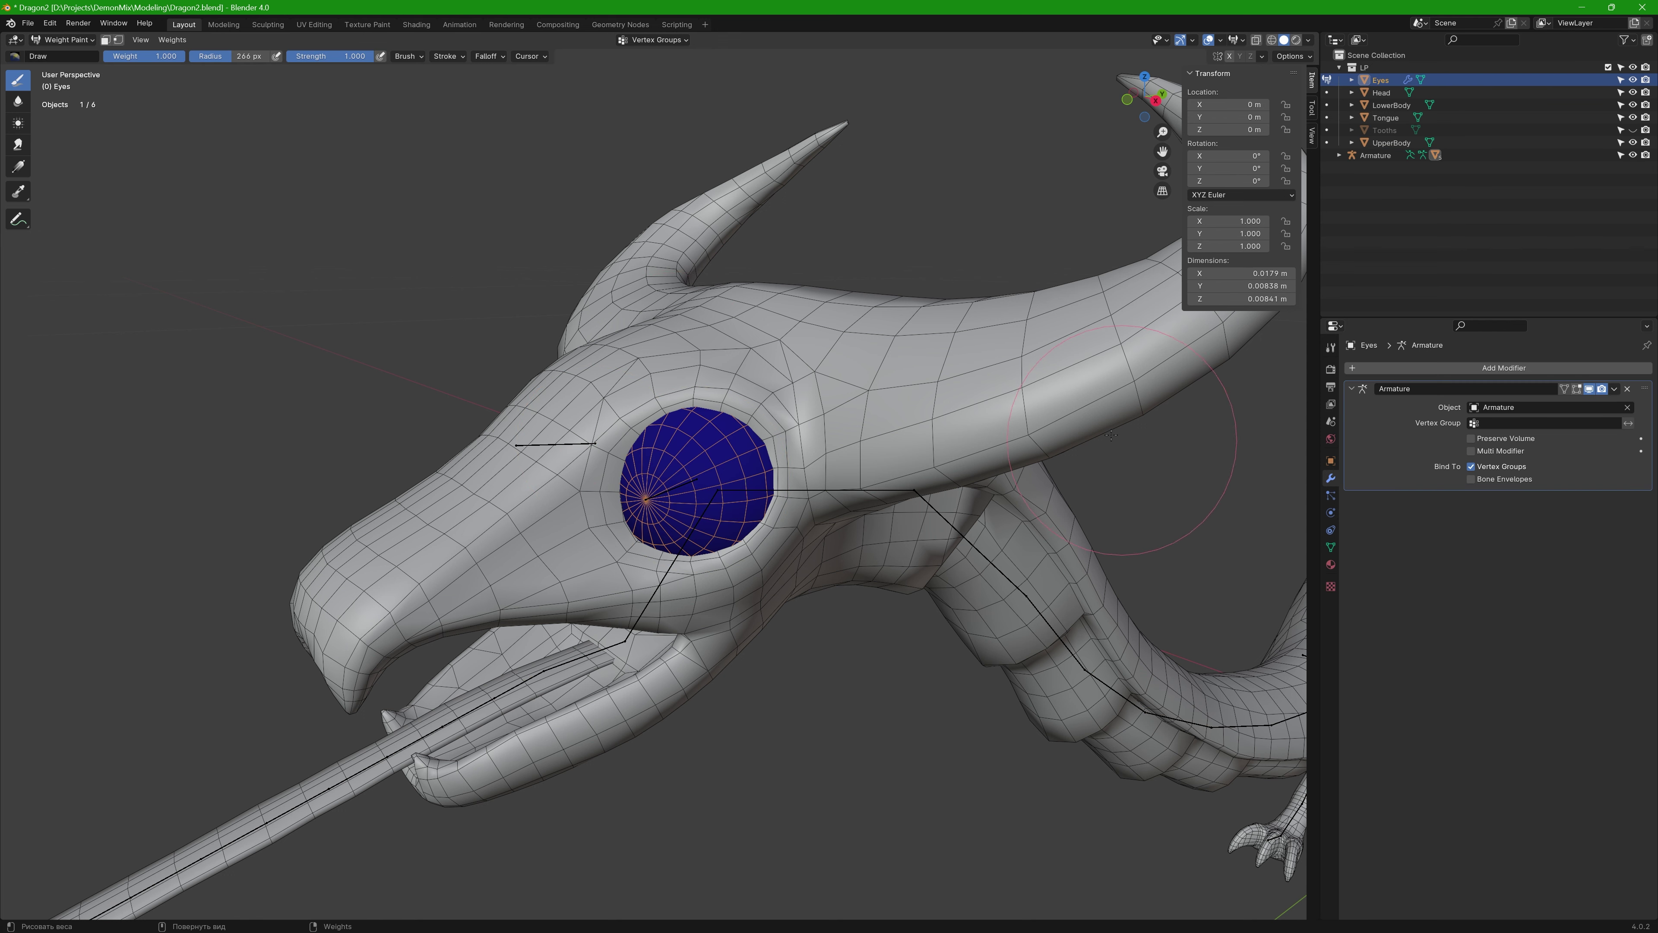
click(1328, 546)
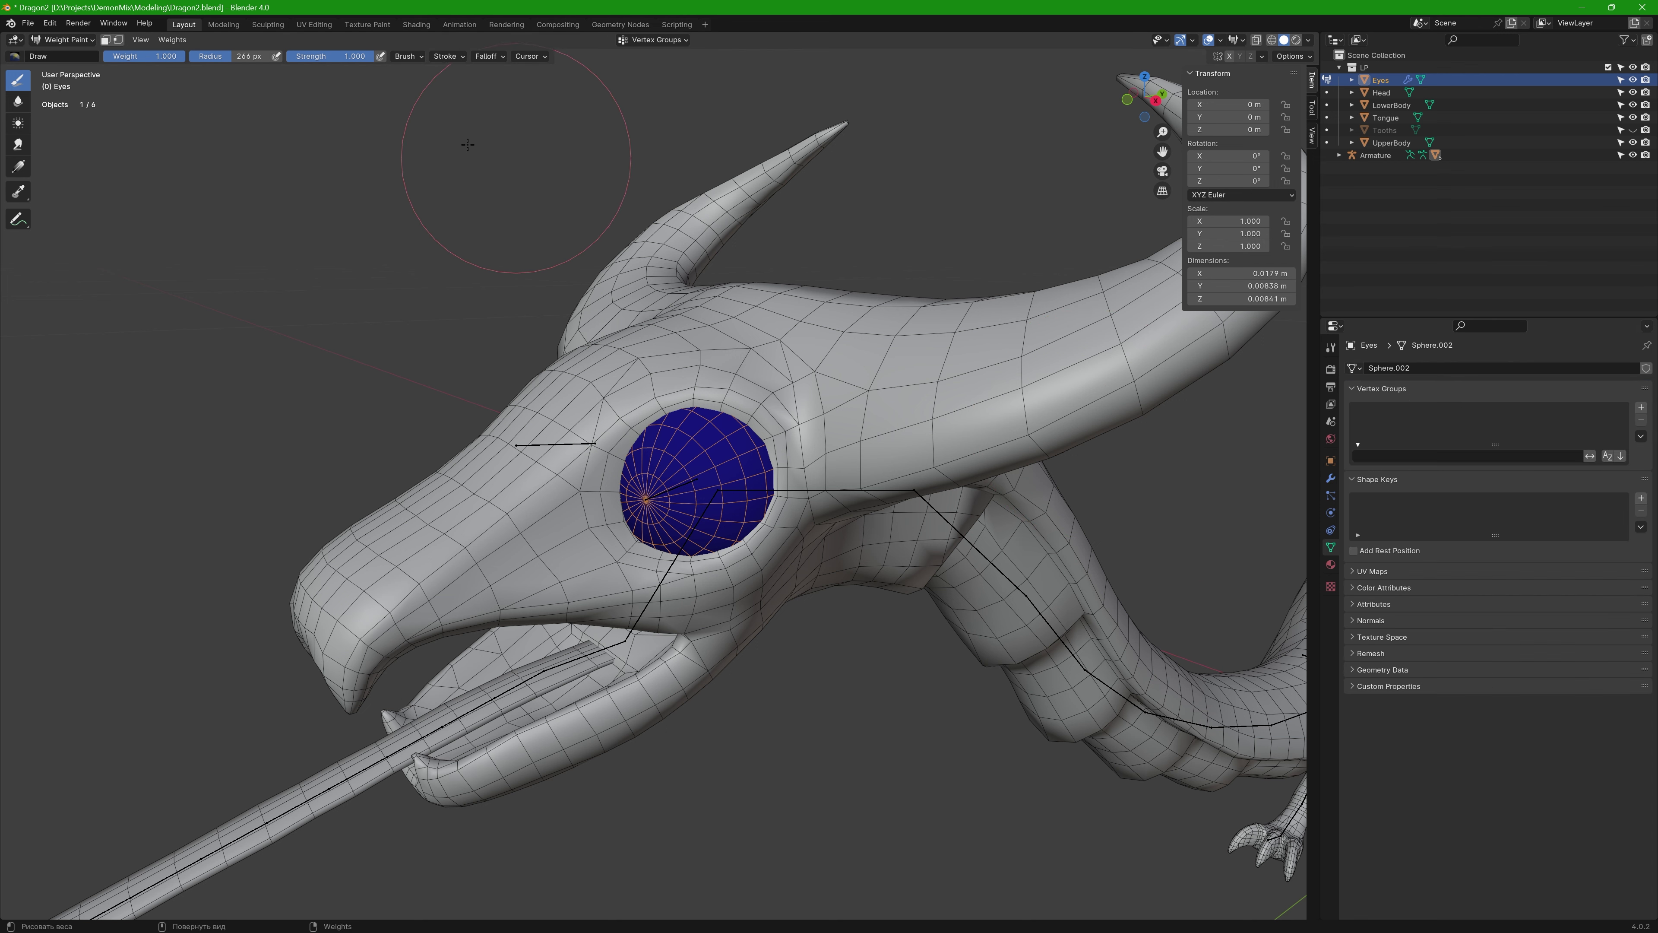
Assign weights to the Eyes mesh from bone envelopes and inspect the Eye_L and Eye_R vertex groups
click(172, 40)
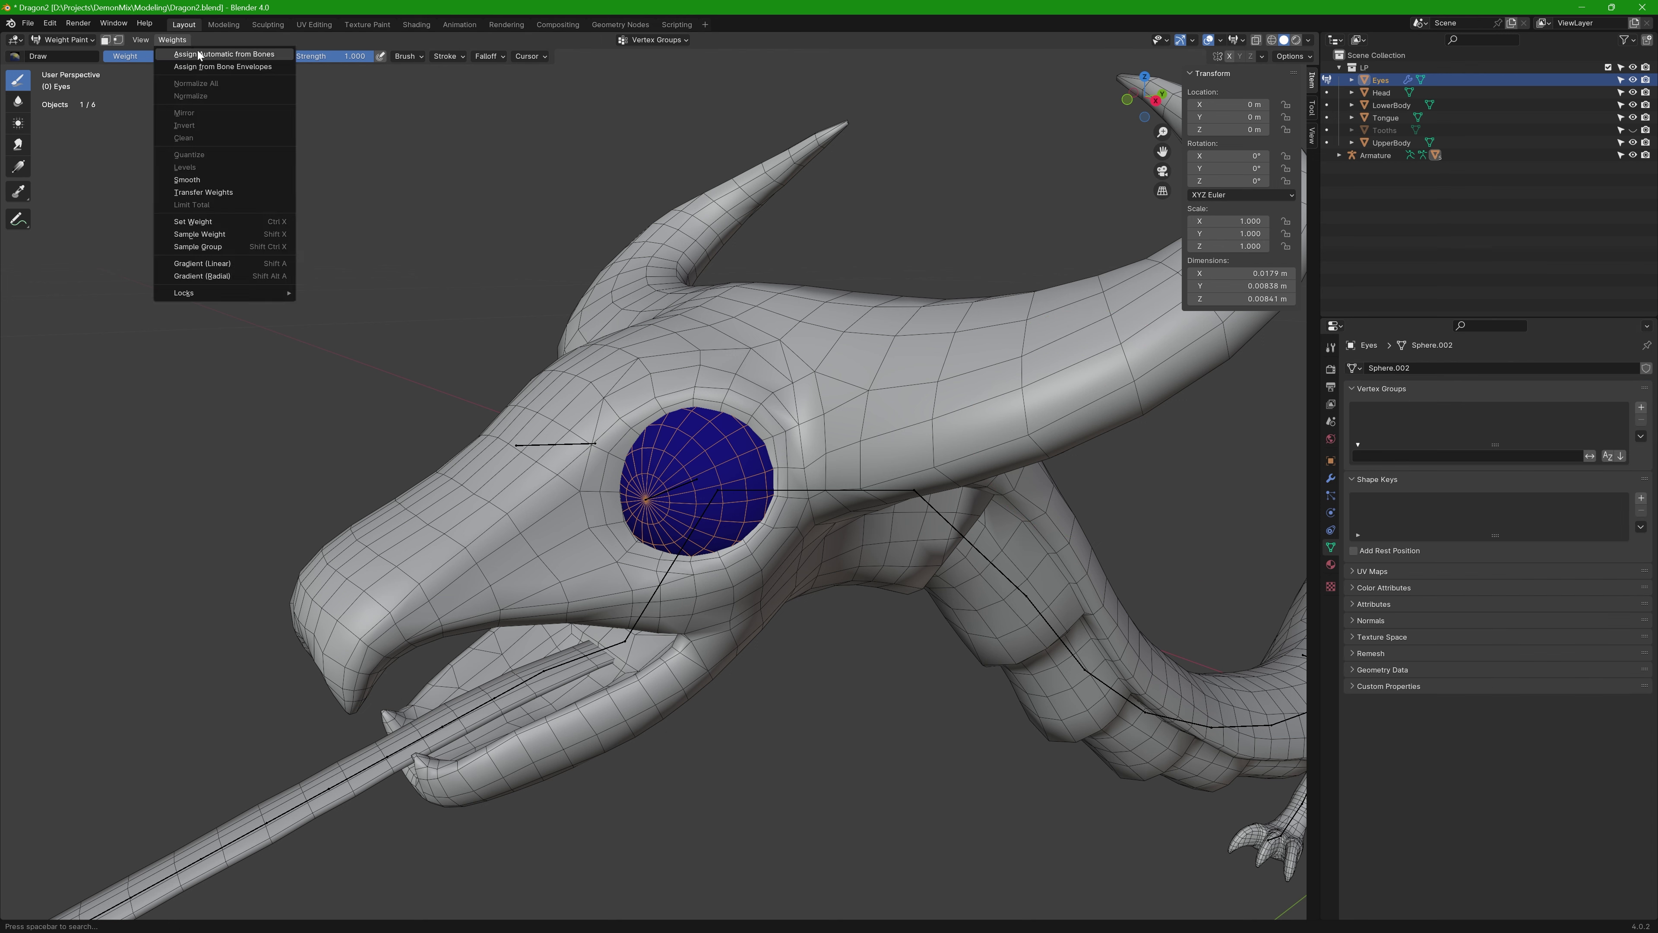
click(262, 67)
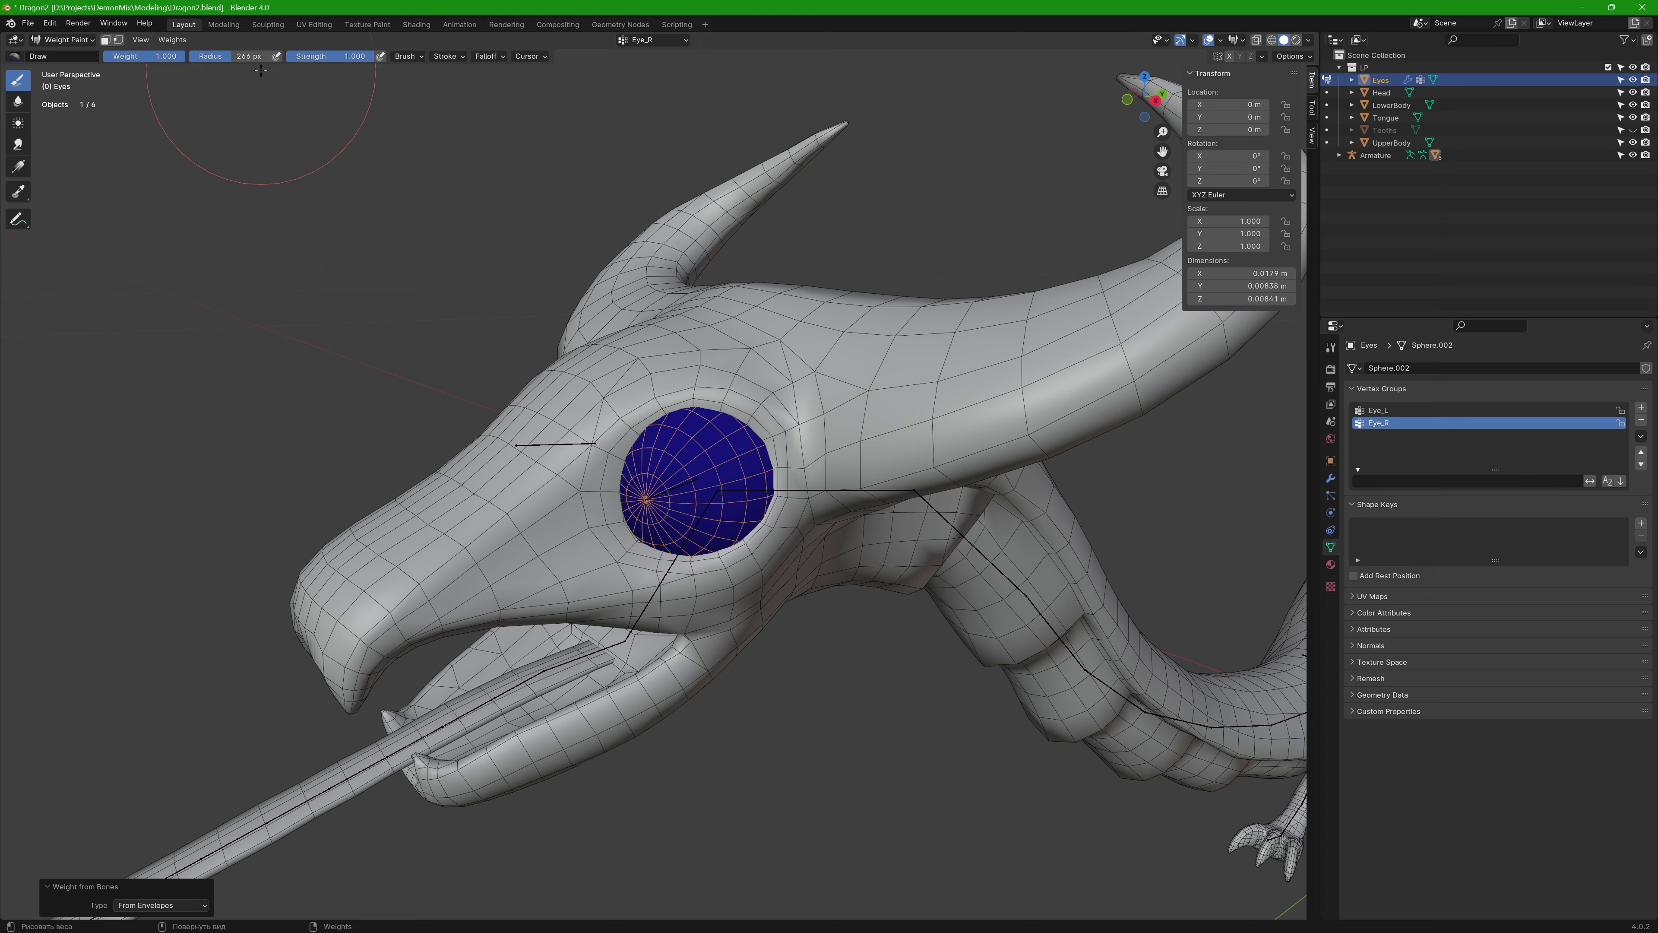
middle_drag(701, 307, 802, 307)
click(1406, 411)
click(1404, 423)
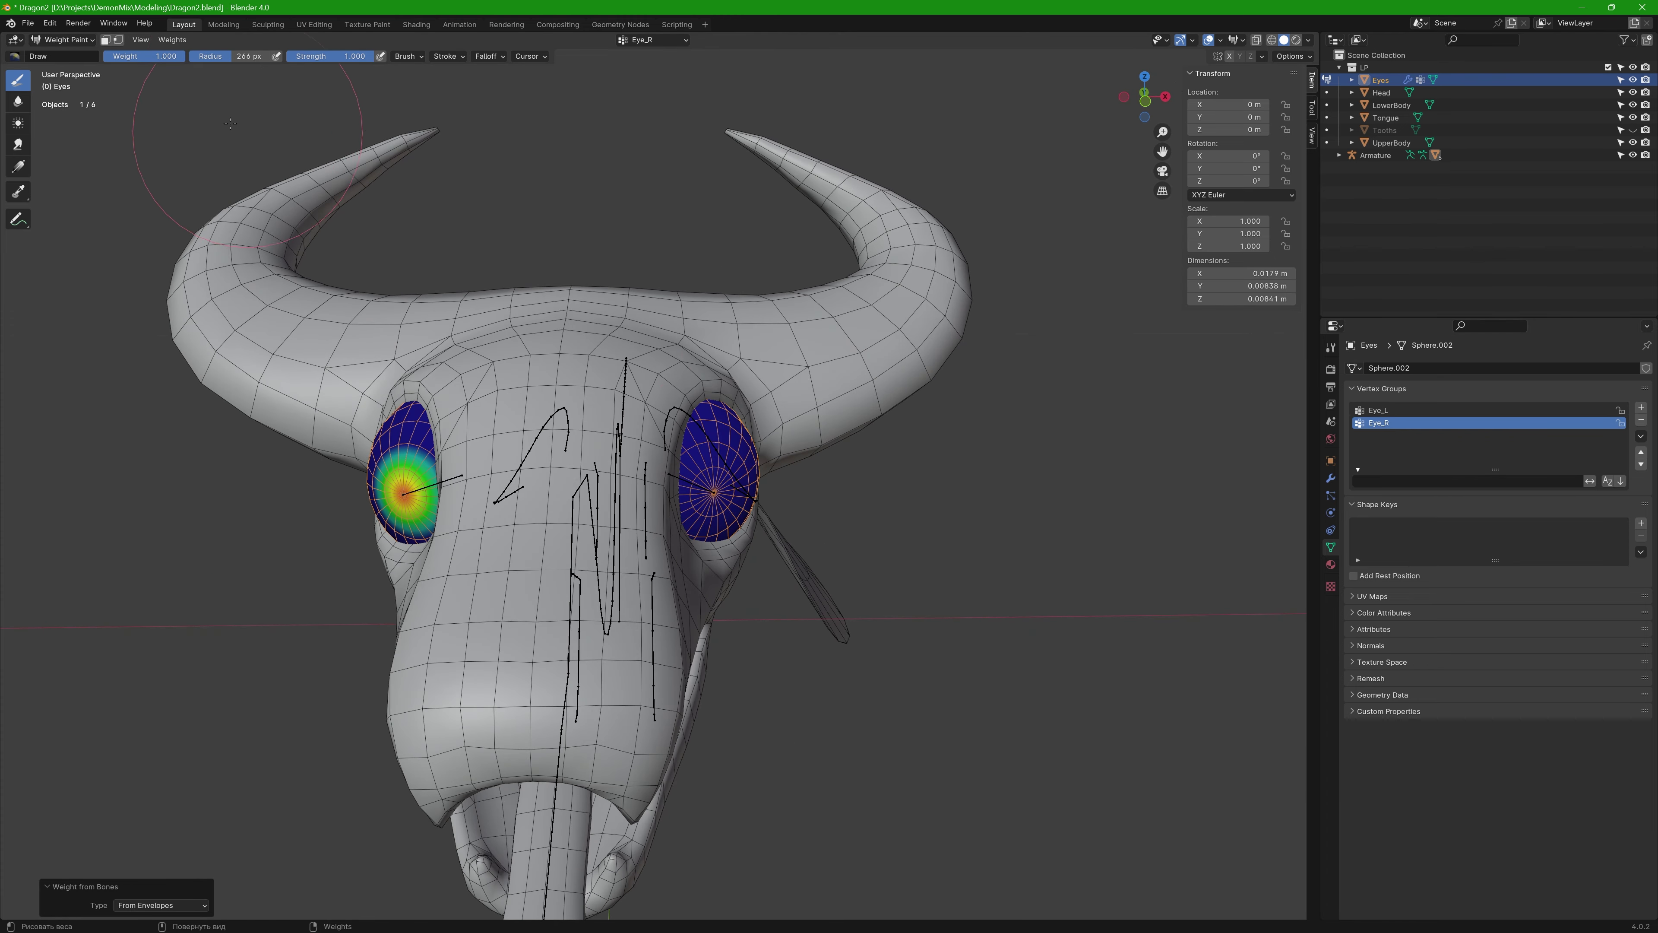
Assign automatic weights from the selected eye bones and compare the Eye_L and Eye_R weights on both eyes
click(172, 40)
click(216, 81)
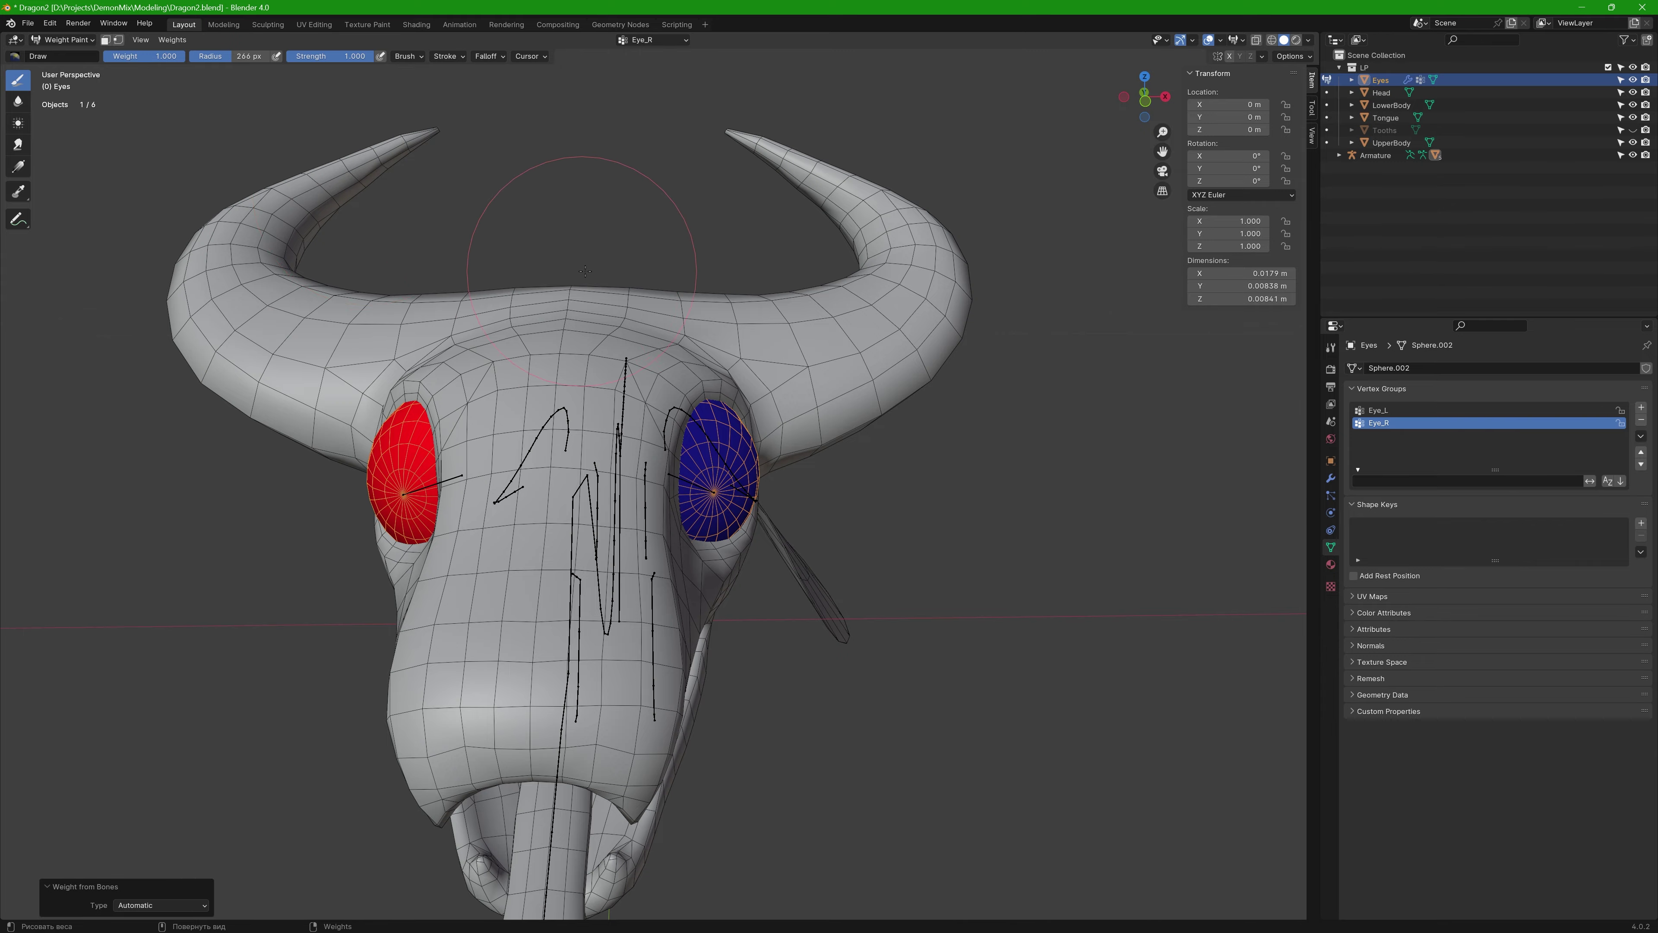
click(1422, 410)
click(1424, 423)
click(1424, 409)
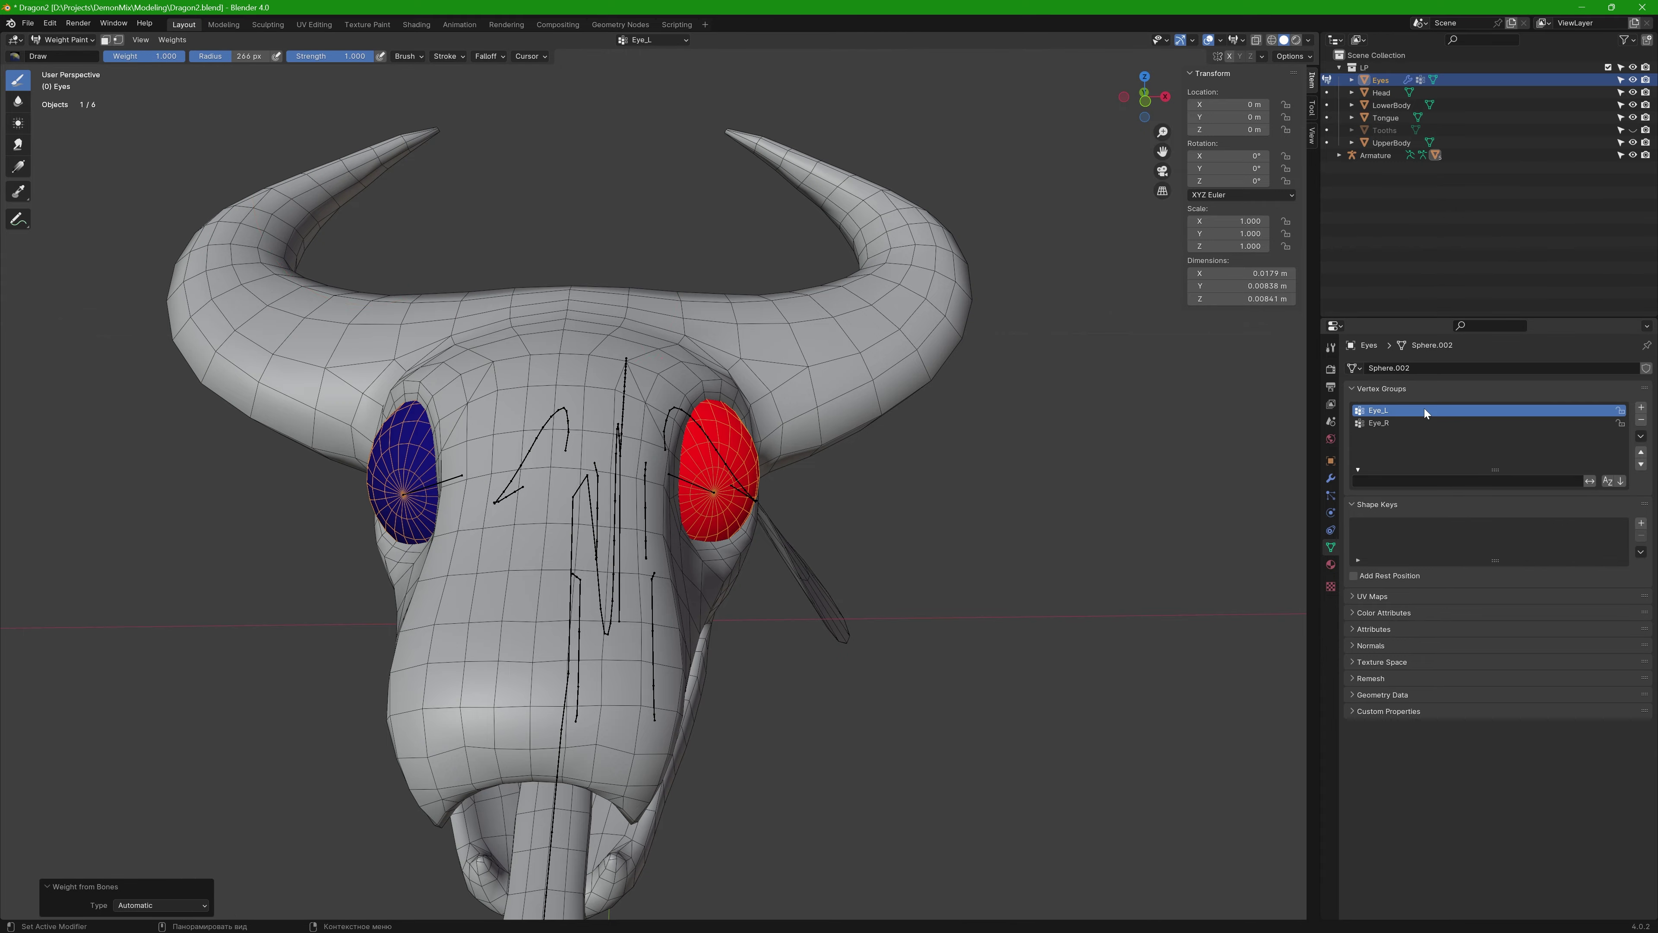
mouse_move(901, 392)
middle_down()
mouse_move(1103, 395)
mouse_move(953, 396)
middle_up()
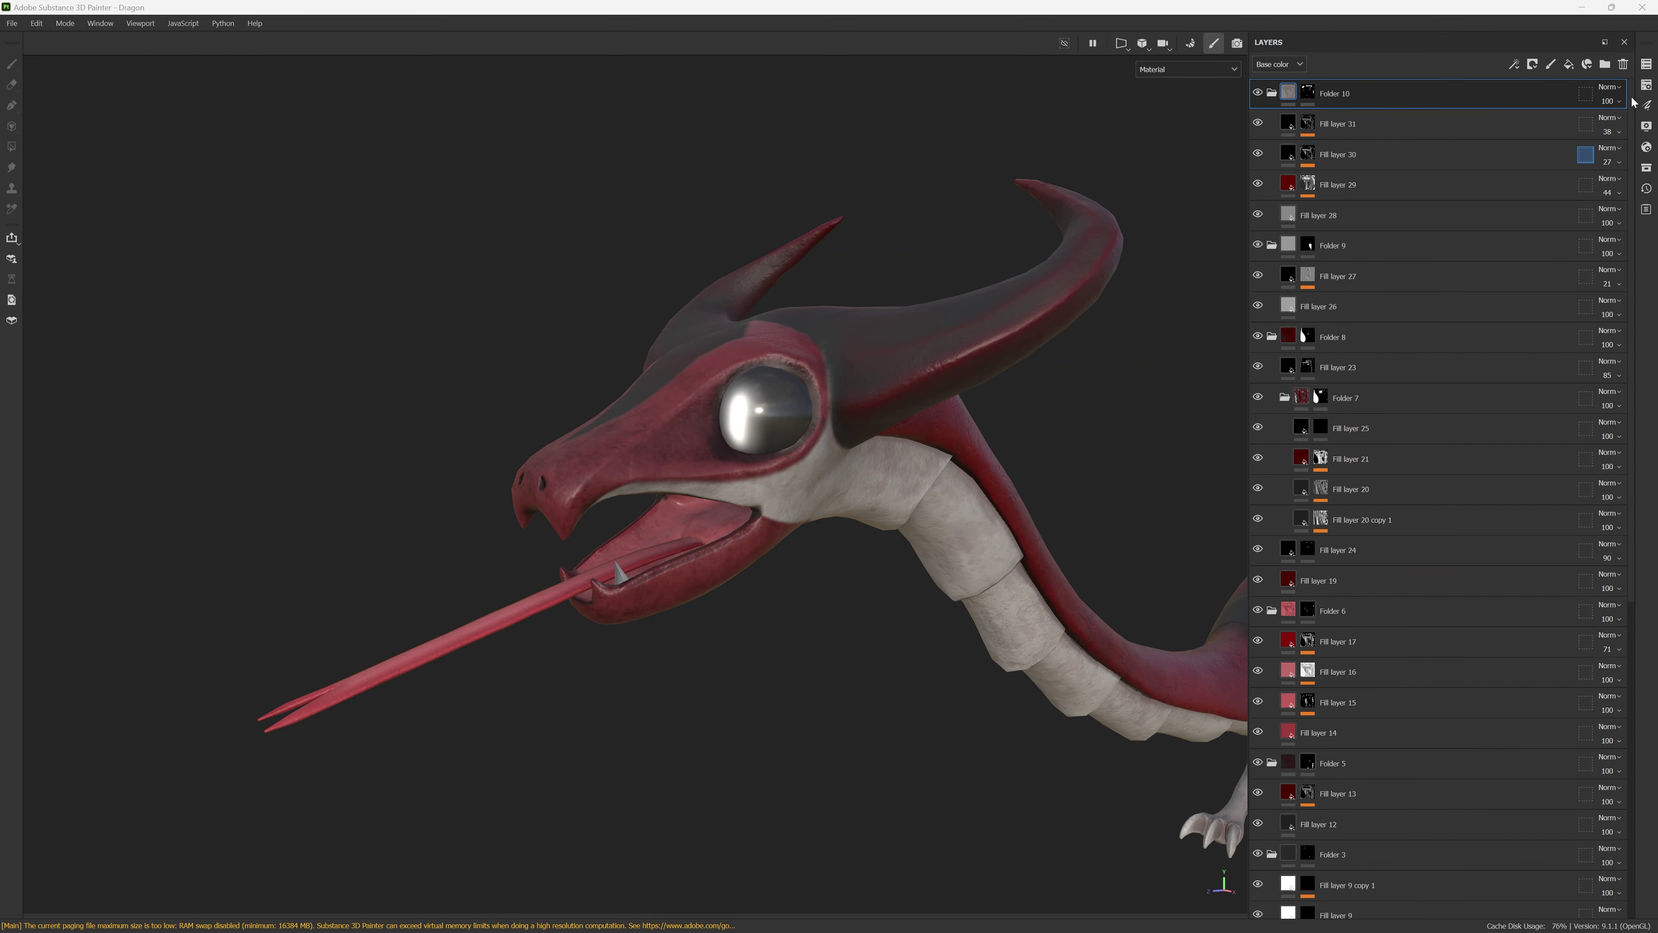
drag(1632, 98, 1655, 422)
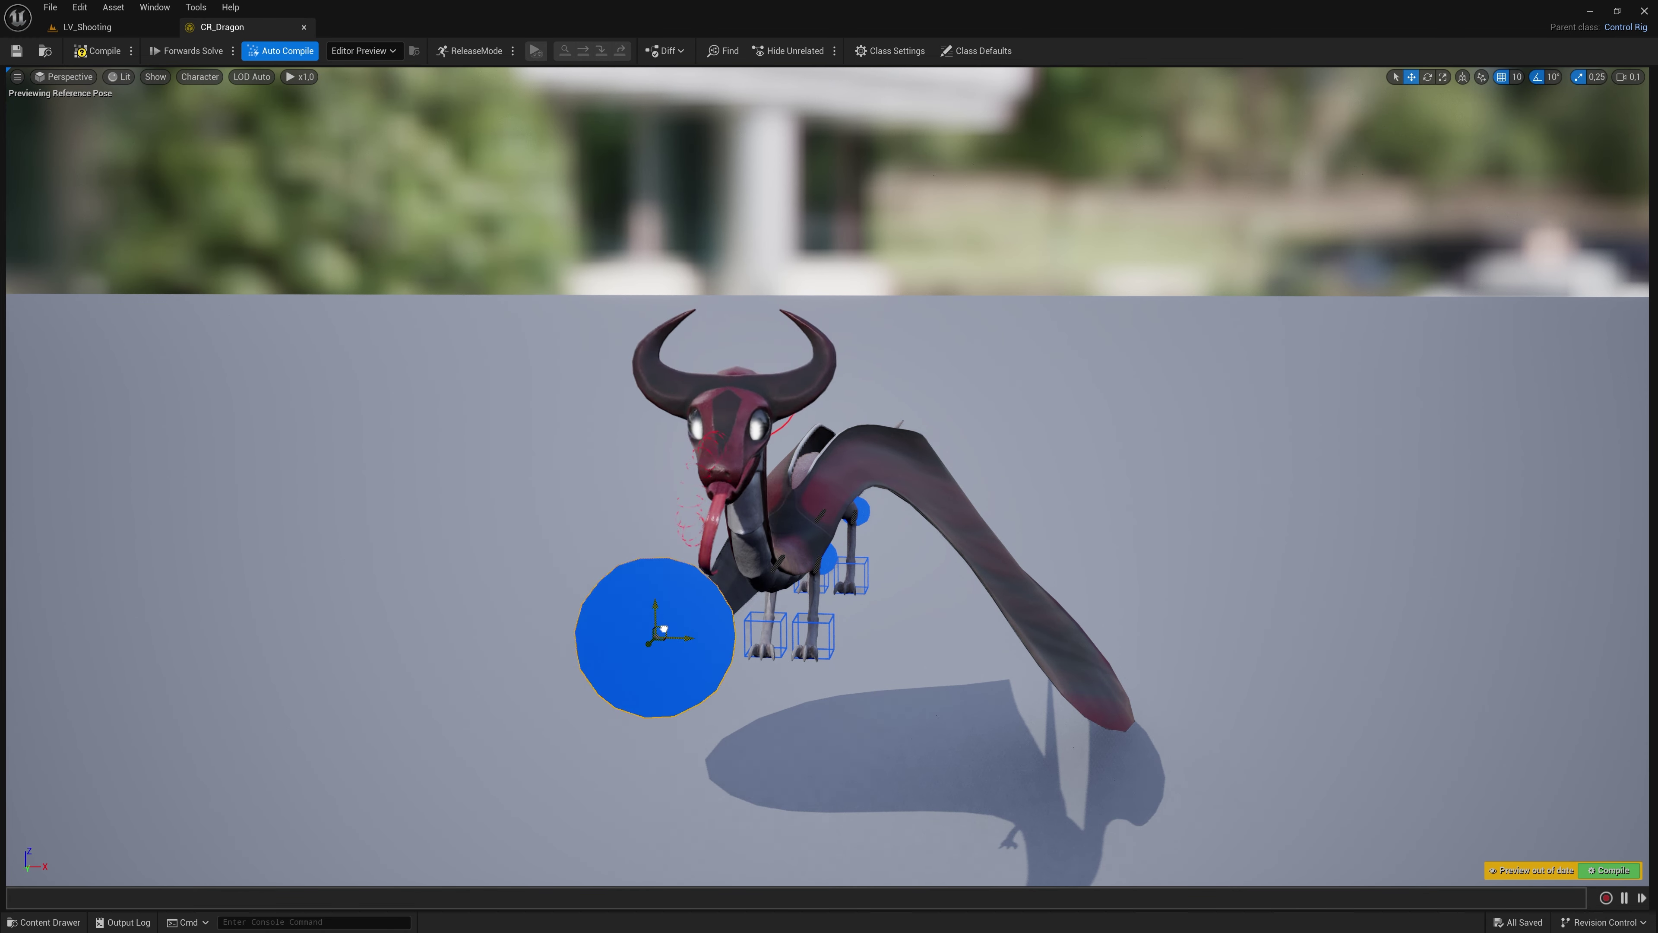